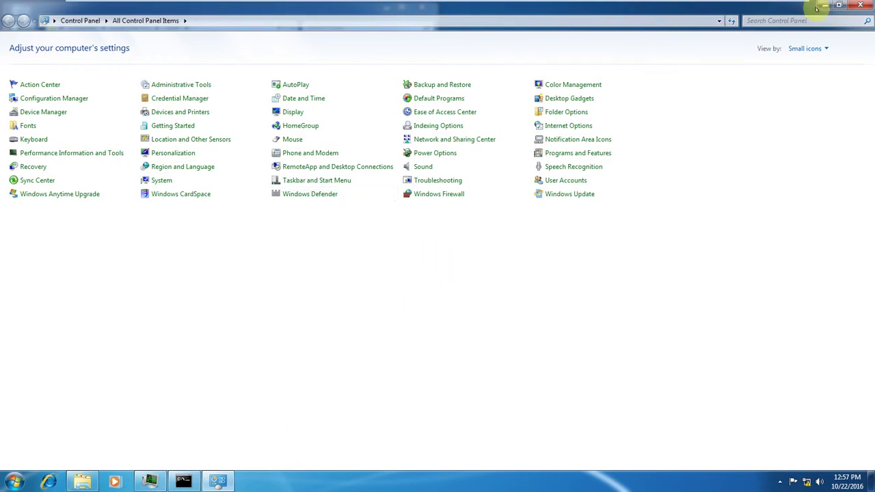
- Switch Control Panel to small icons, open Configuration Manager, and widen the Property/Value columns
{"action": "left_click", "coordinate": [811, 49]}
{"action": "left_click", "coordinate": [816, 91]}
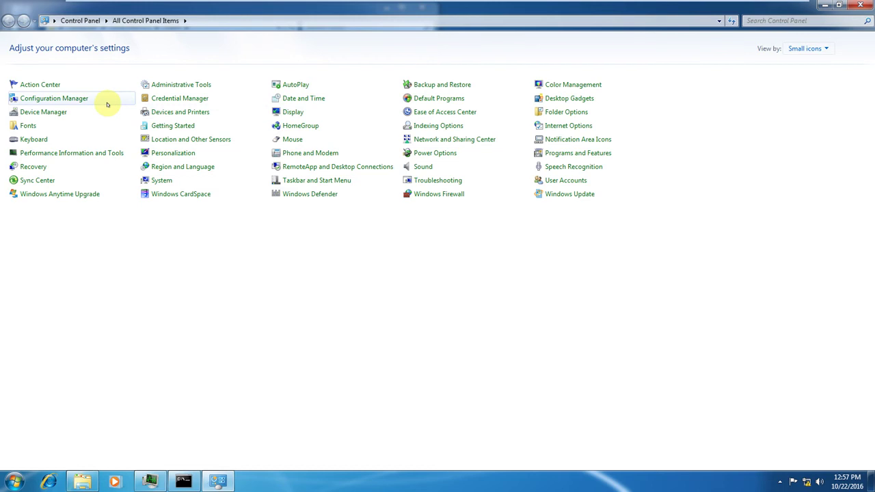
{"action": "left_click", "coordinate": [65, 99]}
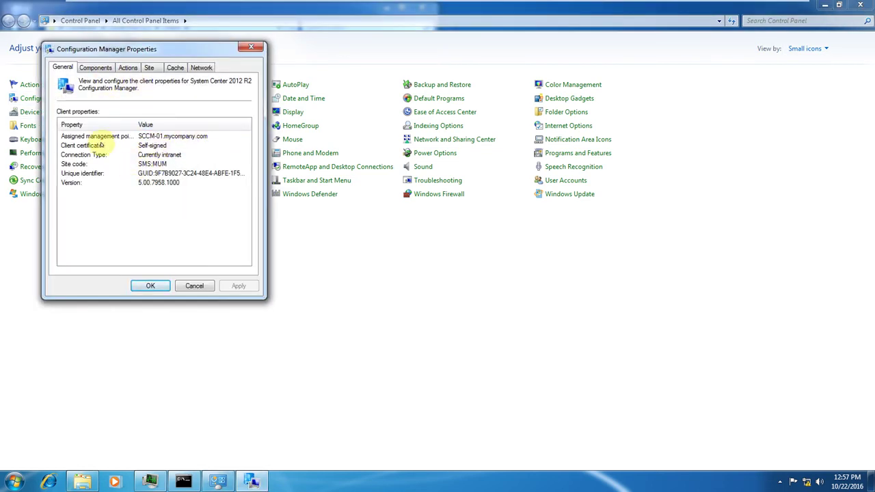
{"action": "left_click_drag", "start_coordinate": [130, 120], "coordinate": [174, 121]}
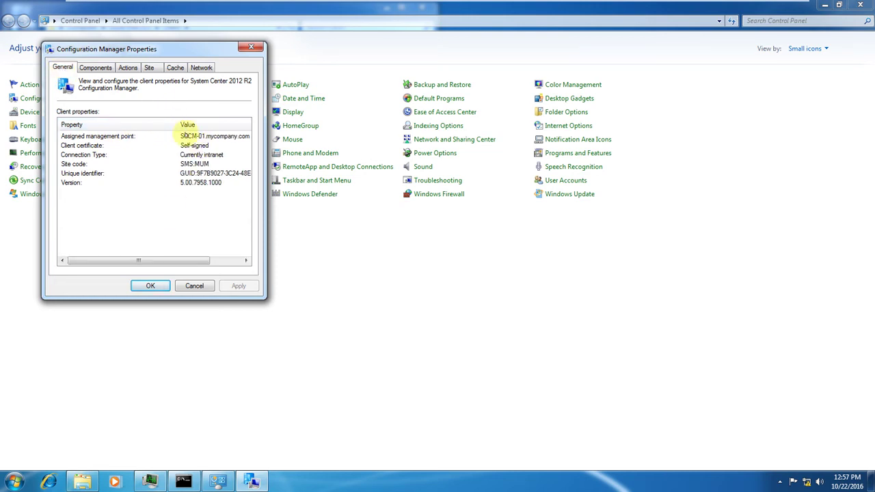
{"action": "left_click_drag", "start_coordinate": [176, 123], "coordinate": [138, 122]}
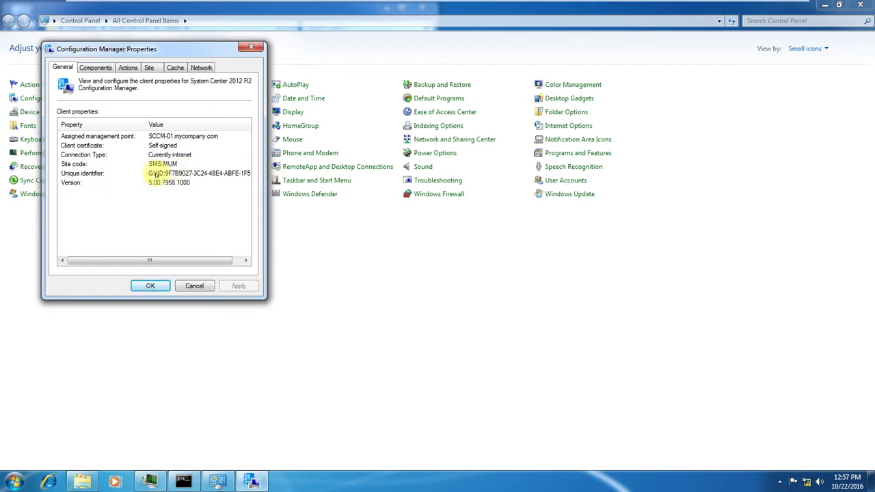
- Review the client's Components and Actions tabs, then select CcmExec.exe in Task Manager
{"action": "left_click", "coordinate": [100, 66]}
{"action": "scroll", "coordinate": [157, 199], "scroll_direction": "down", "scroll_amount": 3}
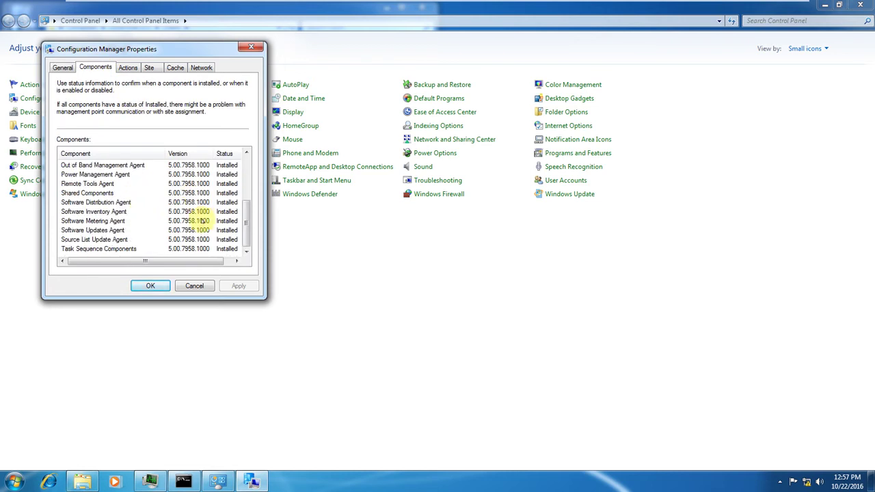
{"action": "scroll", "coordinate": [211, 231], "scroll_direction": "up", "scroll_amount": 5}
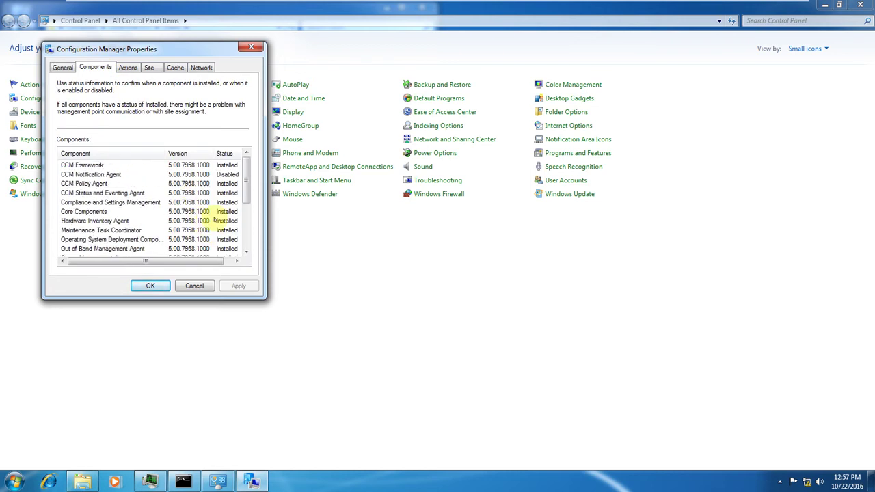
{"action": "left_click", "coordinate": [127, 67]}
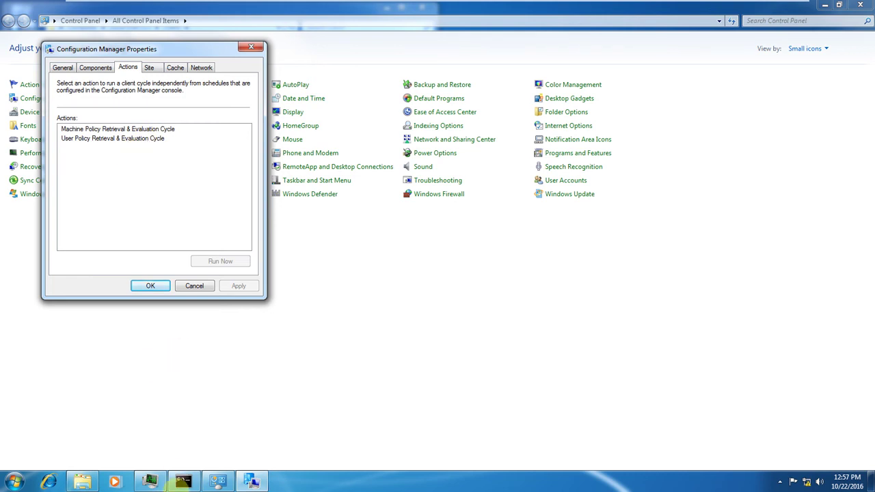
{"action": "left_click", "coordinate": [149, 482]}
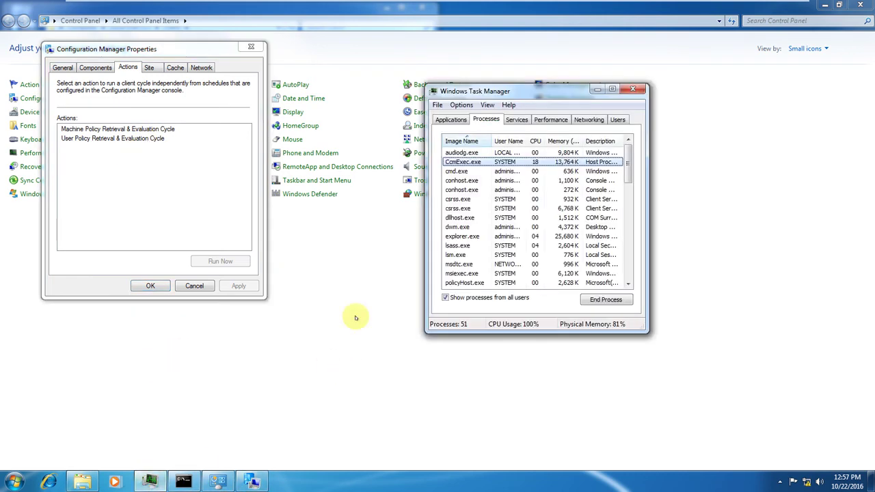
{"action": "left_click", "coordinate": [462, 163]}
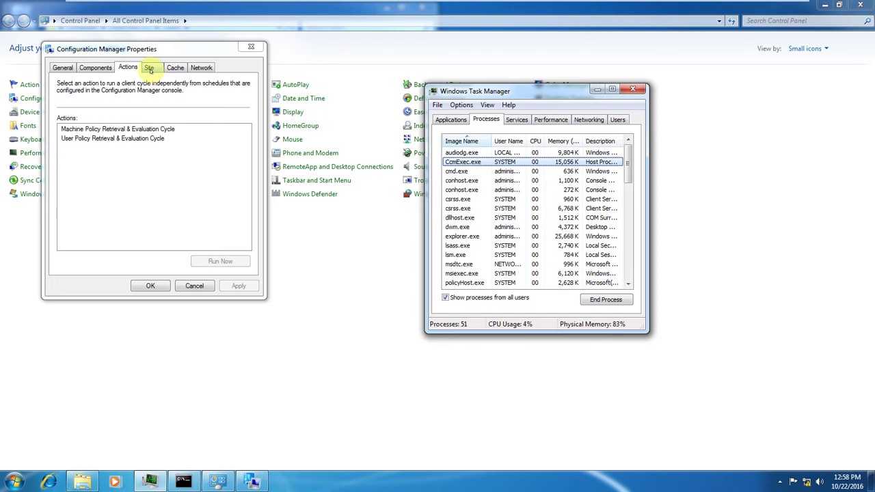
- Run Find Site with administrator rights and confirm the client belongs to site MUM
{"action": "left_click", "coordinate": [149, 68]}
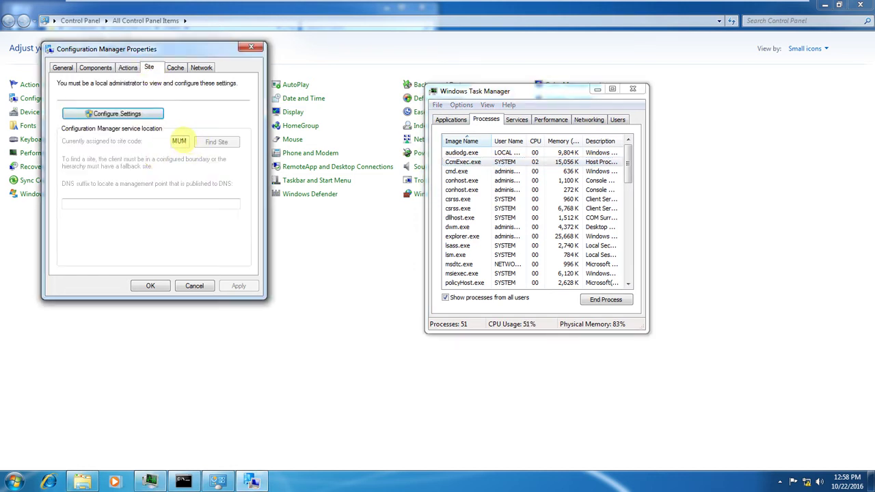
{"action": "left_click", "coordinate": [130, 113]}
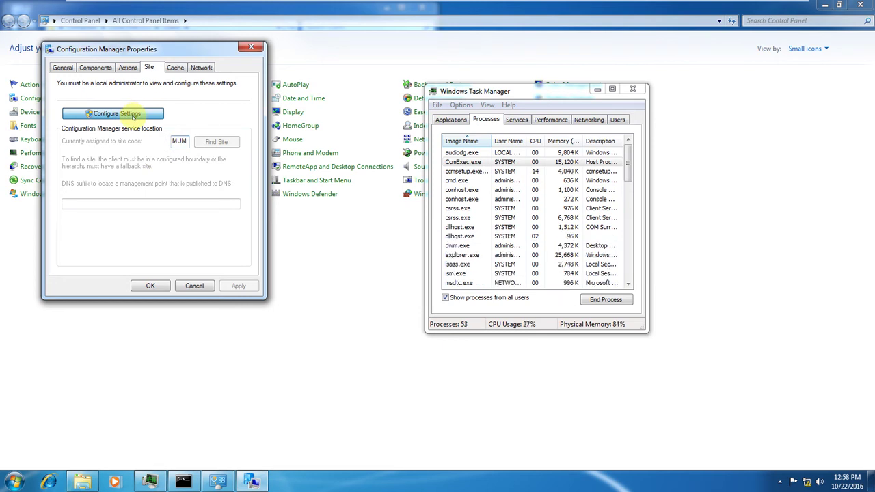
{"action": "left_click", "coordinate": [217, 142]}
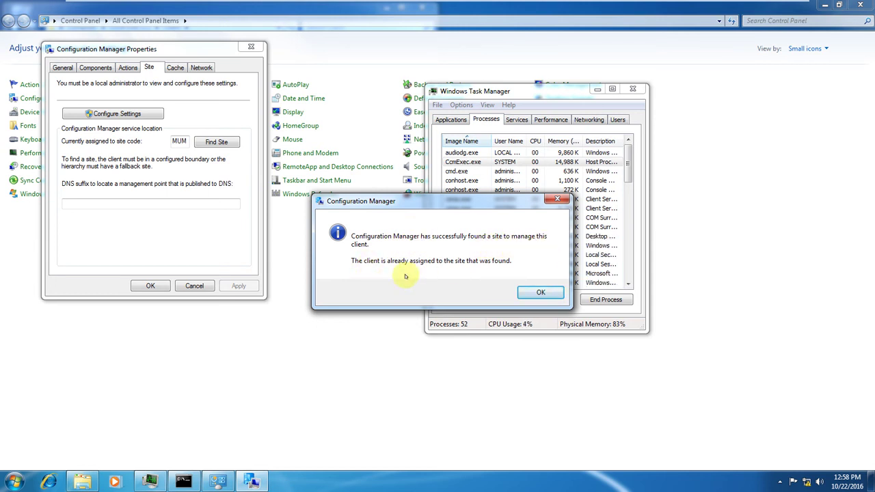
{"action": "left_click", "coordinate": [541, 292]}
- Look over the Cache and Network tabs, then close the client properties with OK
{"action": "left_click", "coordinate": [176, 67]}
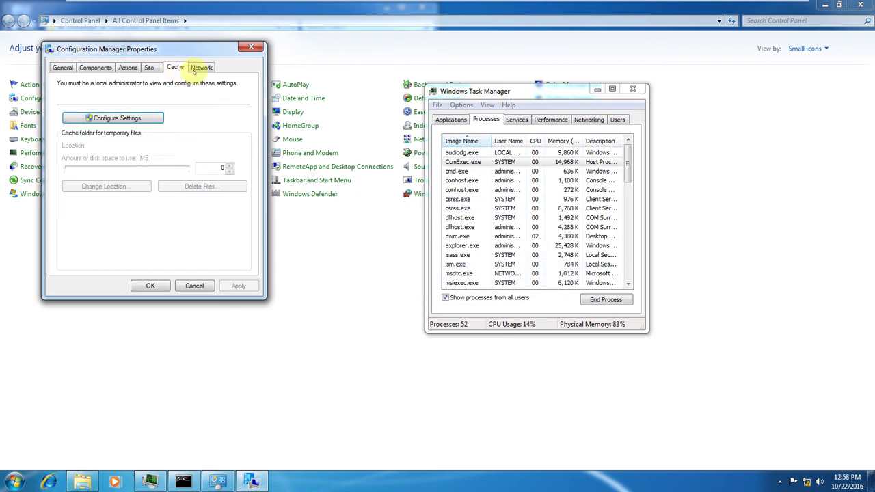
{"action": "left_click", "coordinate": [201, 67]}
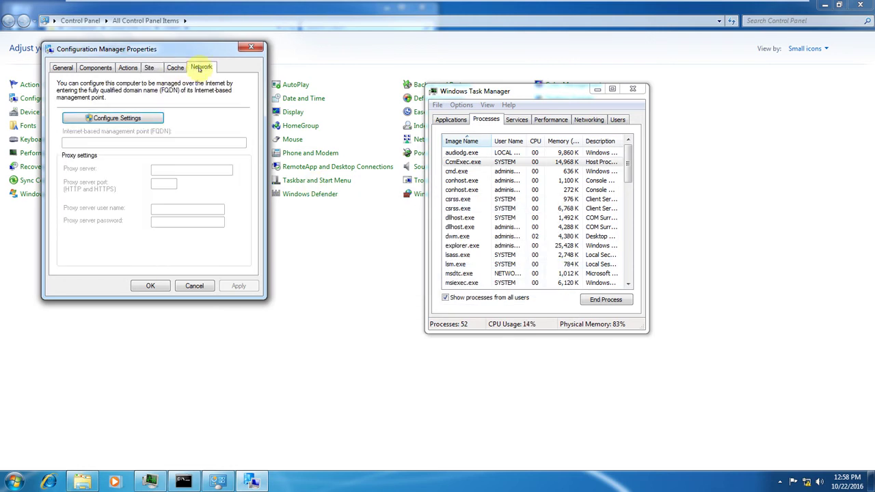
{"action": "left_click", "coordinate": [125, 67]}
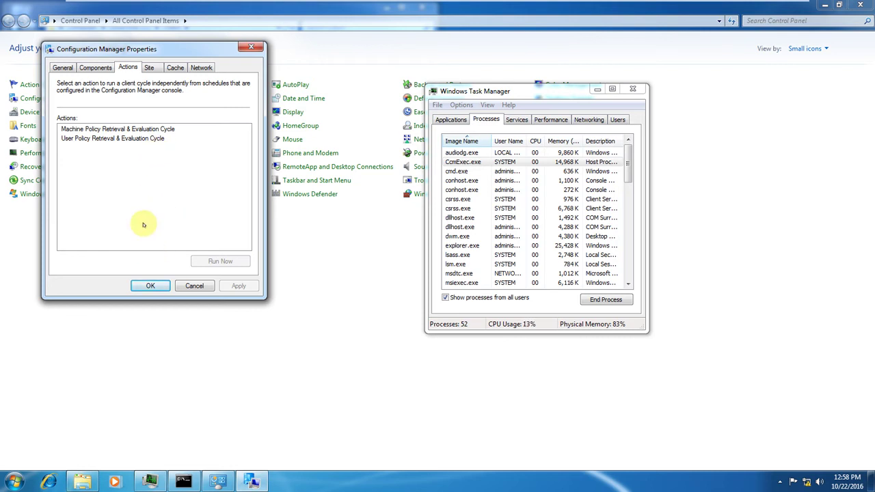
{"action": "left_click", "coordinate": [151, 285]}
- On SCCM-01, check in Devices that CLIENT-01 is a client of site MUM
{"action": "mouse_move", "coordinate": [313, 5]}
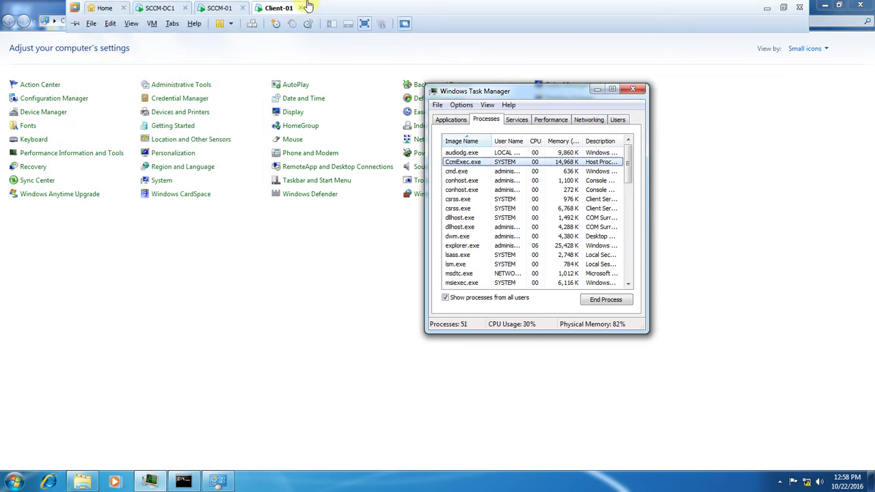
{"action": "left_click", "coordinate": [215, 9]}
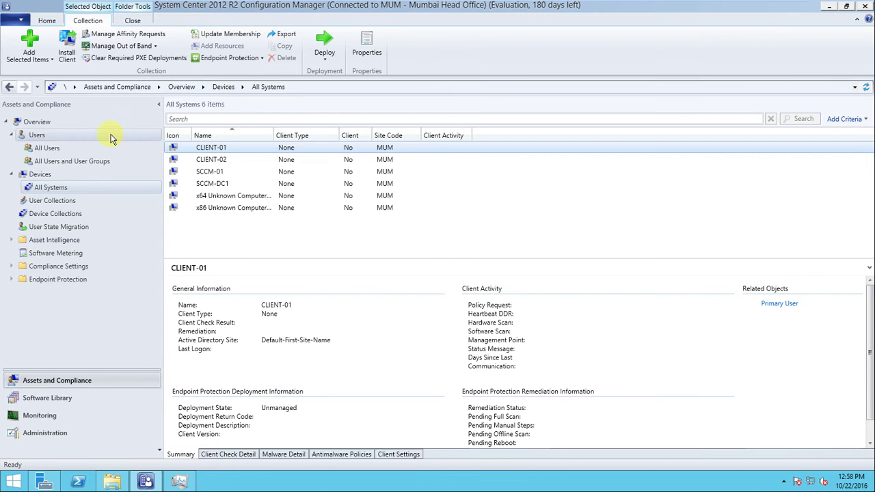
{"action": "left_click", "coordinate": [55, 188]}
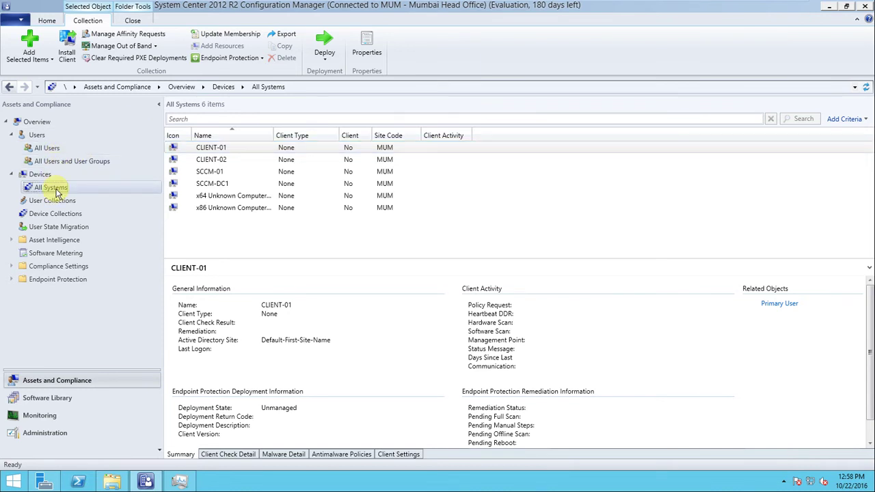
{"action": "left_click", "coordinate": [42, 175]}
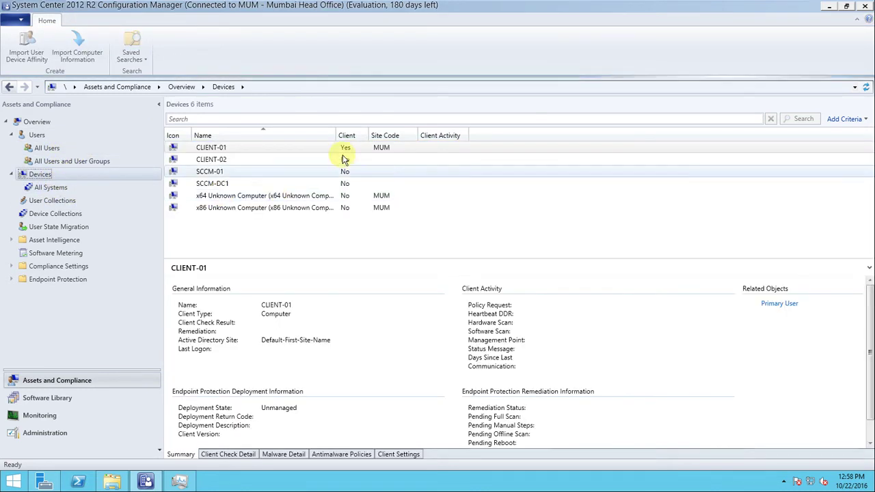
{"action": "left_click", "coordinate": [297, 149]}
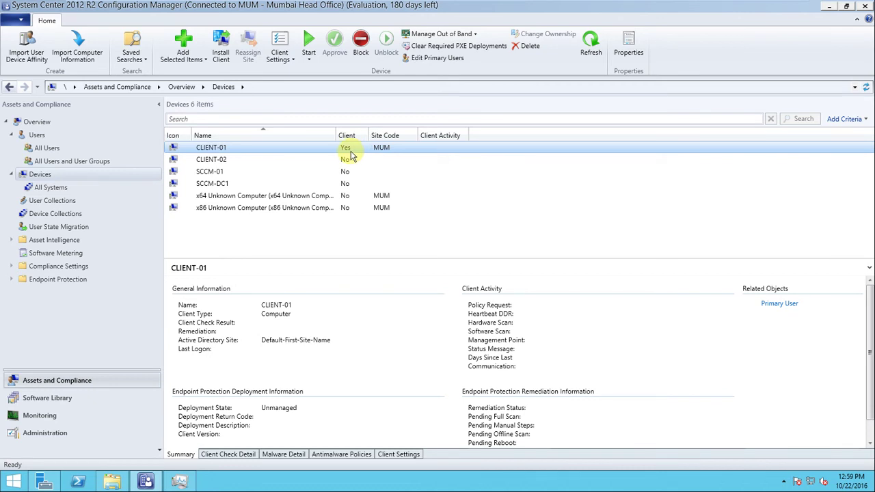
{"action": "left_click", "coordinate": [274, 7]}
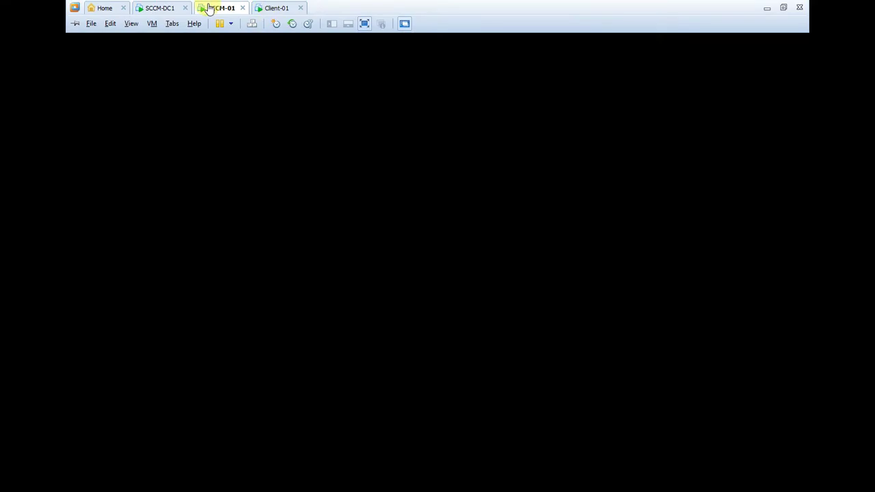
- Select SCCM-02 in the VMware Library and power it on
{"action": "left_click", "coordinate": [102, 7]}
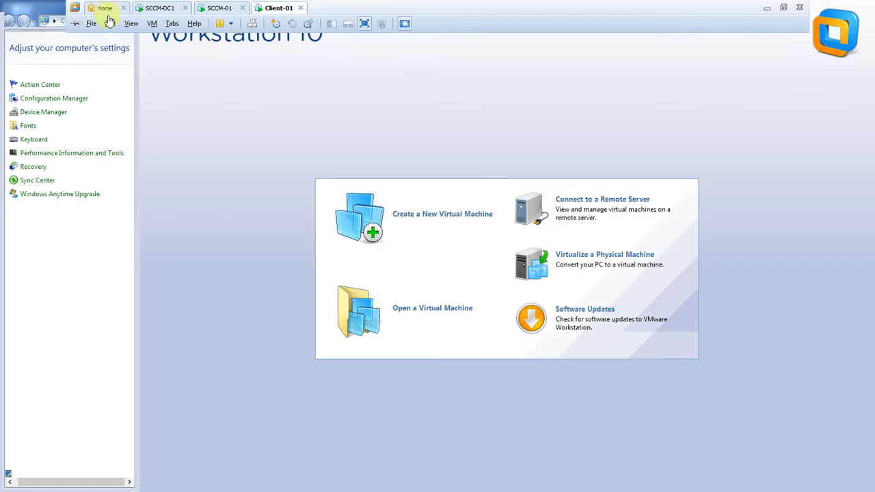
{"action": "left_click", "coordinate": [62, 85]}
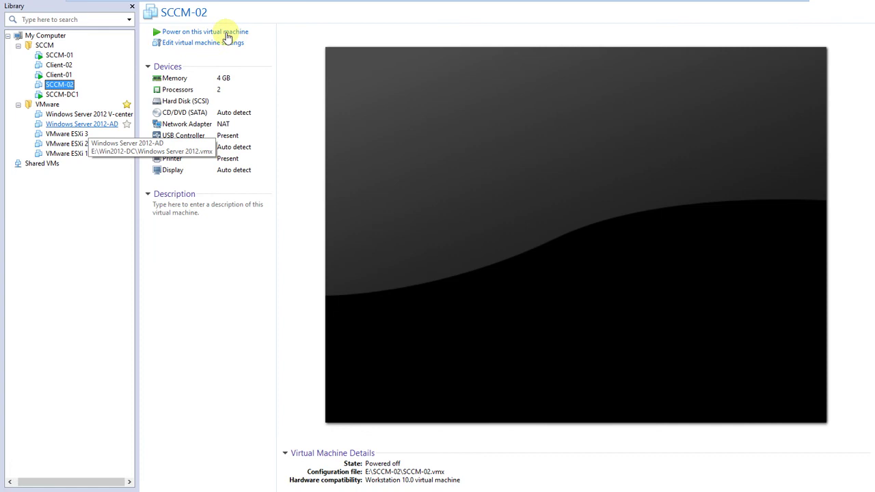
{"action": "left_click", "coordinate": [219, 32]}
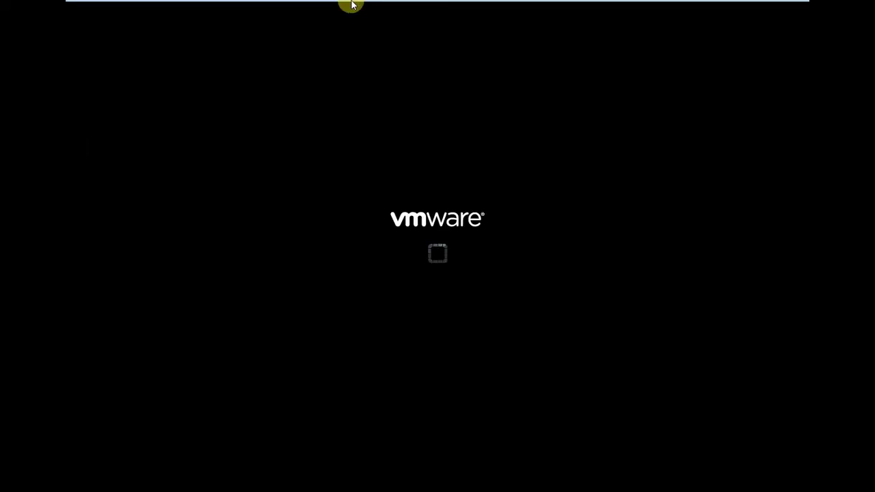
{"action": "mouse_move", "coordinate": [348, 4]}
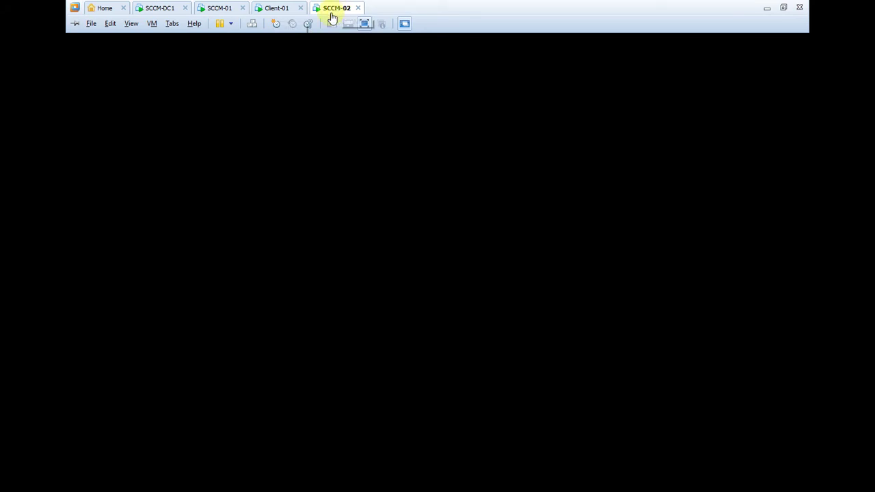
- On SCCM-01, open Administration > Site Configuration > Sites to list primary site MUM
{"action": "left_click", "coordinate": [220, 9]}
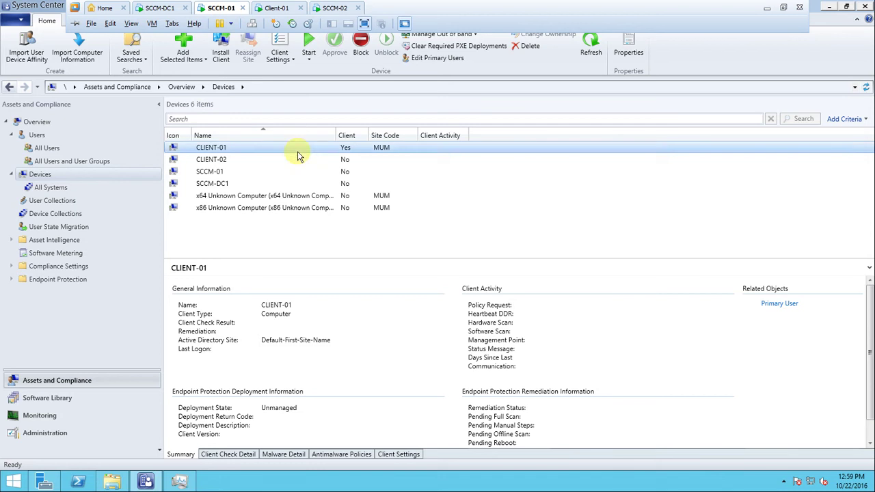
{"action": "left_click", "coordinate": [40, 435]}
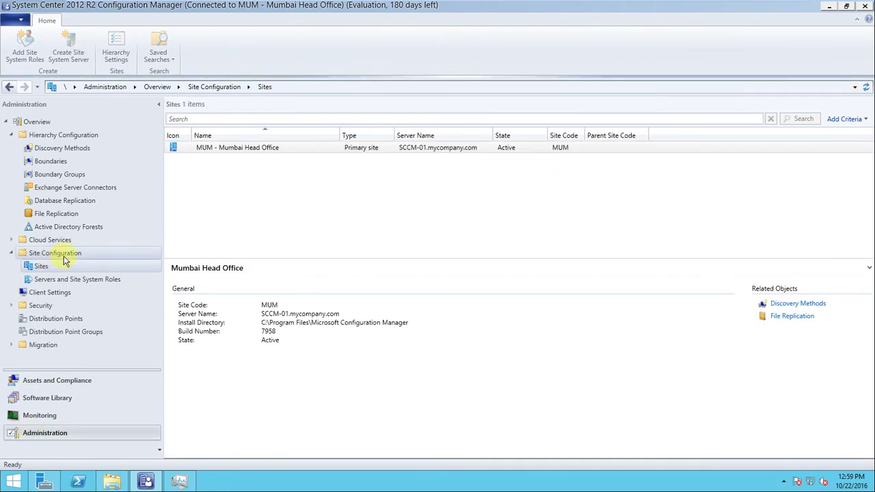
{"action": "left_click", "coordinate": [58, 255]}
{"action": "left_click", "coordinate": [42, 268]}
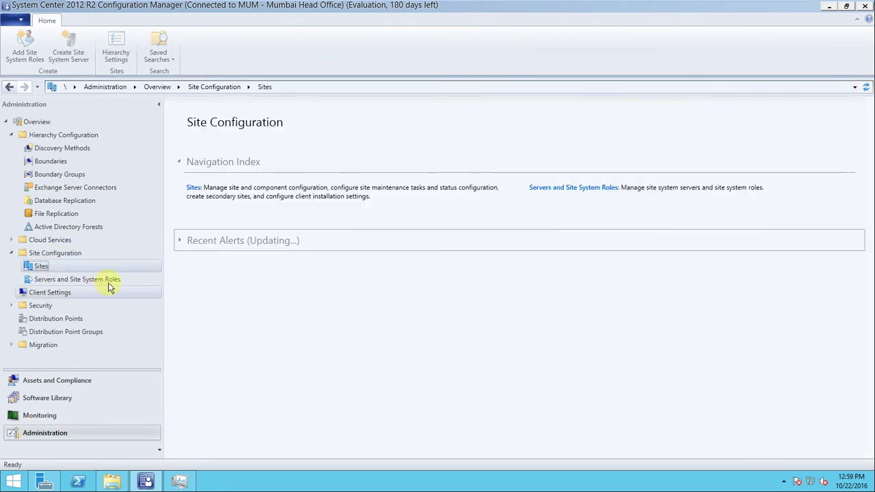
- Inspect the 7 site system roles on SCCM-01, then return to the Site Configuration overview
{"action": "left_click", "coordinate": [113, 282]}
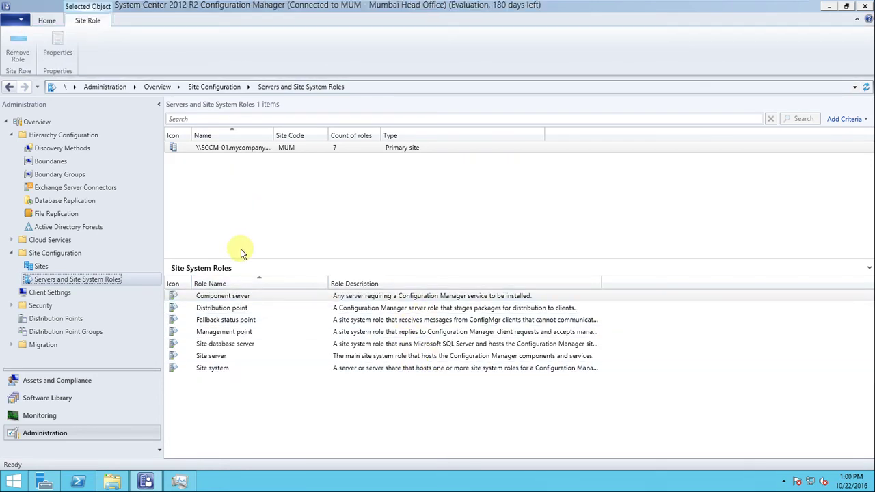
{"action": "left_click", "coordinate": [222, 148]}
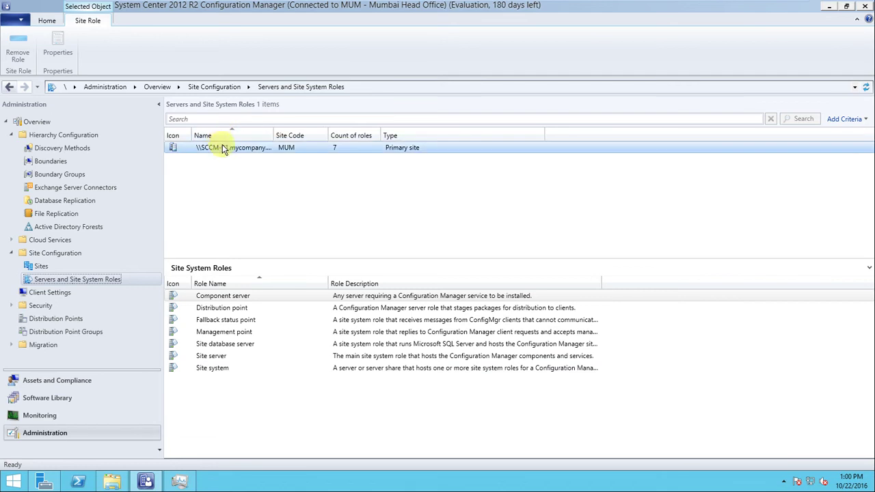
{"action": "left_click", "coordinate": [238, 294]}
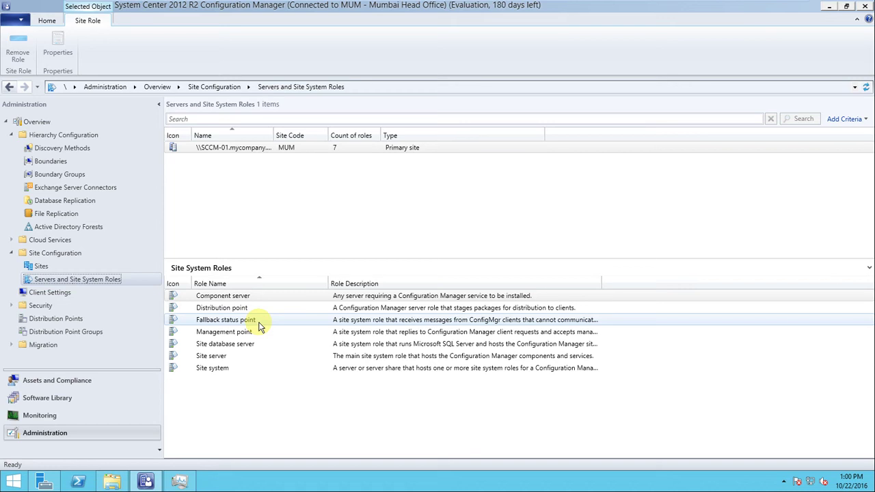
{"action": "left_click", "coordinate": [61, 255]}
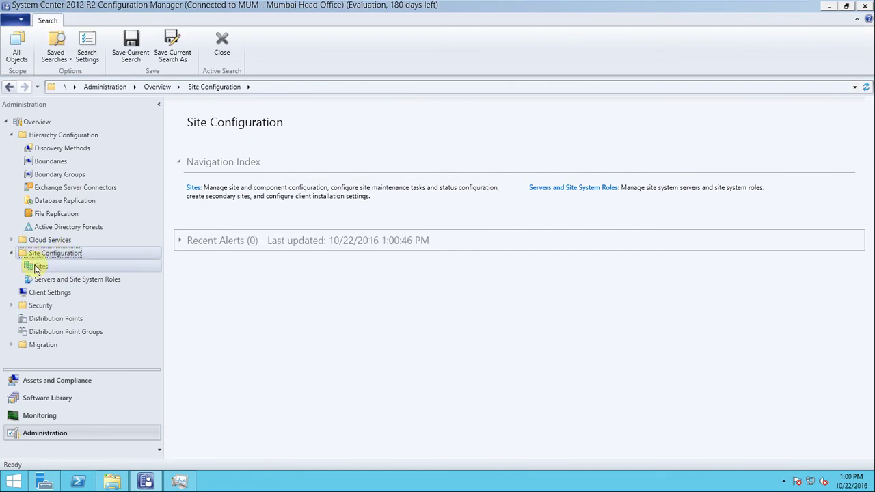
- Enable automatic site-wide client push installation, including Configuration Manager site system servers
{"action": "left_click", "coordinate": [39, 267]}
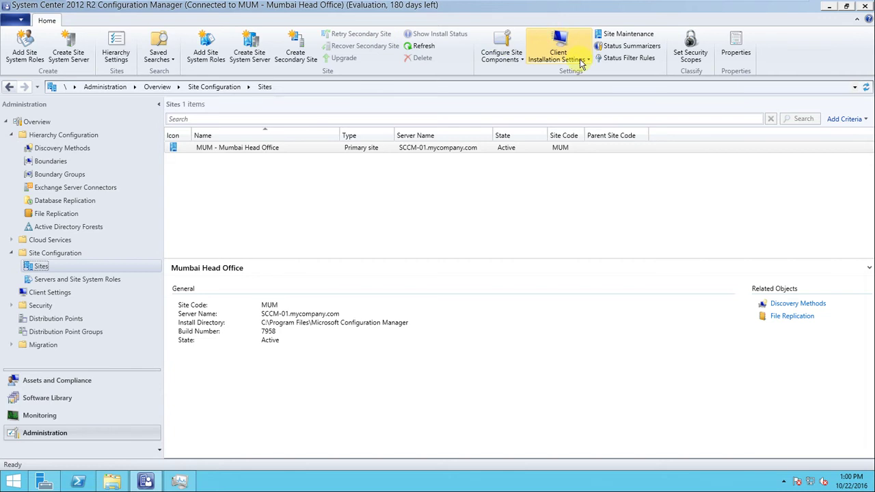
{"action": "left_click", "coordinate": [586, 61]}
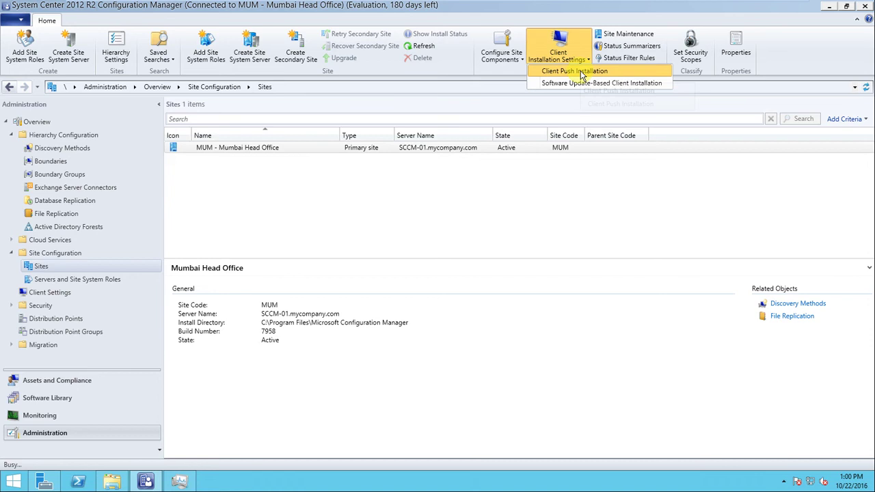
{"action": "left_click", "coordinate": [580, 71]}
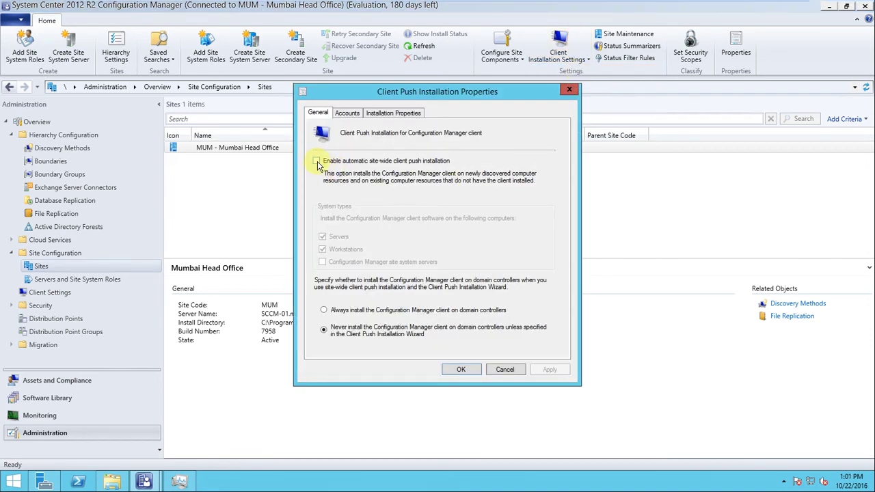
{"action": "left_click", "coordinate": [317, 162]}
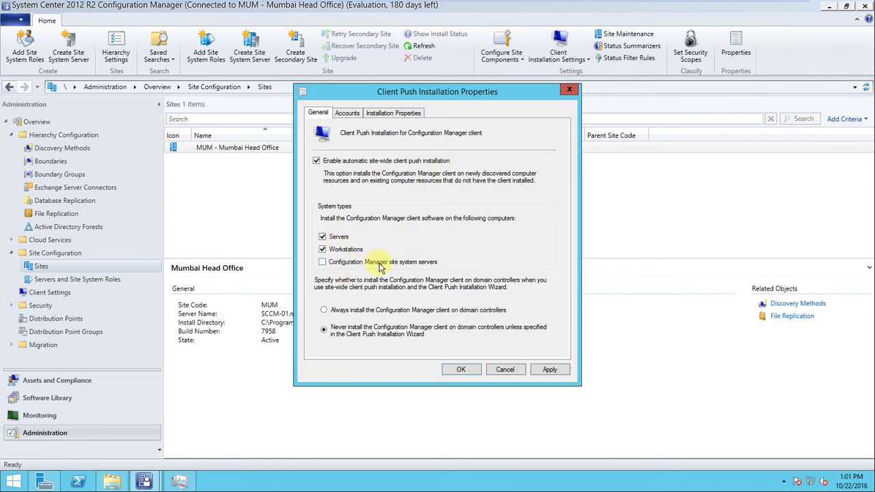
{"action": "left_click", "coordinate": [323, 264]}
- Add a new client push account, resolving the domain Administrator user after correcting a typo
{"action": "left_click", "coordinate": [346, 114]}
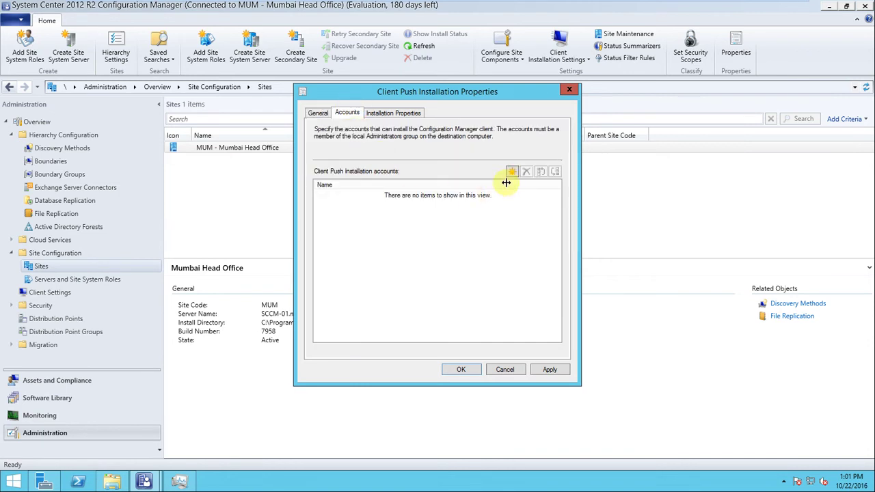
{"action": "left_click", "coordinate": [512, 172]}
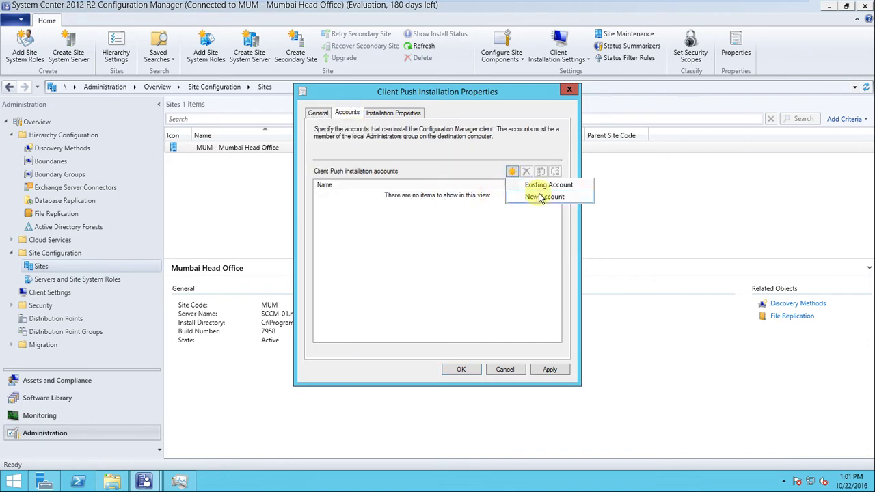
{"action": "left_click", "coordinate": [540, 196]}
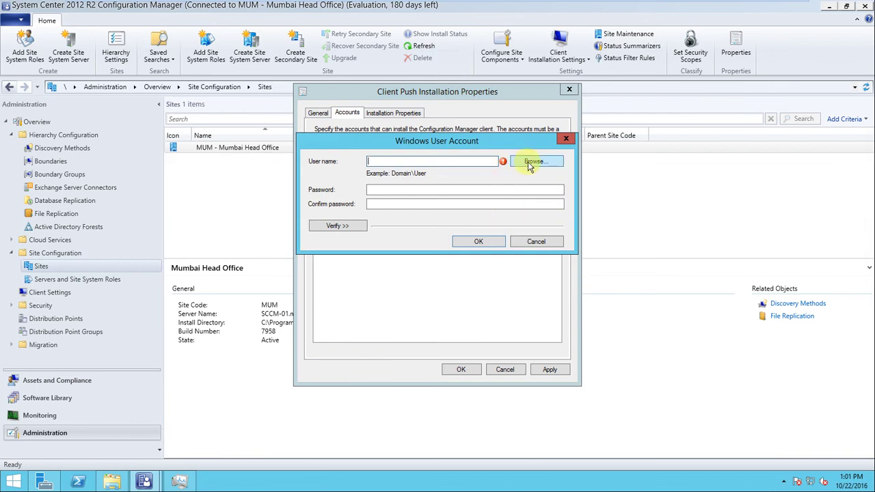
{"action": "left_click", "coordinate": [534, 162]}
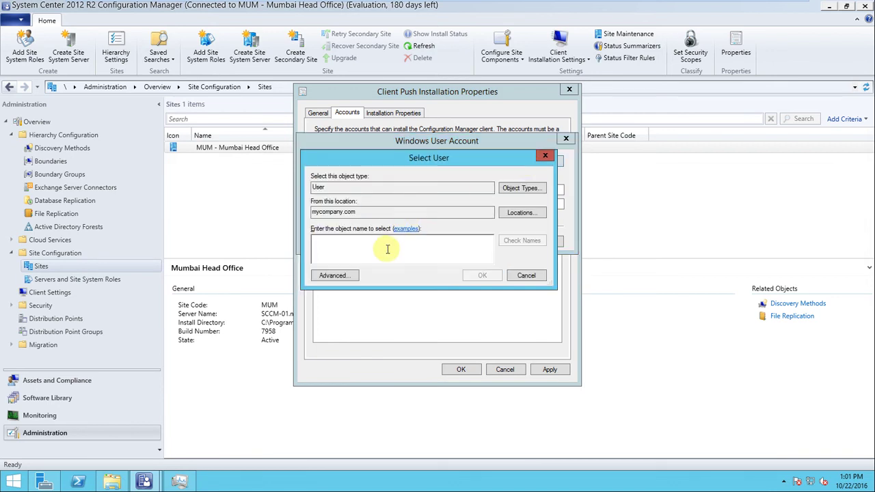
{"action": "type", "text": "my"}
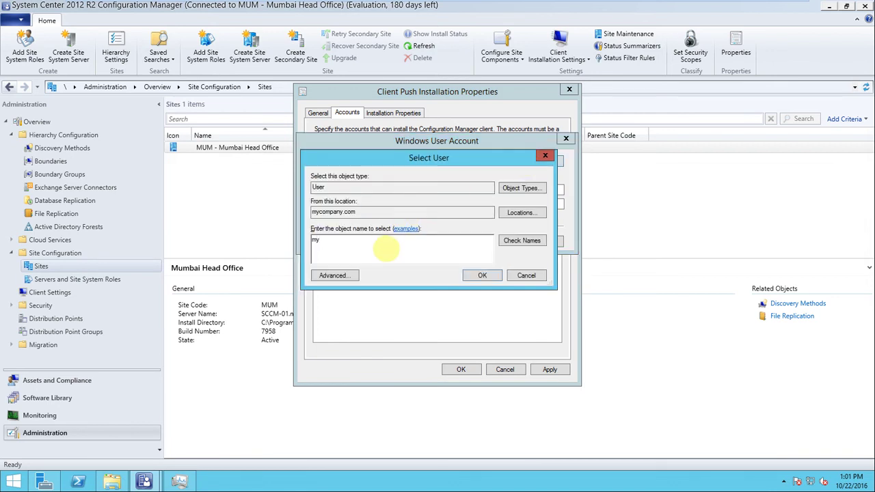
{"action": "type", "text": "company\\adminstato"}
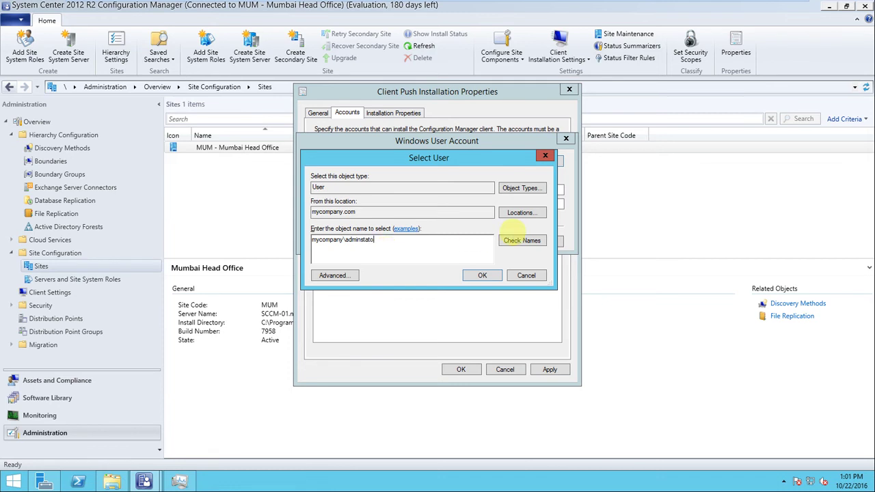
{"action": "type", "text": "r"}
{"action": "left_click", "coordinate": [534, 243]}
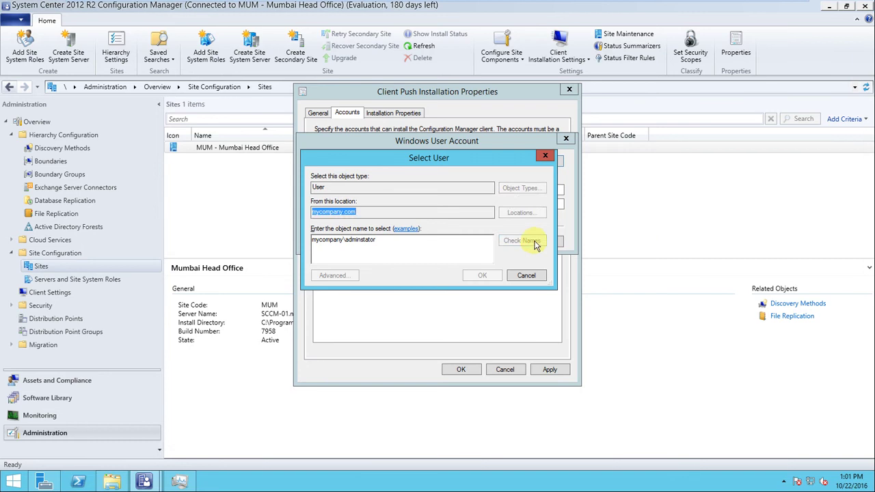
{"action": "left_click", "coordinate": [442, 233]}
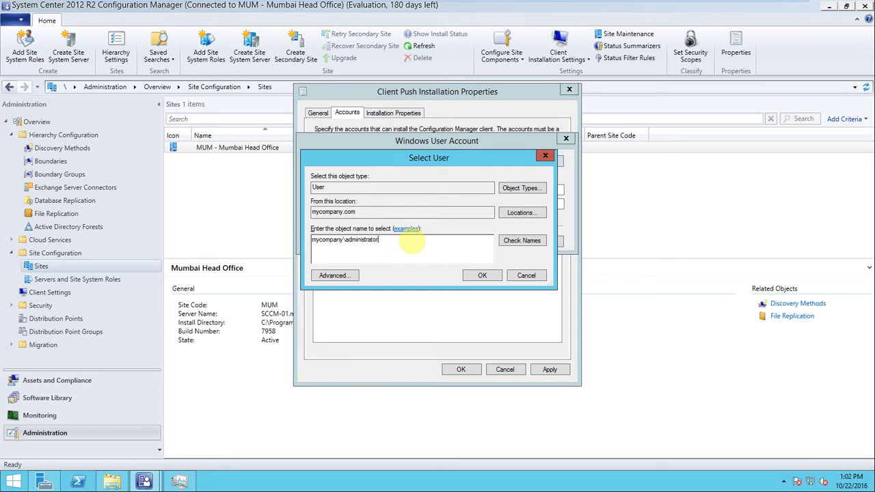
{"action": "left_click", "coordinate": [520, 244]}
{"action": "left_click", "coordinate": [482, 276]}
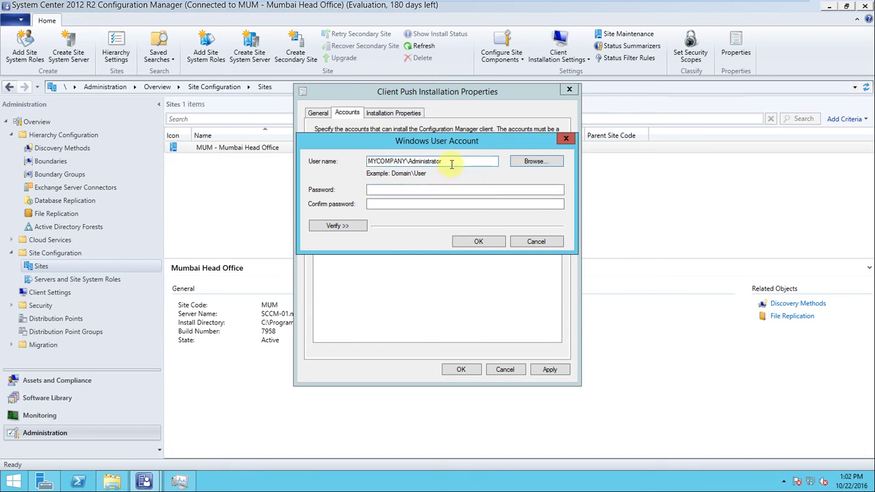
- Enter the account password and confirm it
{"action": "left_click", "coordinate": [444, 191]}
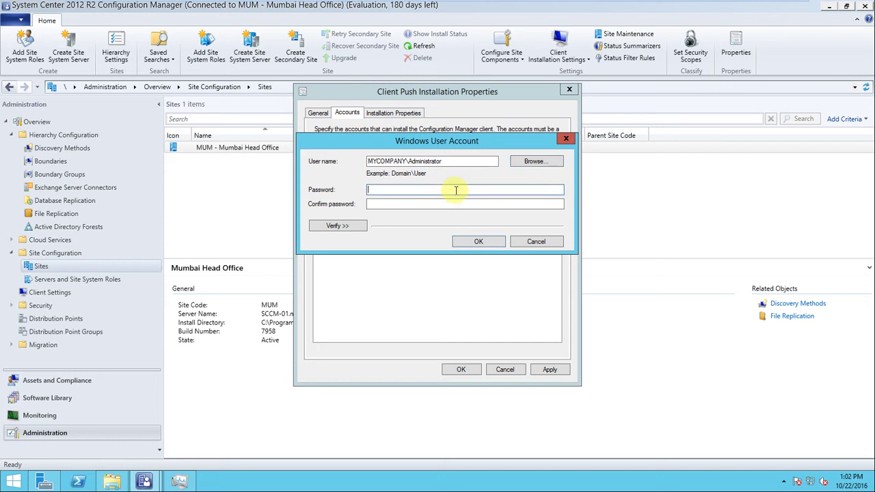
{"action": "key", "text": "Tab"}
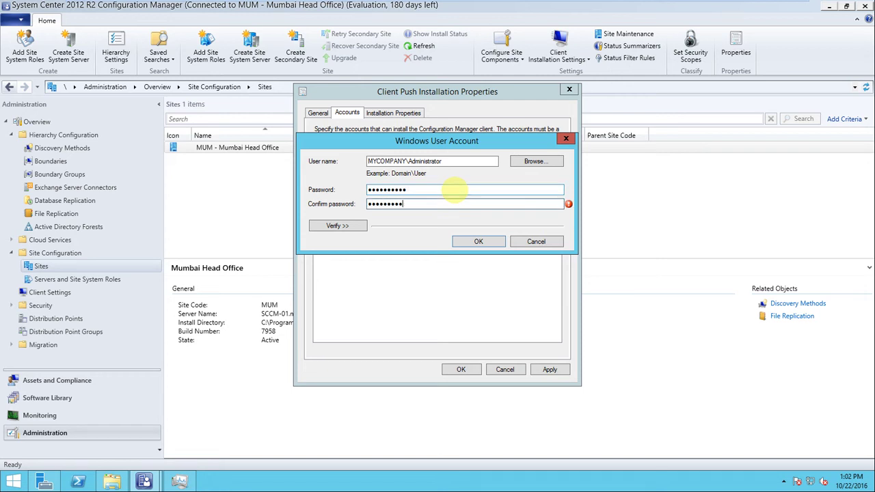
- Try Test connection, dismiss the invalid share path warning, and browse for the verification share
{"action": "left_click", "coordinate": [337, 226]}
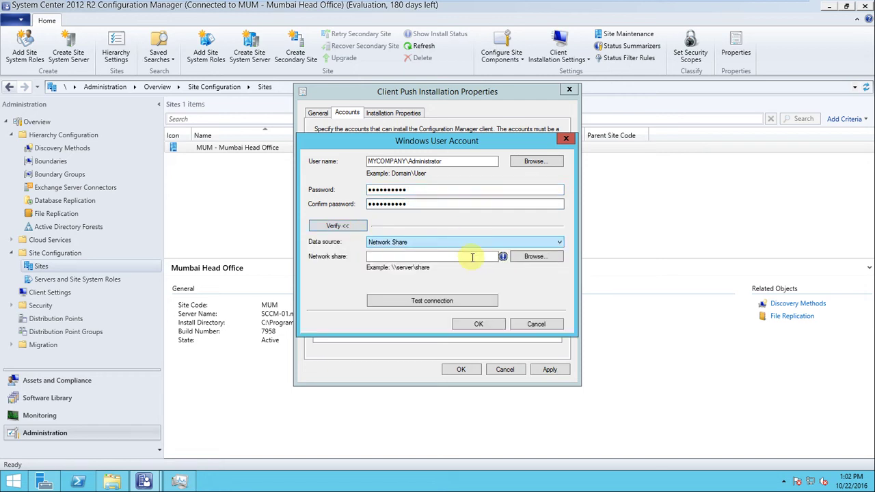
{"action": "left_click", "coordinate": [472, 256]}
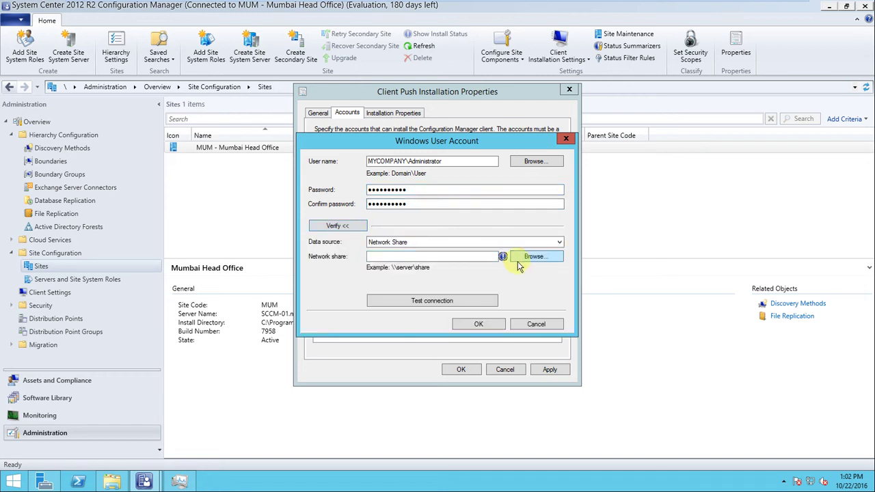
{"action": "left_click", "coordinate": [439, 306]}
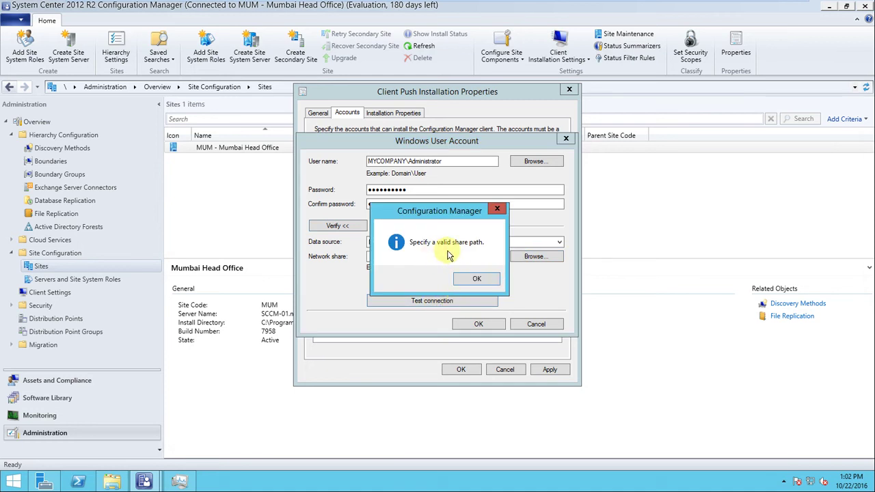
{"action": "left_click", "coordinate": [478, 278]}
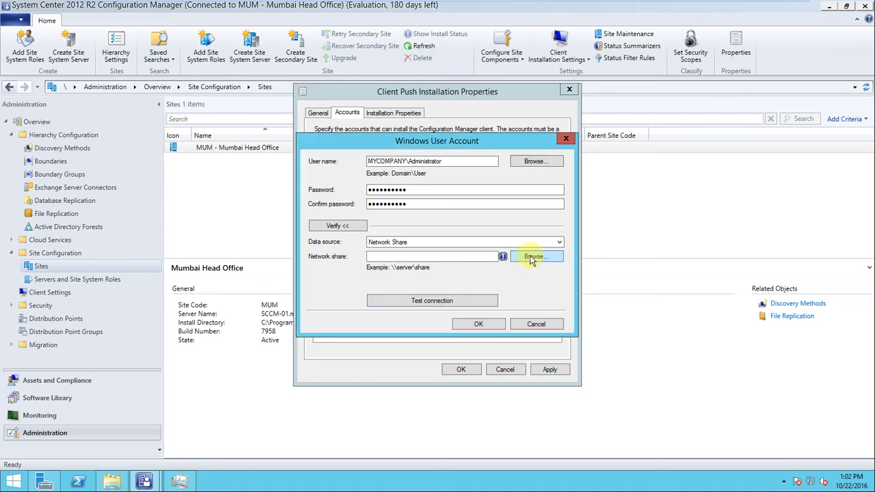
{"action": "left_click", "coordinate": [531, 258]}
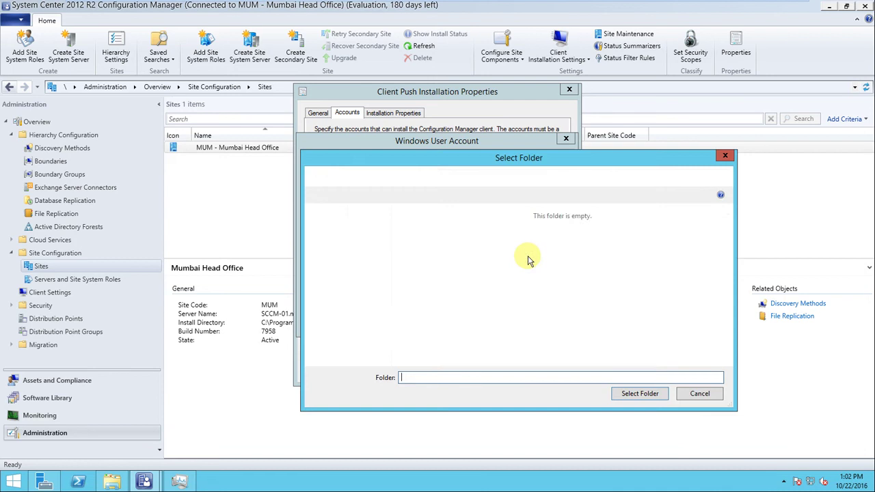
- Select \\sccm-01\SMS_MUM\Client as the network share and test the Administrator account's connection
{"action": "left_click", "coordinate": [699, 393]}
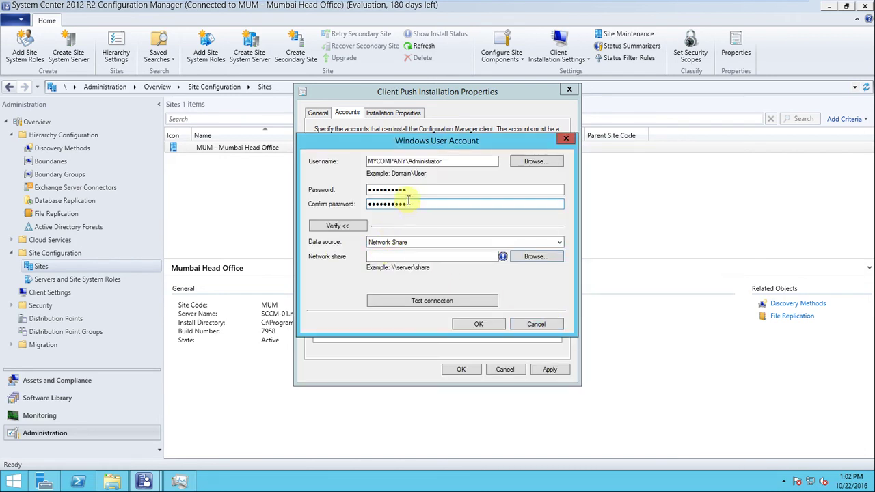
{"action": "left_click", "coordinate": [533, 258]}
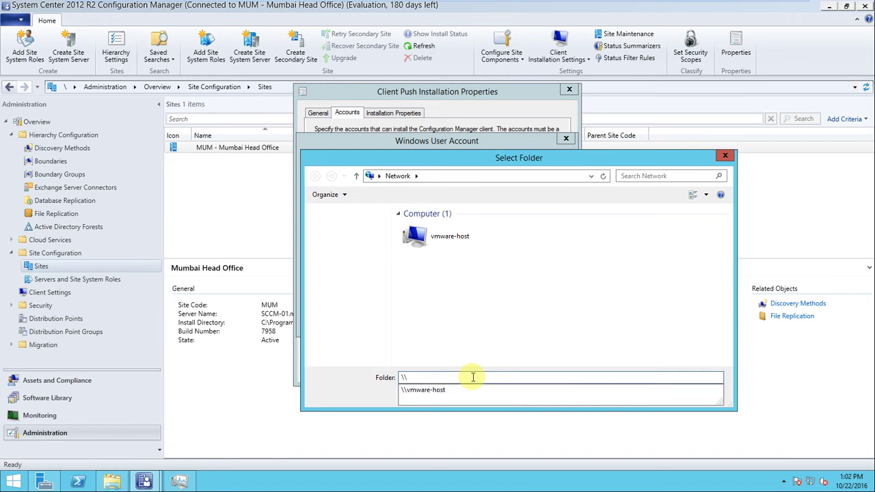
{"action": "type", "text": "sccm-01"}
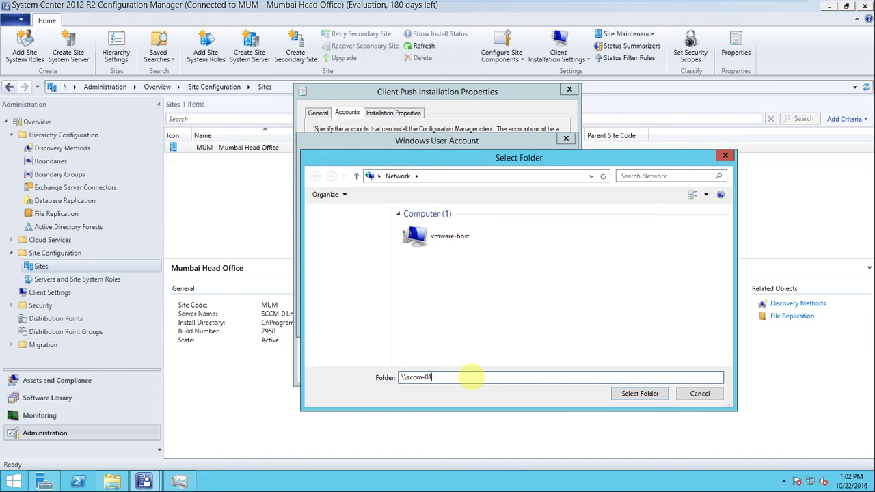
{"action": "type", "text": "\\"}
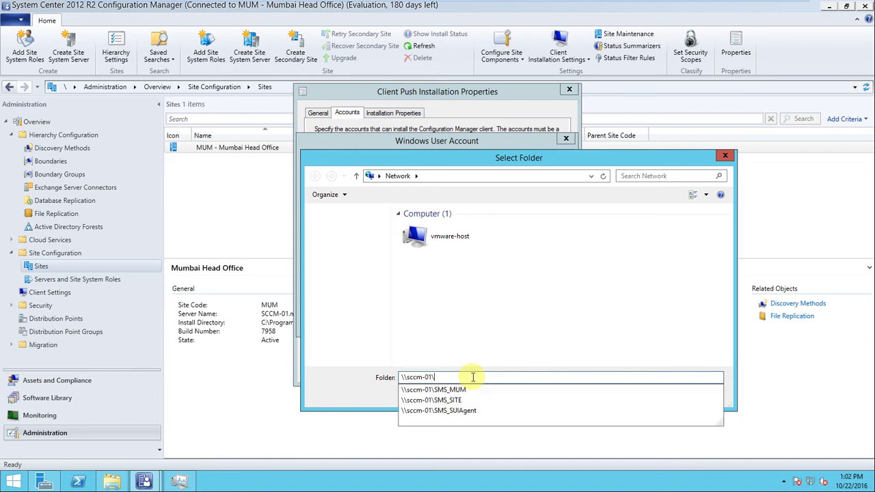
{"action": "key", "text": "Down"}
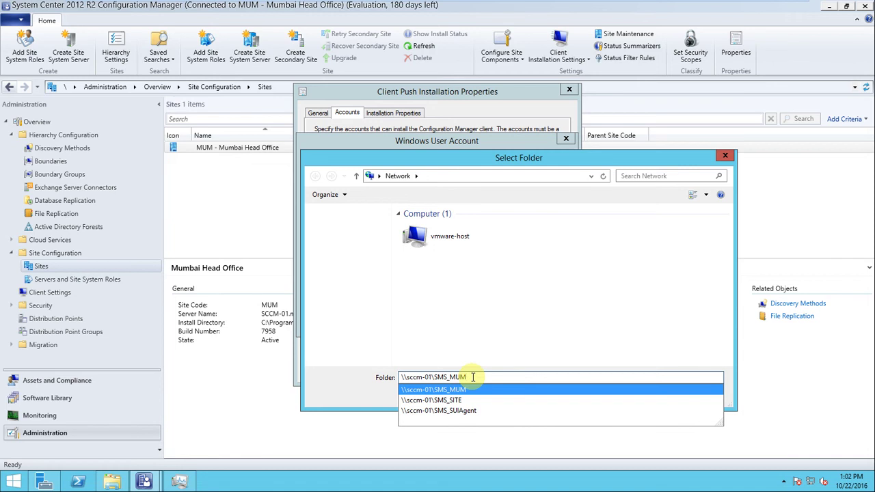
{"action": "type", "text": "\\c"}
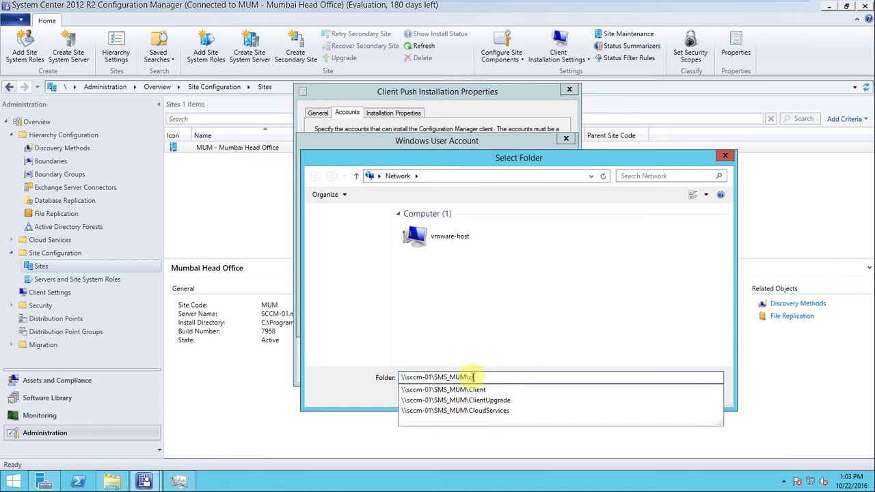
{"action": "key", "text": "Down"}
{"action": "key", "text": "Return"}
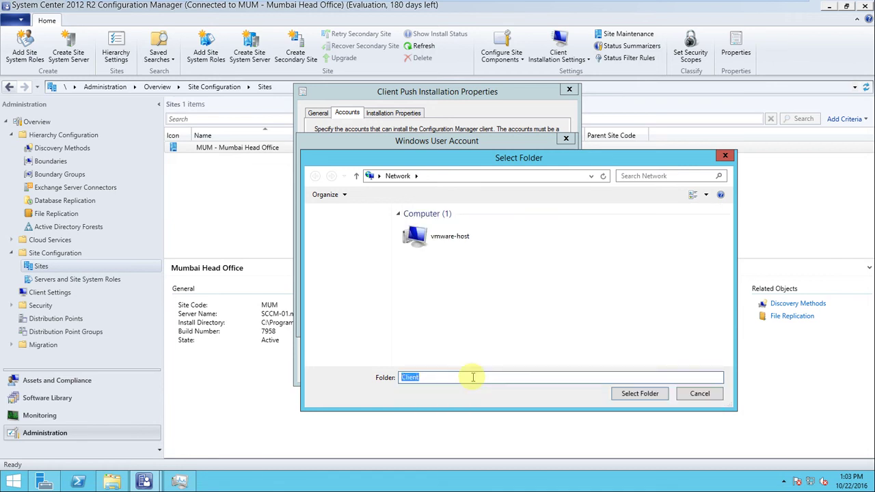
{"action": "left_click", "coordinate": [650, 394]}
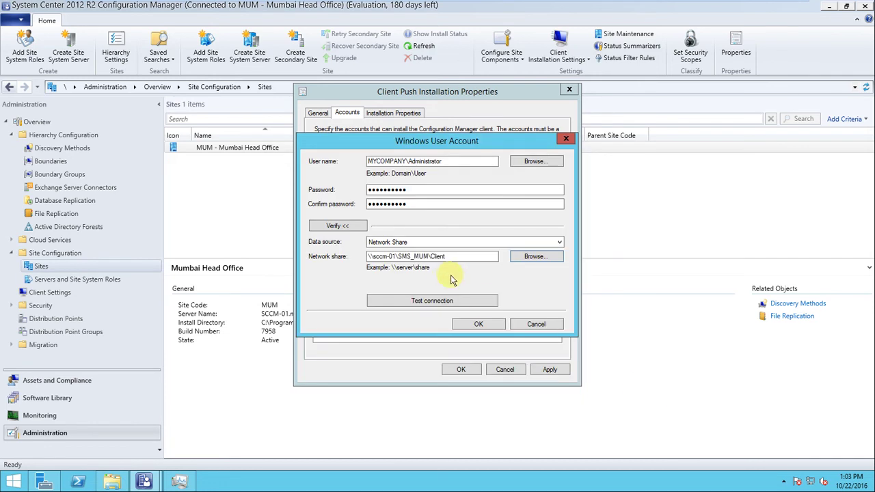
{"action": "left_click", "coordinate": [452, 303]}
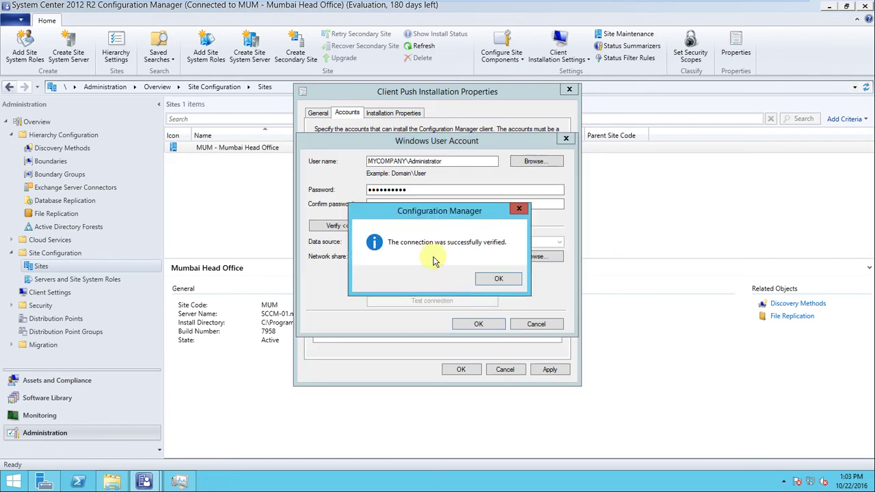
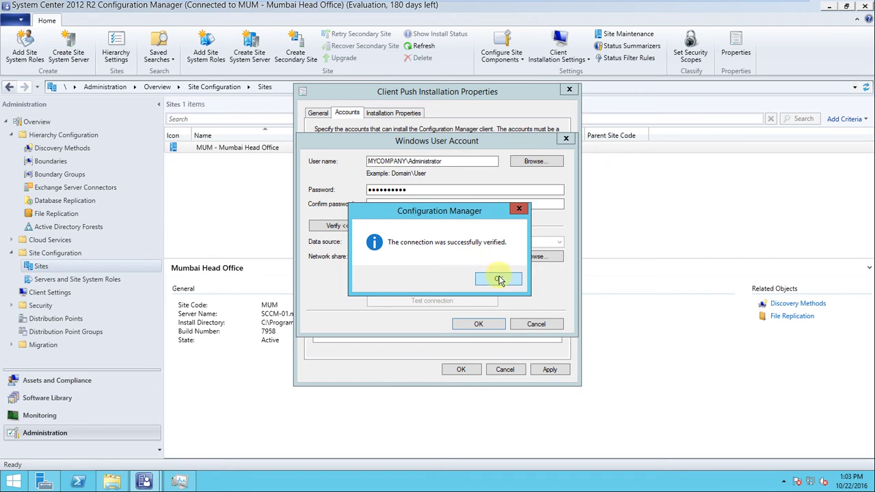
- Accept the domain administrator push account and apply installation properties SMSSITECODE=MUM PSP=SCCM-01
{"action": "left_click", "coordinate": [499, 281]}
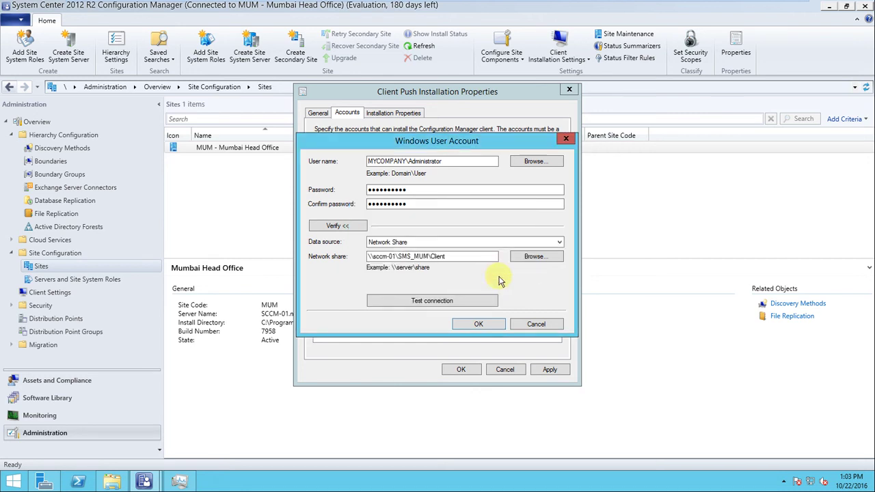
{"action": "left_click", "coordinate": [490, 326]}
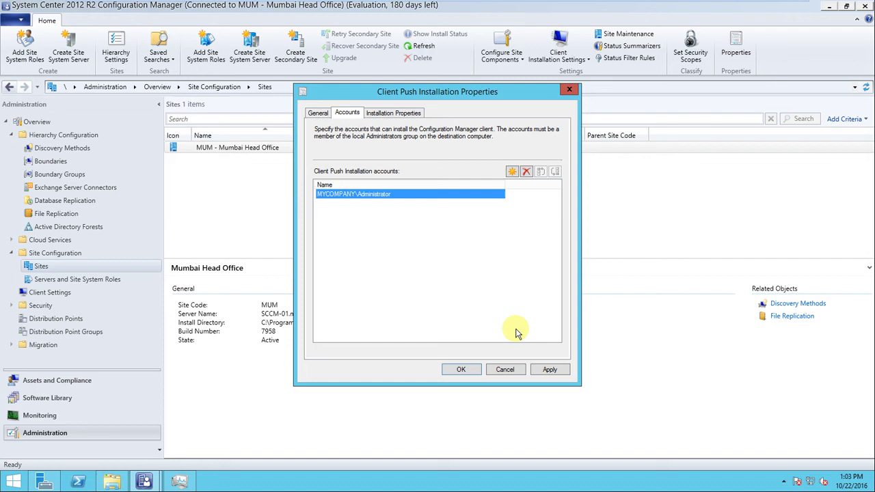
{"action": "left_click", "coordinate": [409, 114]}
{"action": "left_click", "coordinate": [378, 183]}
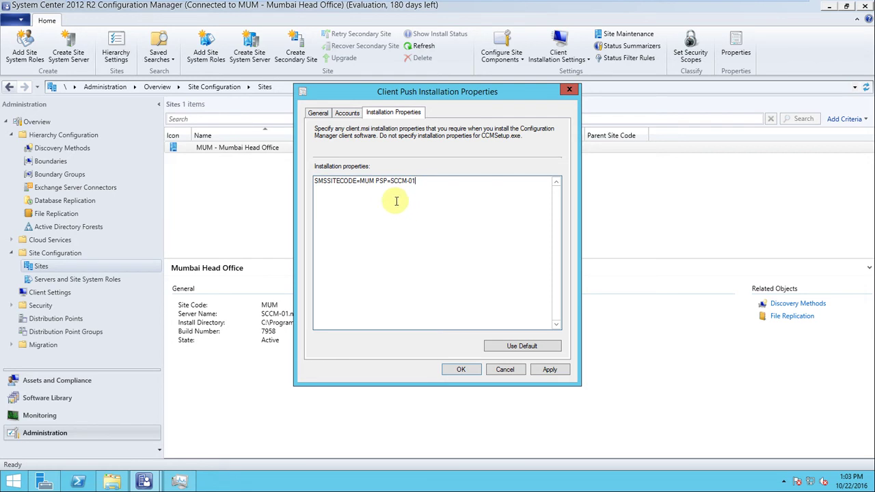
{"action": "left_click_drag", "start_coordinate": [417, 182], "coordinate": [383, 183]}
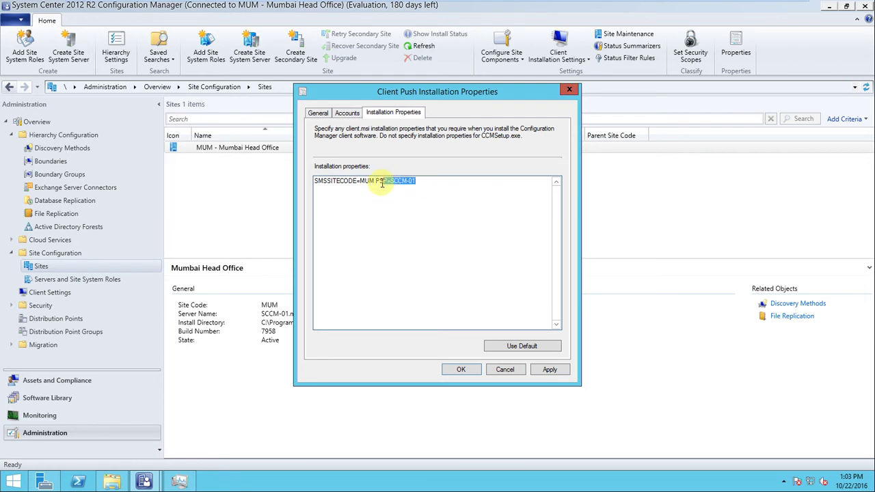
{"action": "left_click", "coordinate": [380, 182]}
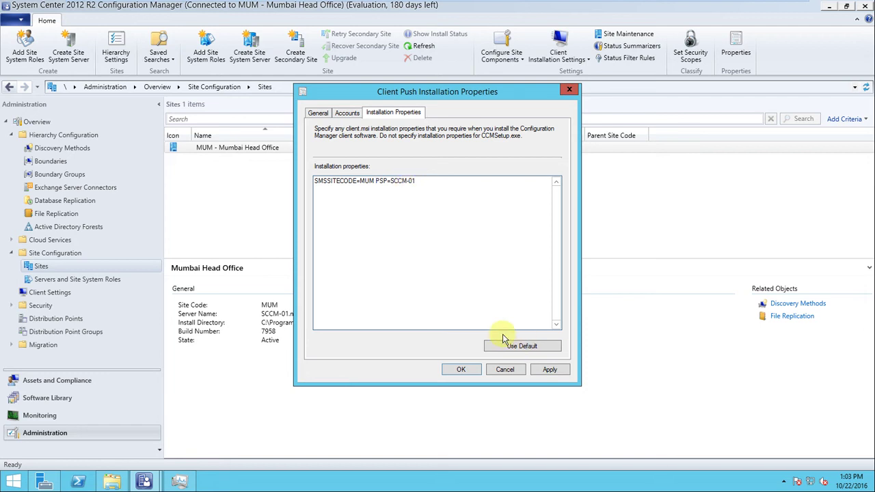
{"action": "left_click", "coordinate": [551, 369]}
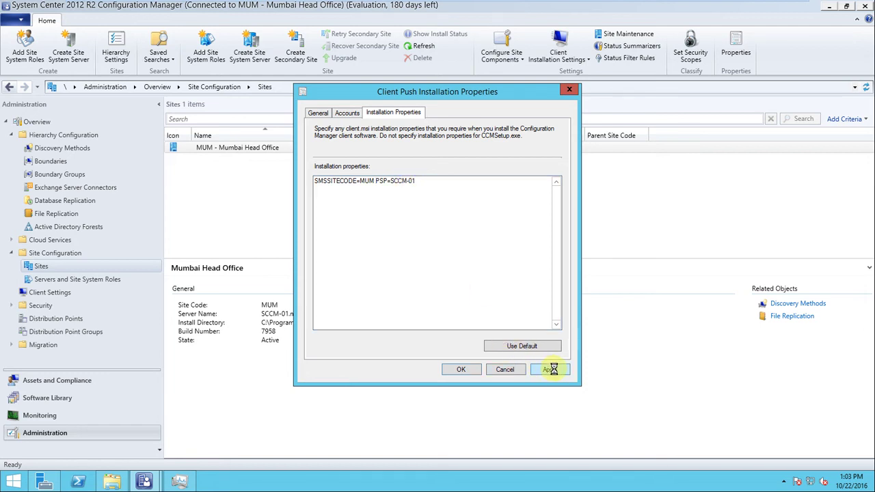
{"action": "left_click", "coordinate": [461, 370]}
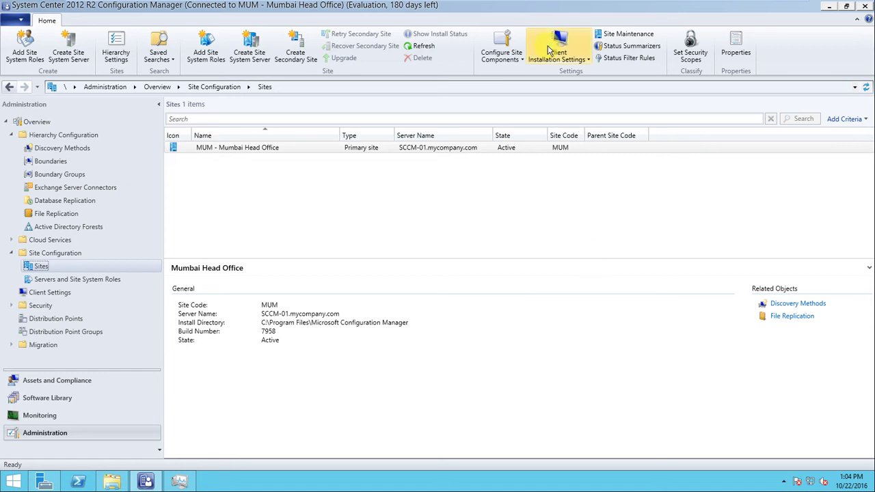
{"action": "left_click", "coordinate": [586, 60]}
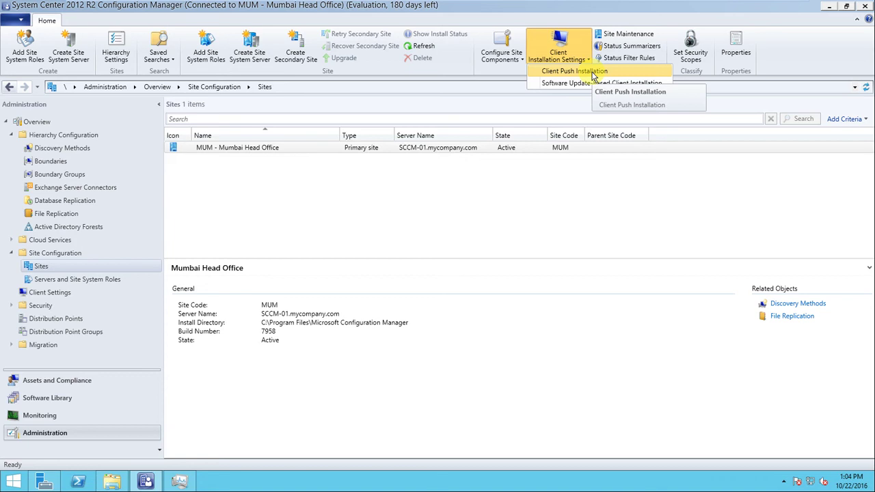
{"action": "left_click", "coordinate": [500, 217]}
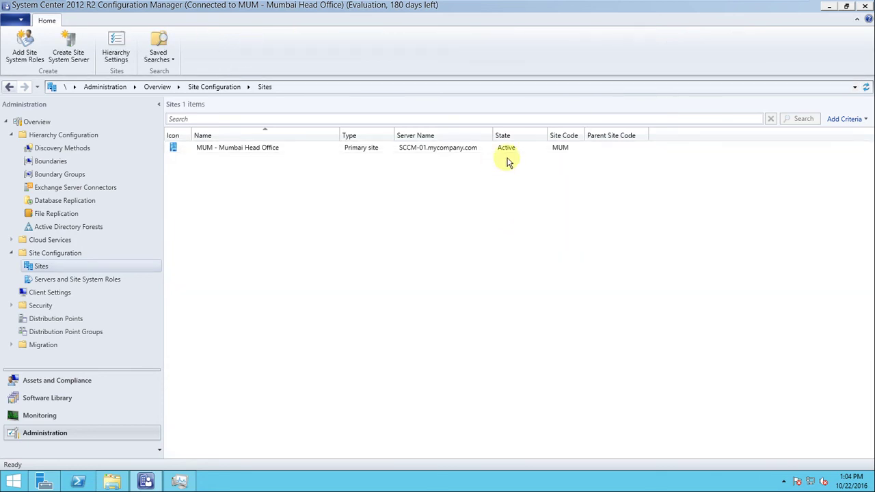
- Check SCCM-02's machine options and toggle it out of and back into full screen
{"action": "mouse_move", "coordinate": [273, 6]}
{"action": "left_click", "coordinate": [333, 8]}
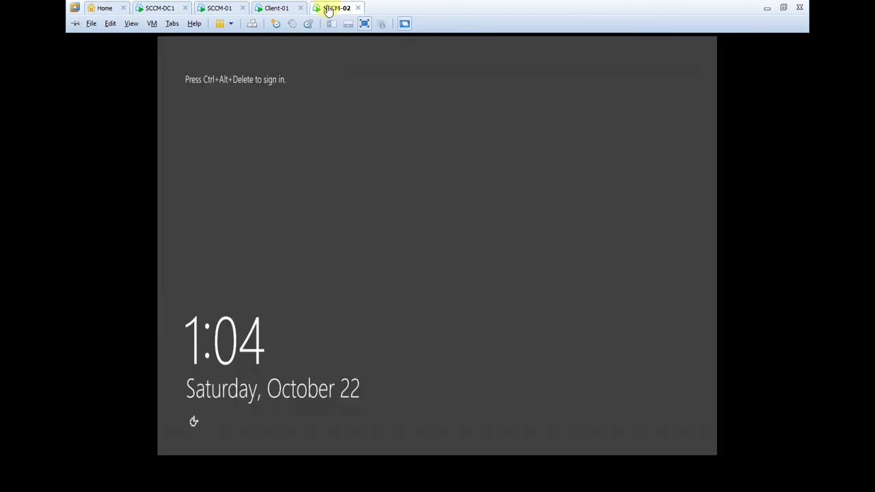
{"action": "right_click", "coordinate": [333, 10]}
{"action": "left_click", "coordinate": [306, 58]}
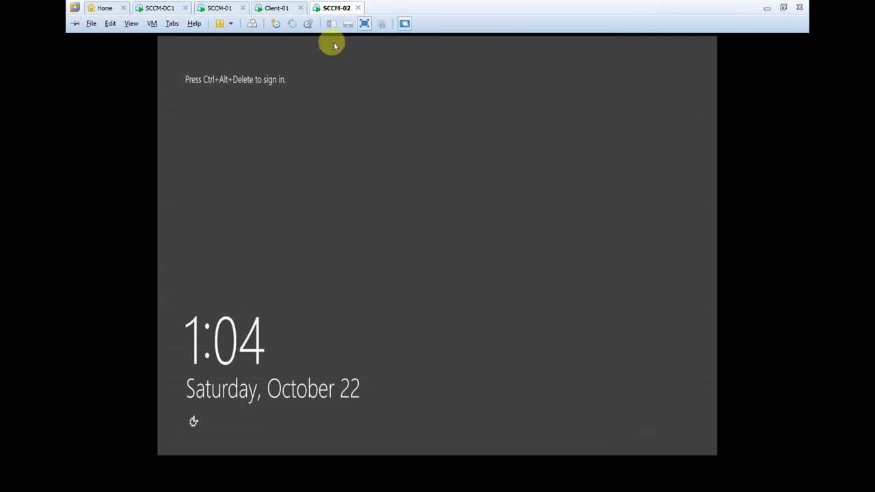
{"action": "left_click", "coordinate": [364, 24]}
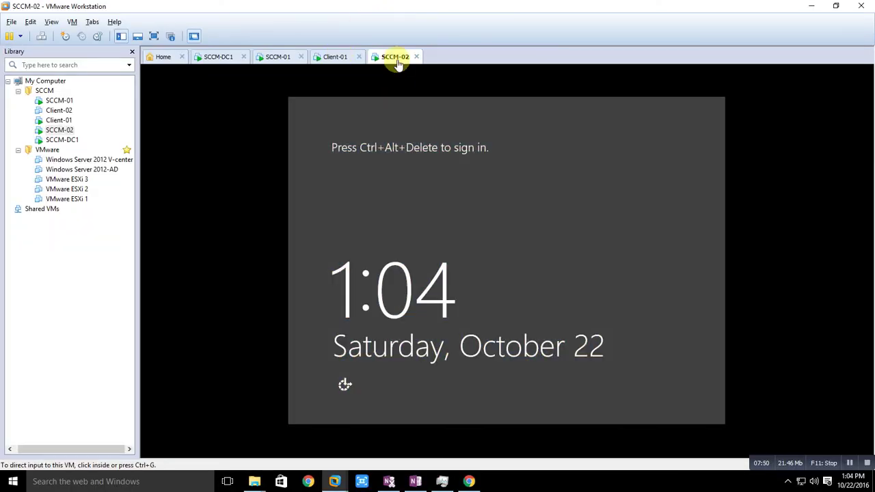
{"action": "left_click", "coordinate": [155, 35]}
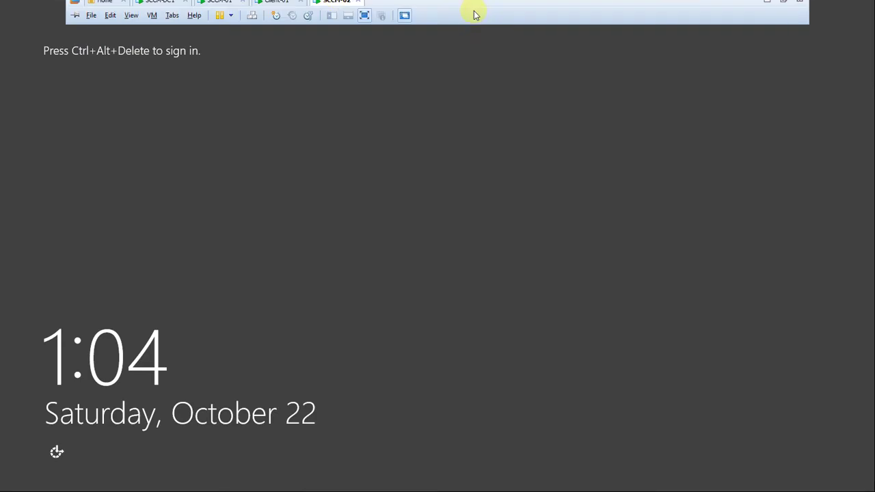
{"action": "right_click", "coordinate": [335, 8]}
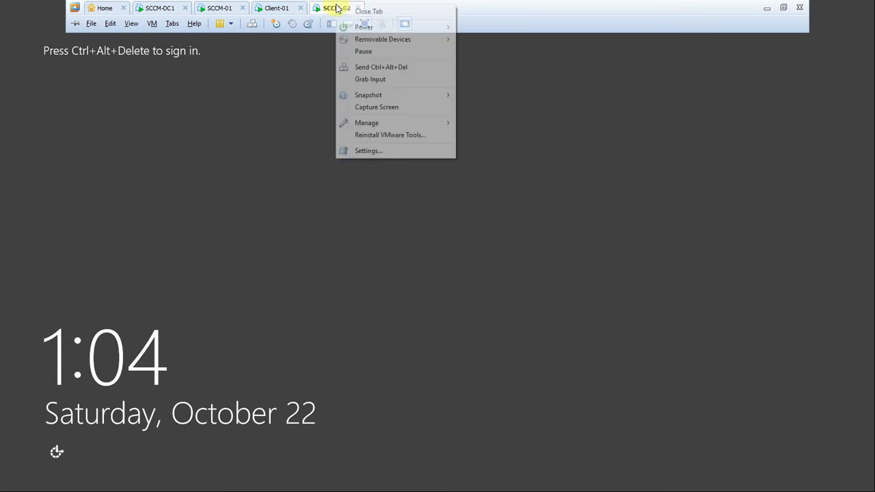
{"action": "left_click", "coordinate": [278, 105]}
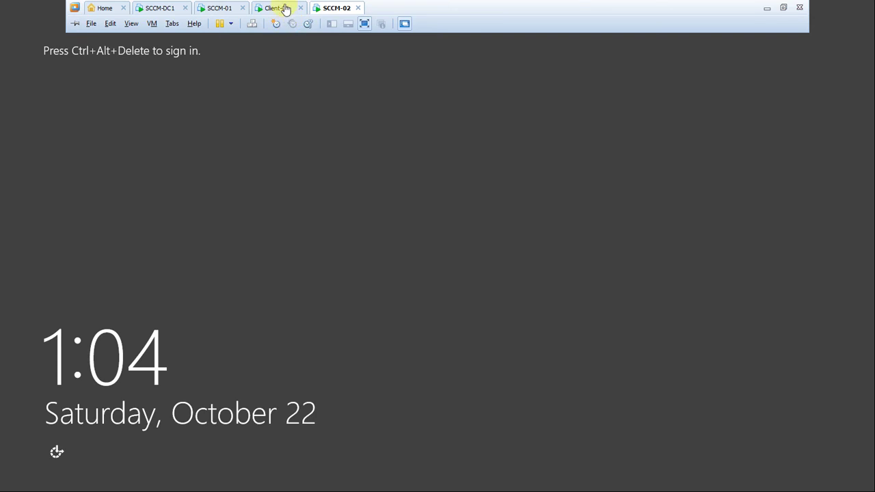
- Close the SCCM-02 tab and power off the SCCM-02 virtual machine
{"action": "left_click", "coordinate": [282, 7]}
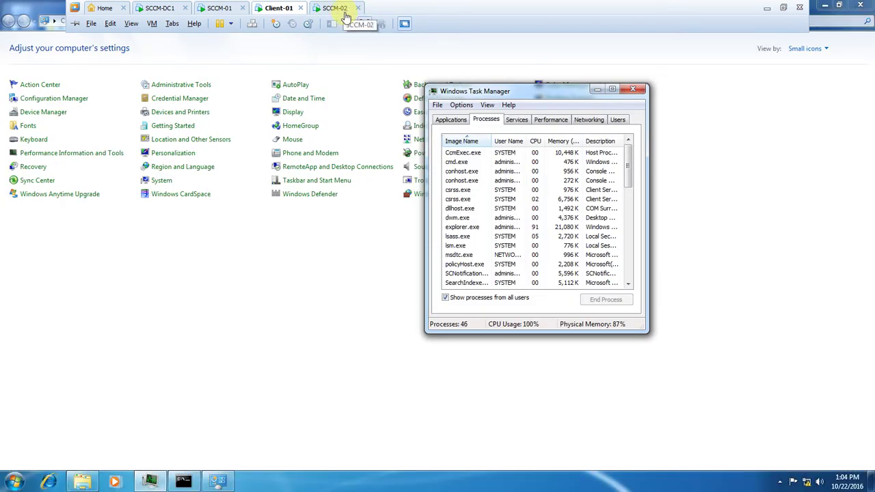
{"action": "left_click", "coordinate": [359, 10]}
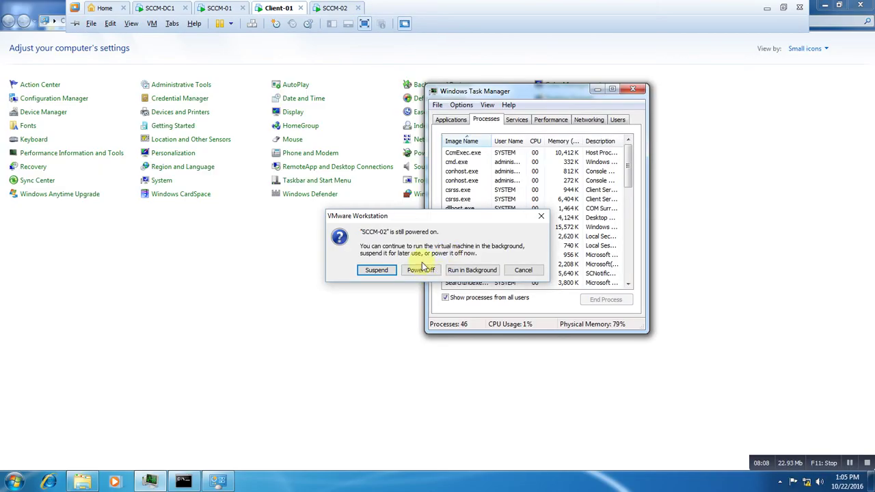
{"action": "left_click", "coordinate": [420, 270]}
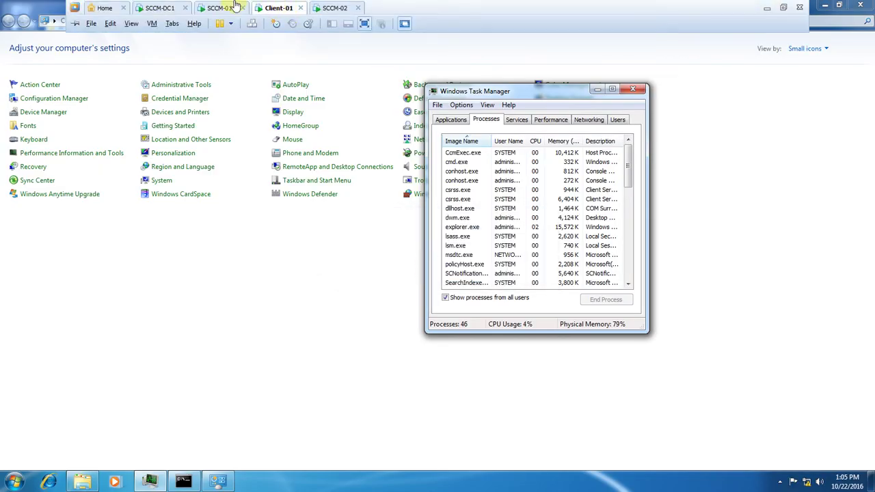
- Power on Client-02 from the Workstation home library, then return to SCCM-01
{"action": "left_click", "coordinate": [103, 8]}
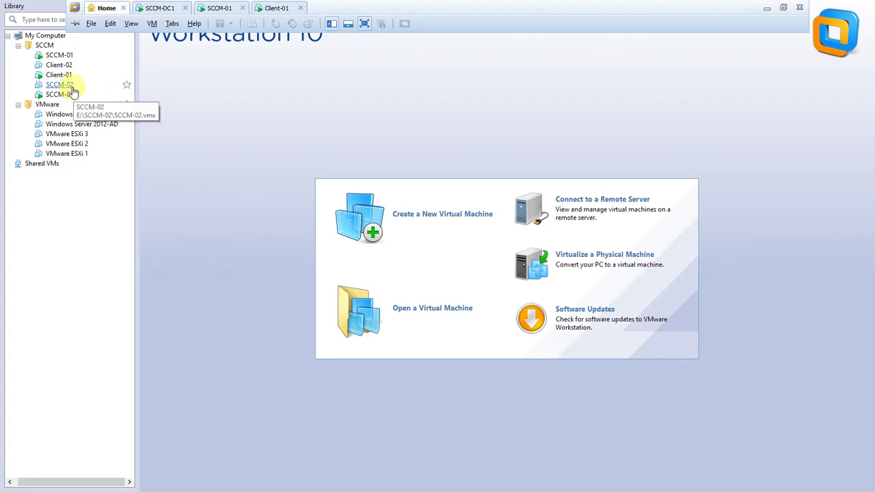
{"action": "left_click", "coordinate": [61, 65]}
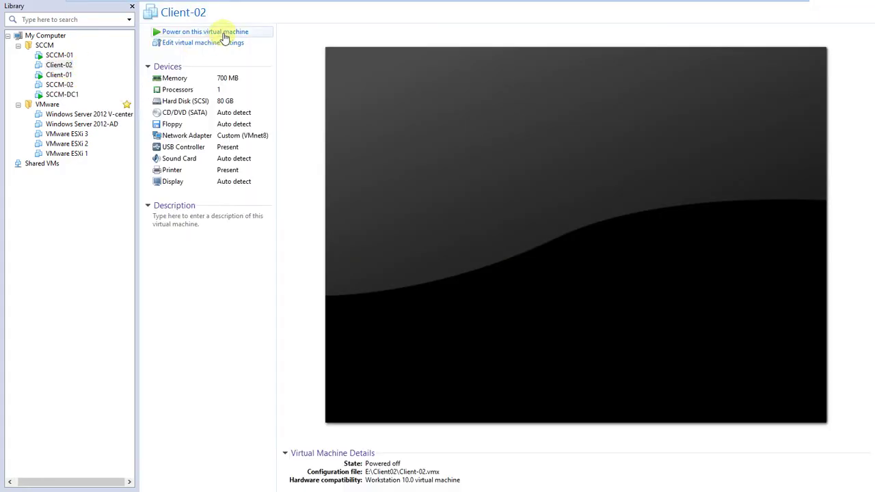
{"action": "left_click", "coordinate": [225, 34]}
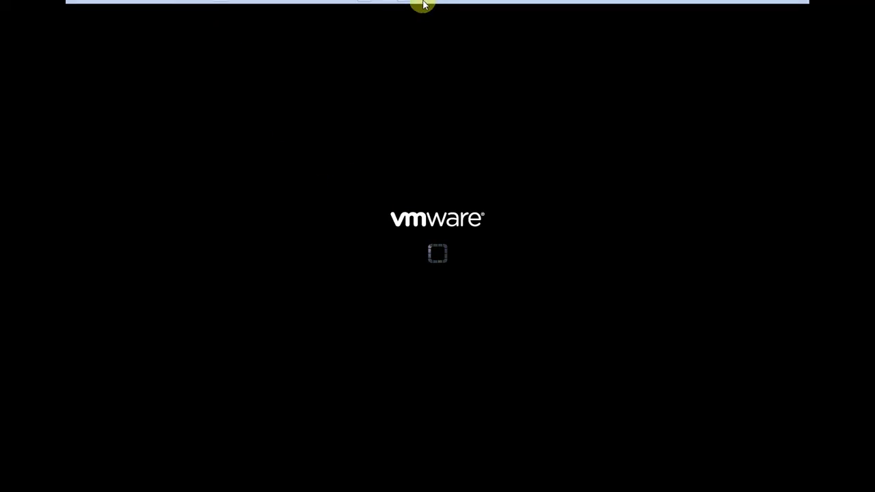
{"action": "mouse_move", "coordinate": [424, 2]}
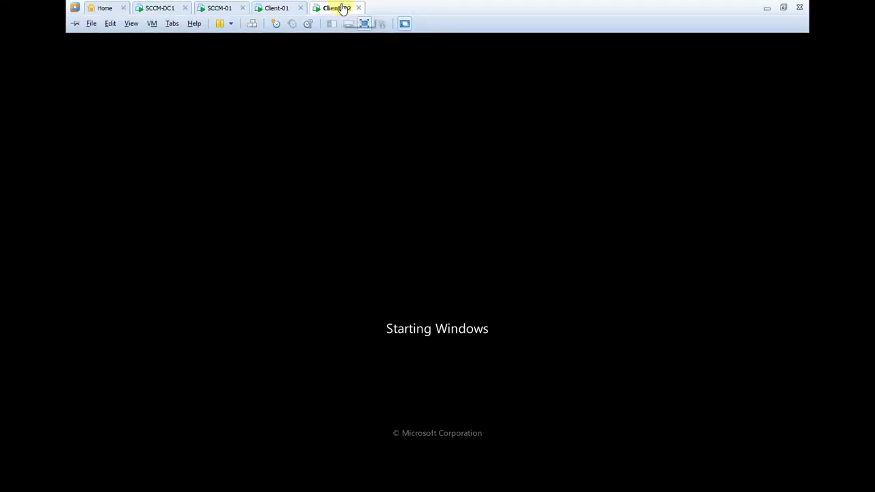
{"action": "left_click", "coordinate": [219, 7]}
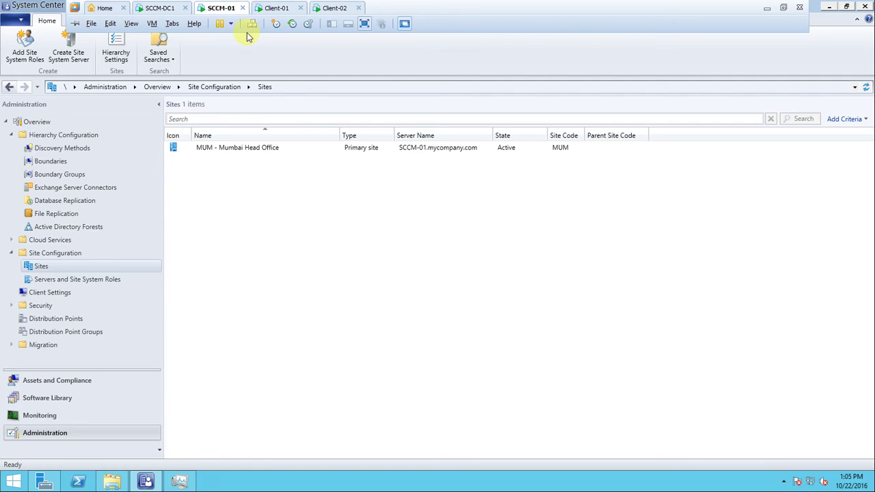
- Open the All Systems device collection and compare the CLIENT-01 and CLIENT-02 client details
{"action": "left_click", "coordinate": [79, 380]}
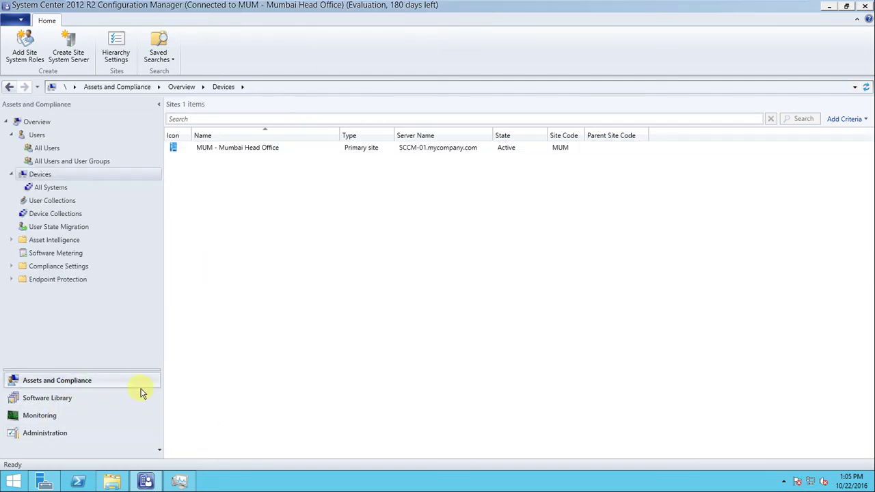
{"action": "left_click", "coordinate": [59, 216]}
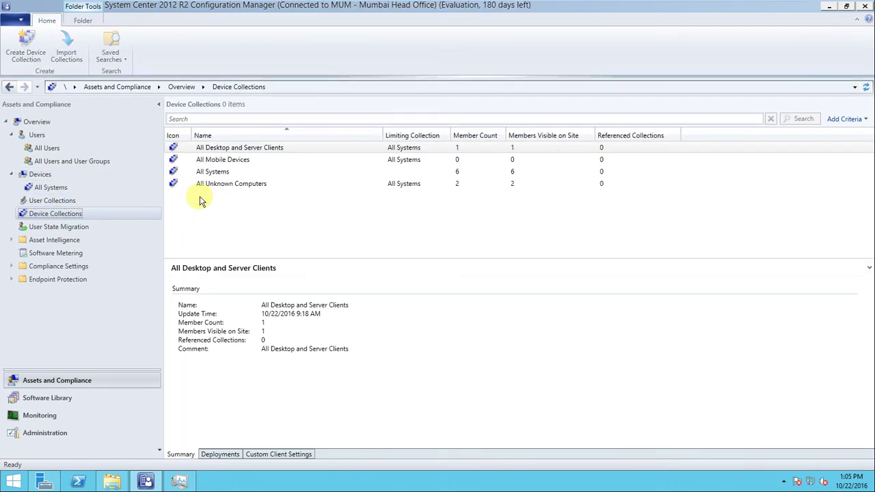
{"action": "left_click", "coordinate": [216, 173]}
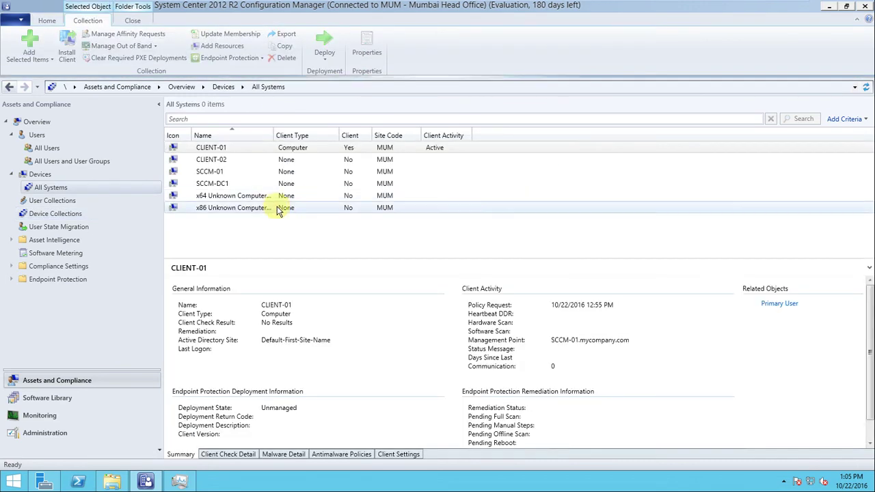
{"action": "left_click", "coordinate": [247, 149]}
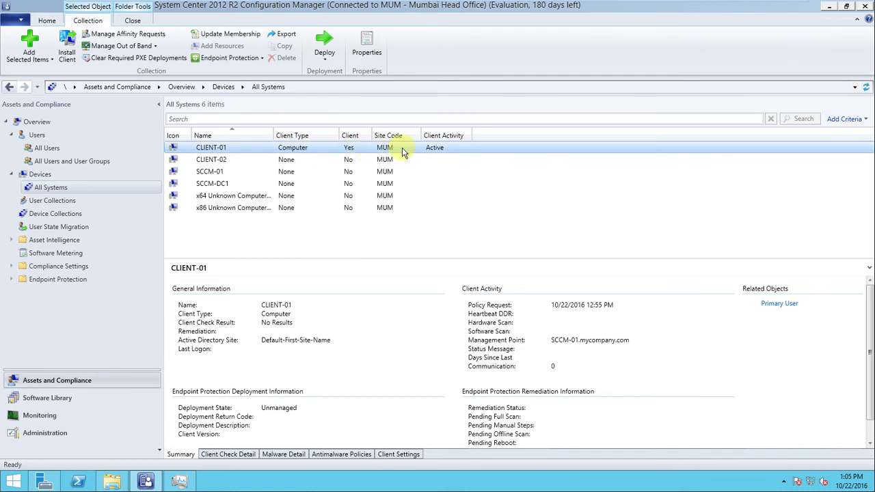
{"action": "left_click", "coordinate": [234, 161]}
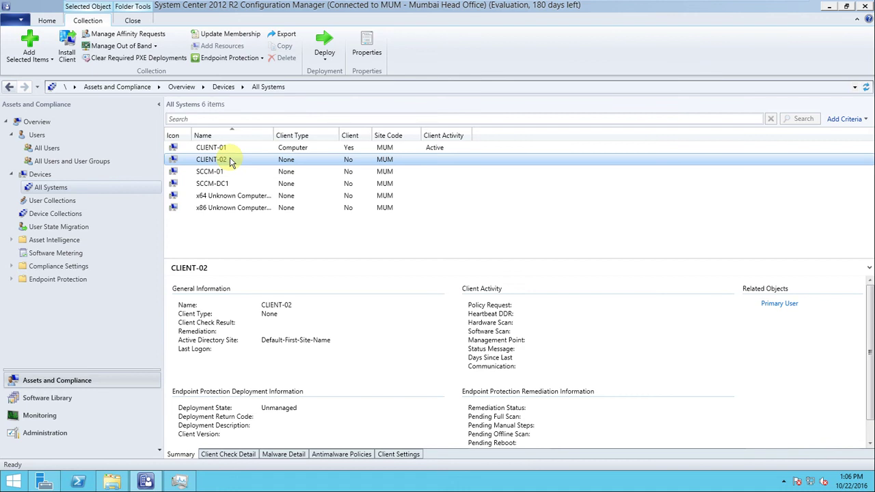
{"action": "left_click", "coordinate": [331, 8]}
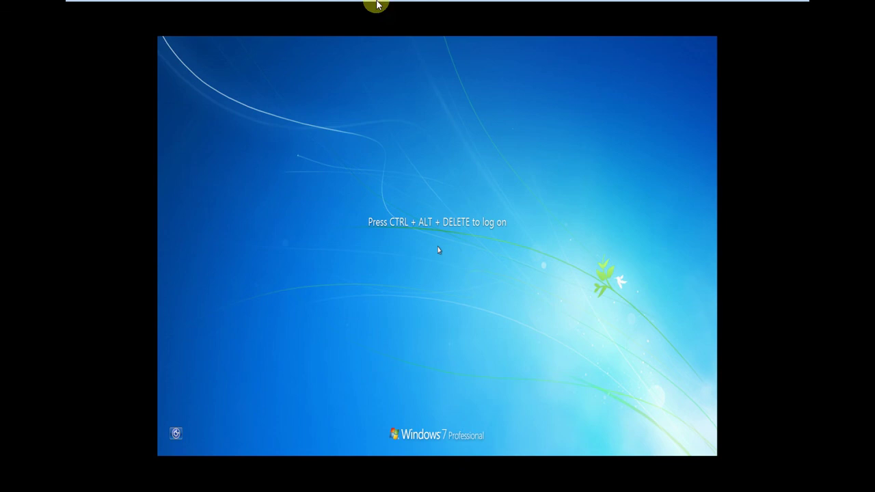
- Sign in to Client-02 with the domain administrator password, then switch to SCCM-01
{"action": "mouse_move", "coordinate": [381, 6]}
{"action": "right_click", "coordinate": [342, 9]}
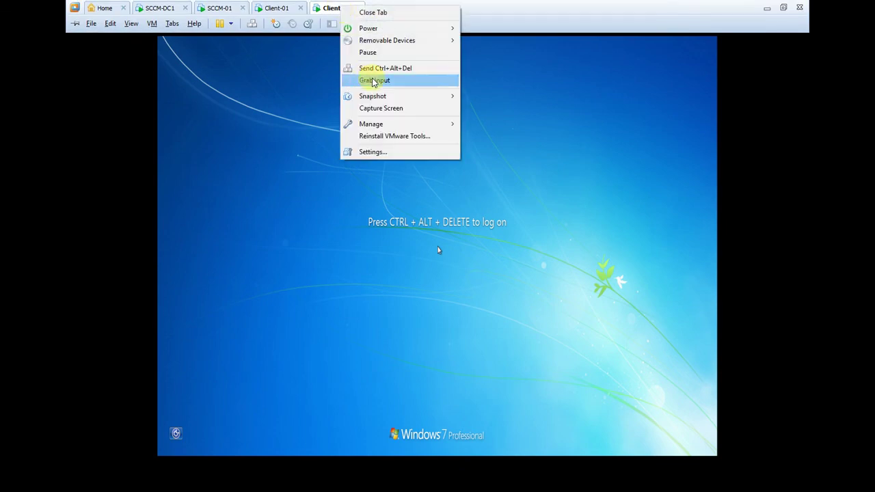
{"action": "left_click", "coordinate": [385, 68]}
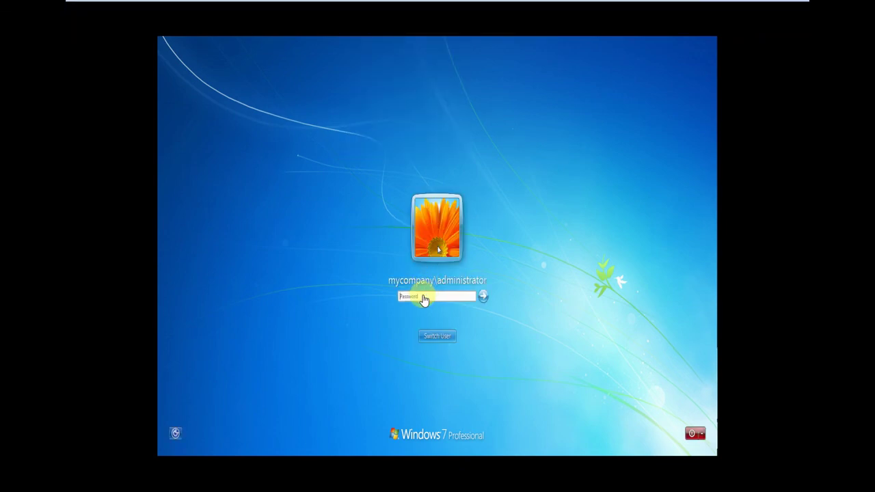
{"action": "left_click", "coordinate": [417, 293]}
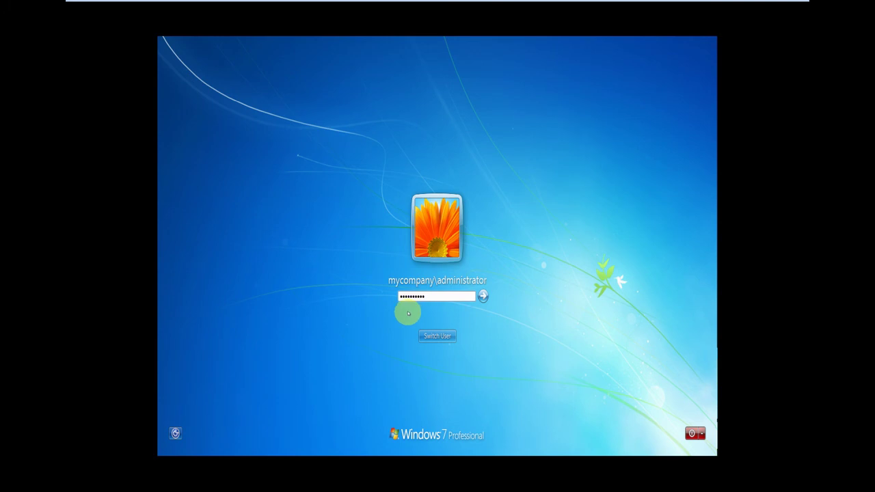
{"action": "key", "text": "Return"}
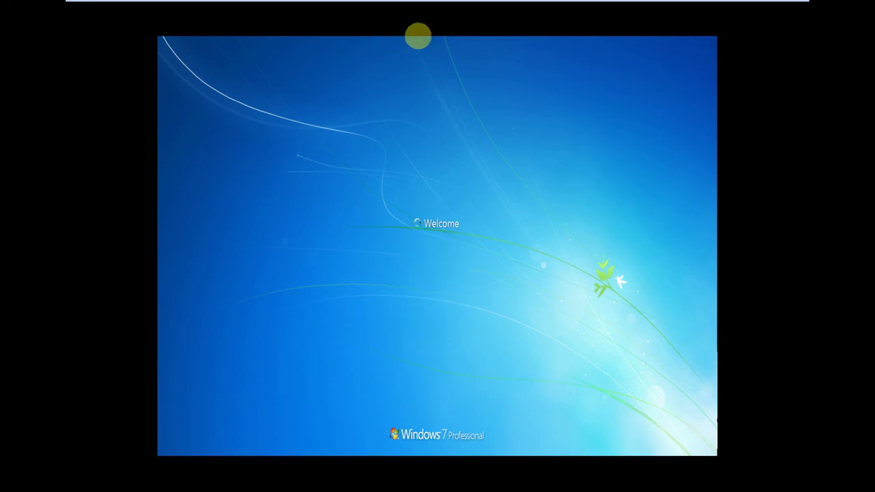
{"action": "mouse_move", "coordinate": [411, 5]}
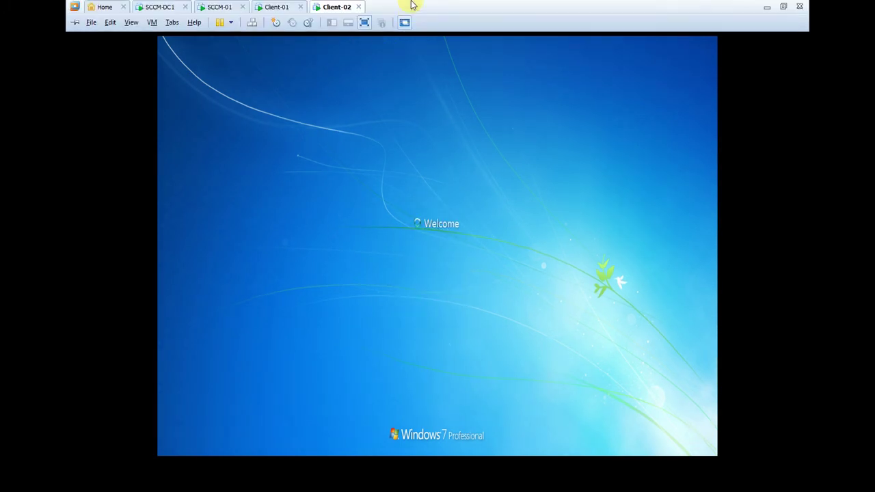
{"action": "left_click", "coordinate": [221, 8]}
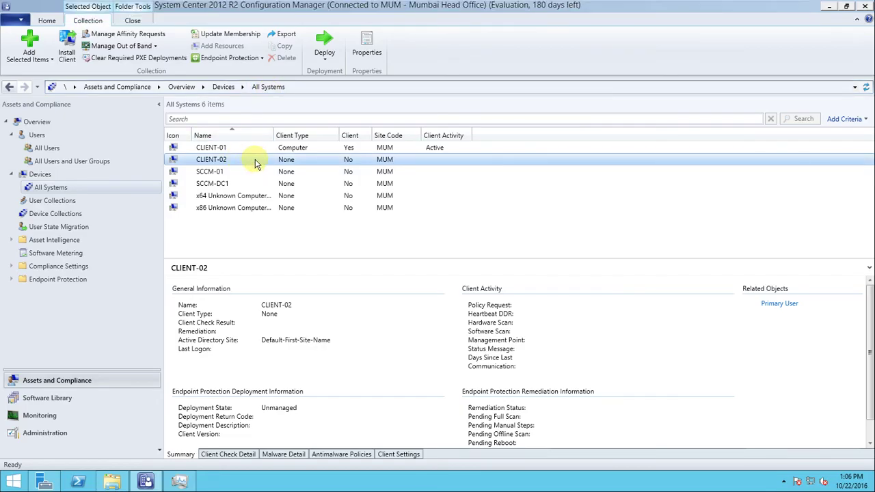
- Choose Install Client from CLIENT-02's context menu in the All Systems list
{"action": "right_click", "coordinate": [255, 164]}
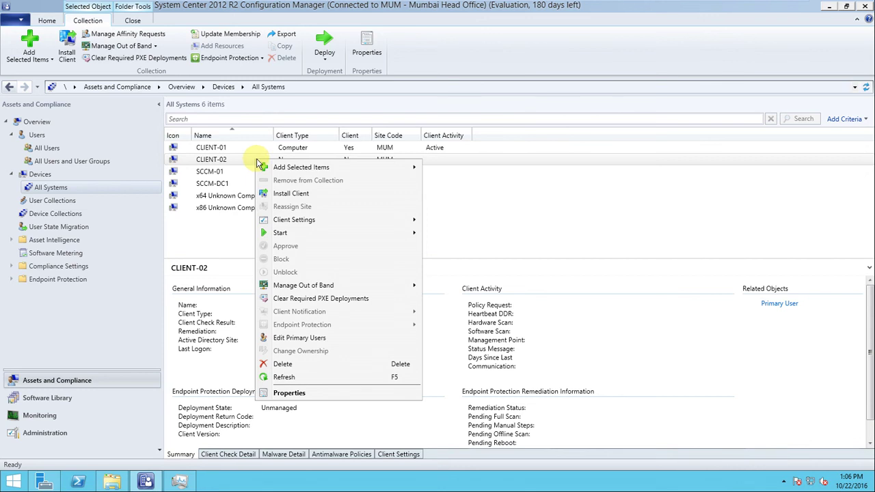
{"action": "mouse_move", "coordinate": [284, 169]}
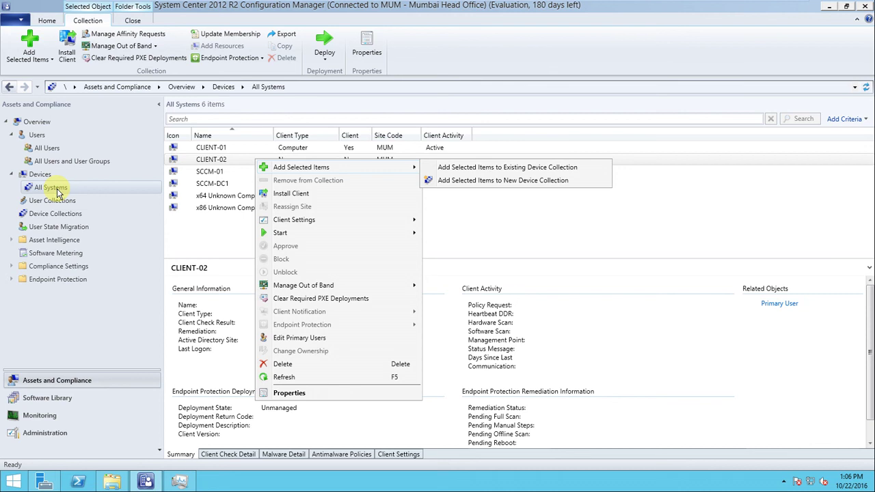
{"action": "left_click", "coordinate": [225, 162]}
{"action": "right_click", "coordinate": [230, 164]}
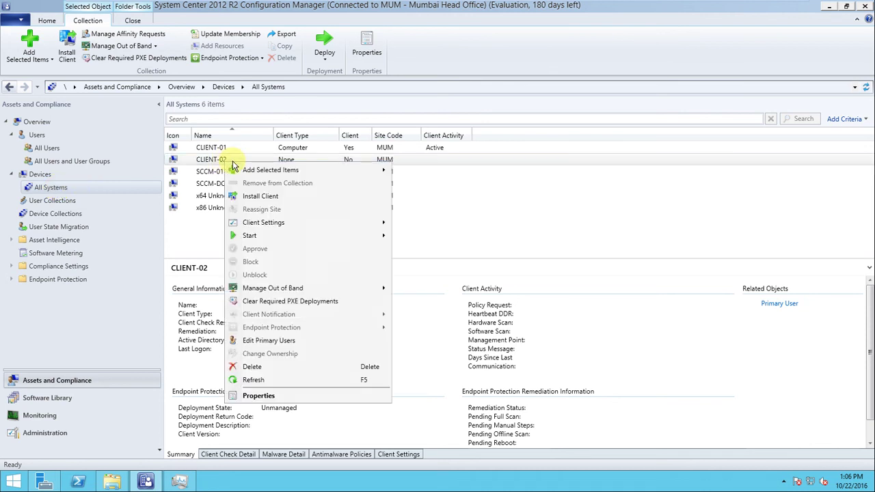
{"action": "mouse_move", "coordinate": [233, 170]}
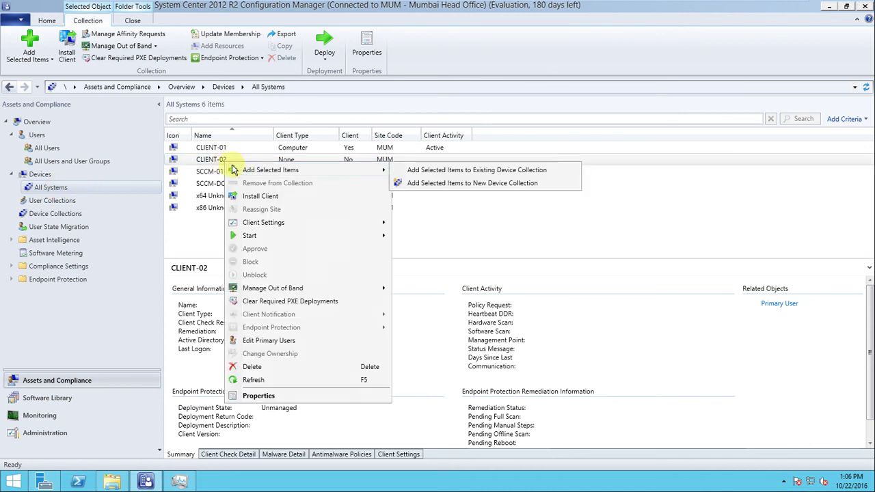
{"action": "left_click", "coordinate": [258, 197]}
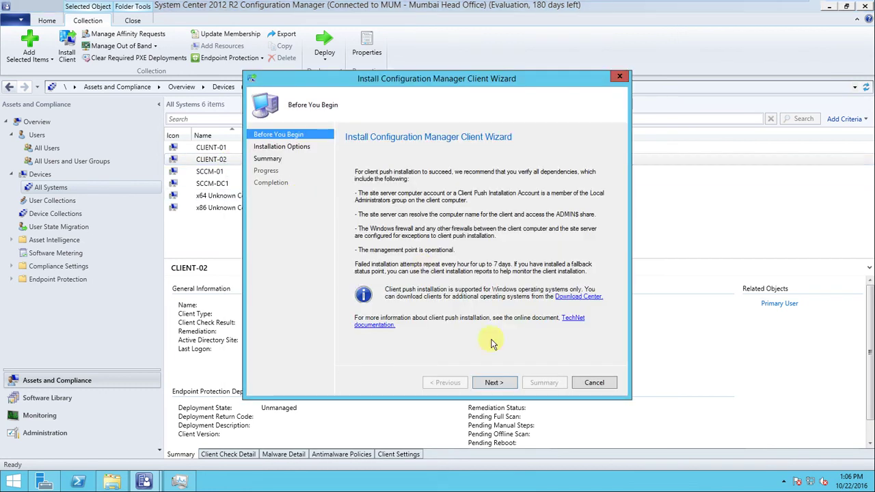
- Push to CLIENT-02 with always install, uninstall existing client, and site MUM-Mumbai Head Office
{"action": "left_click", "coordinate": [502, 384]}
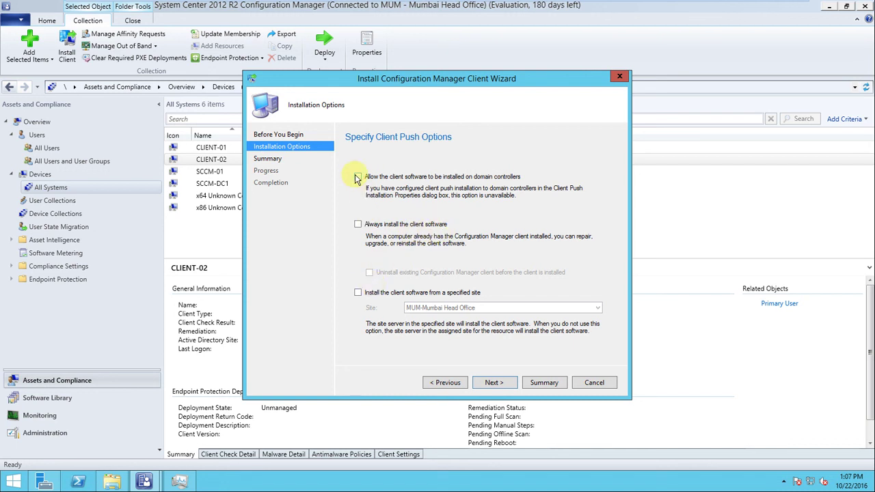
{"action": "left_click", "coordinate": [357, 225]}
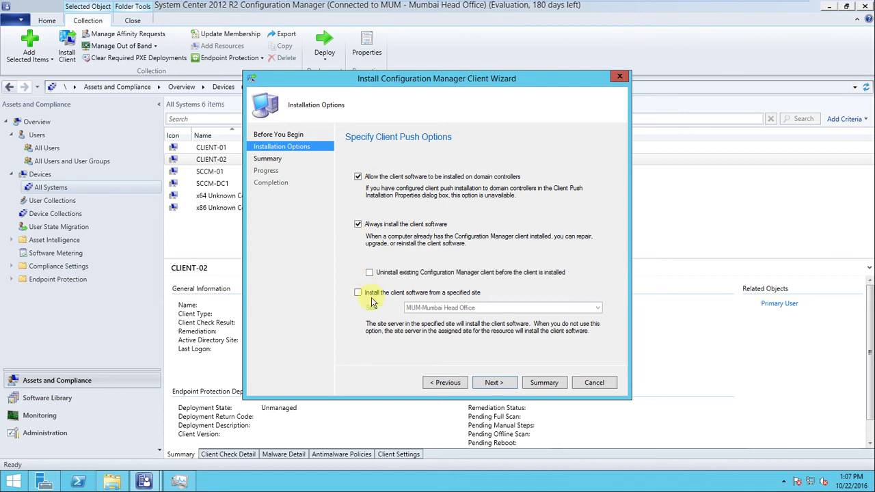
{"action": "left_click", "coordinate": [367, 295]}
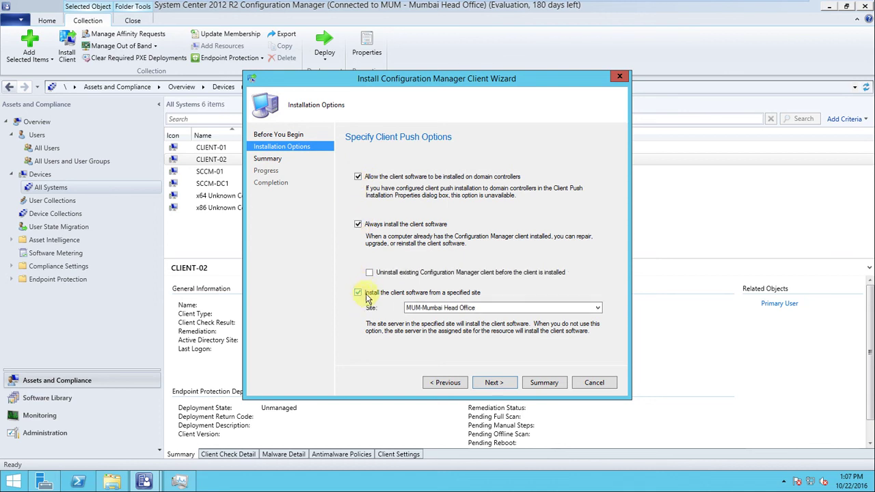
{"action": "left_click", "coordinate": [370, 274]}
{"action": "left_click", "coordinate": [487, 281]}
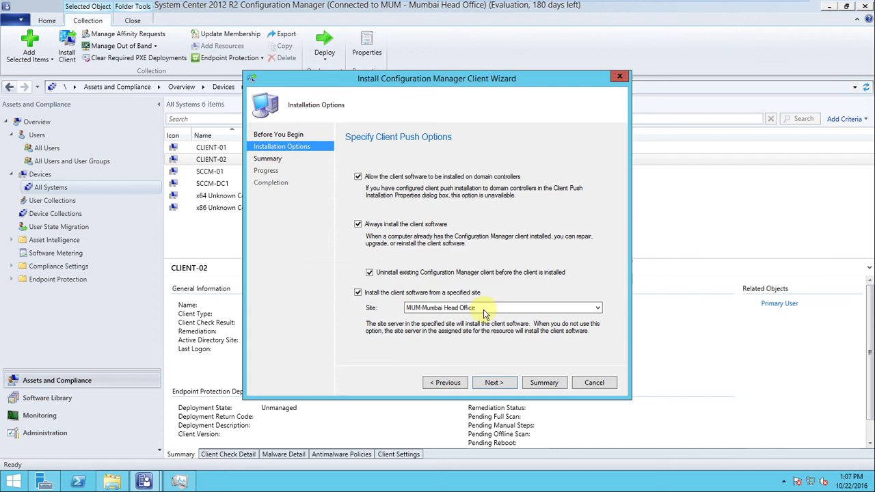
{"action": "left_click", "coordinate": [498, 385]}
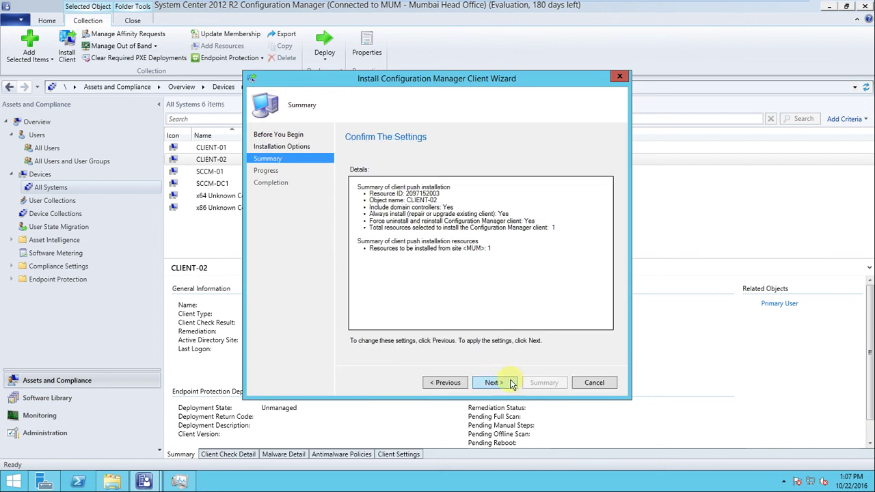
{"action": "left_click", "coordinate": [507, 383]}
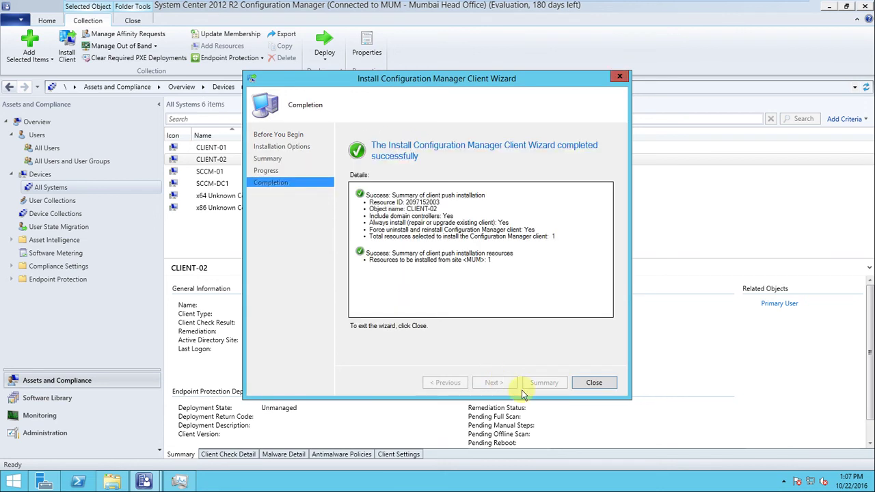
- Close the finished client push wizard, reopen CLIENT-02's actions, and switch to Client-02
{"action": "left_click", "coordinate": [591, 385]}
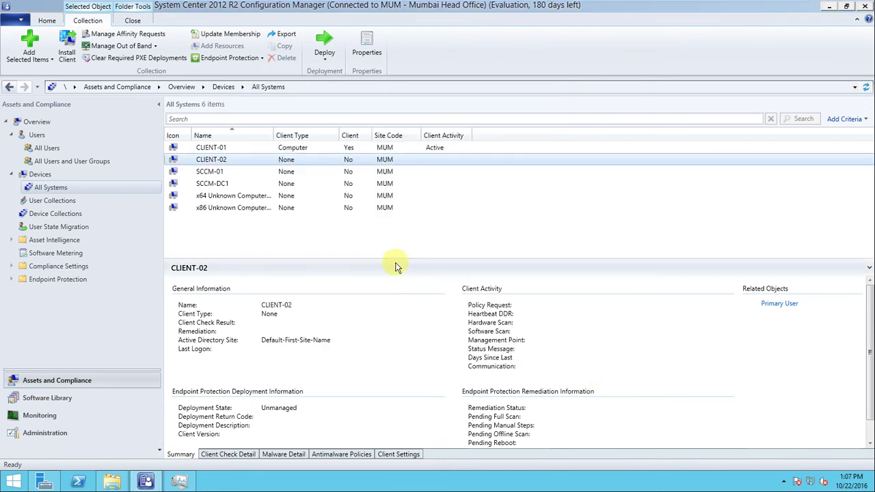
{"action": "right_click", "coordinate": [283, 164]}
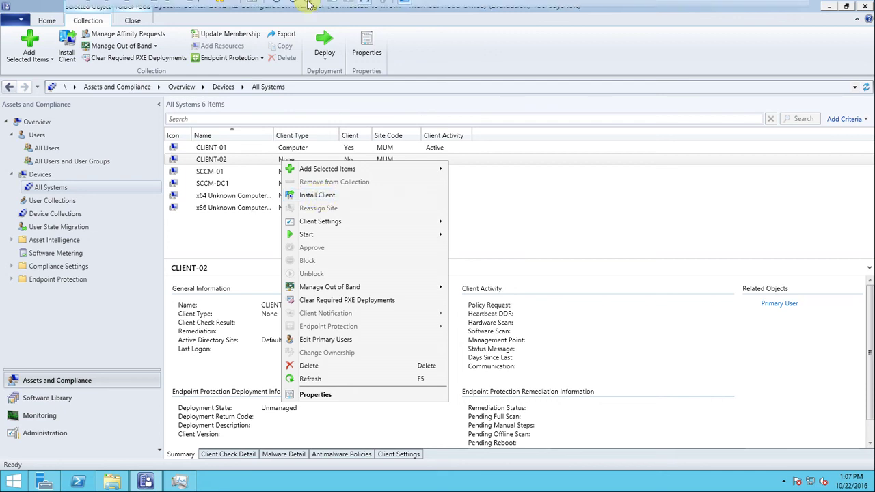
{"action": "left_click", "coordinate": [338, 9]}
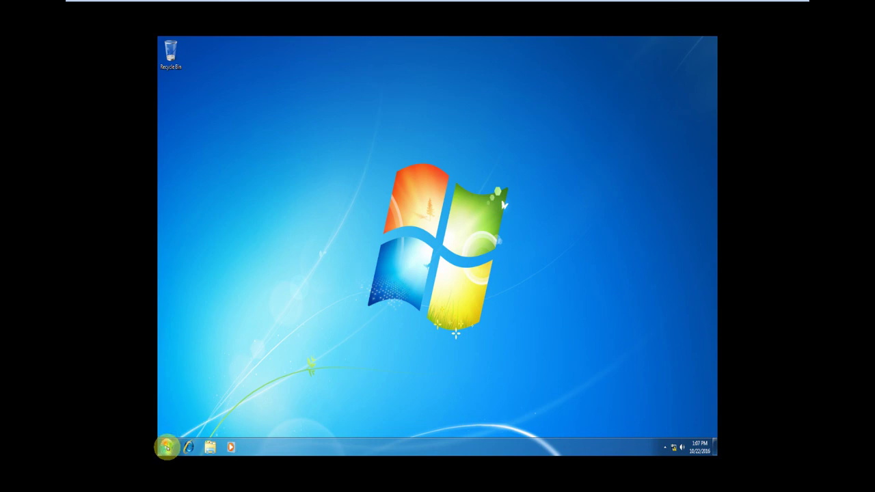
- Open Client-02's Start menu and toggle the VM out of and back into full screen
{"action": "left_click", "coordinate": [167, 447]}
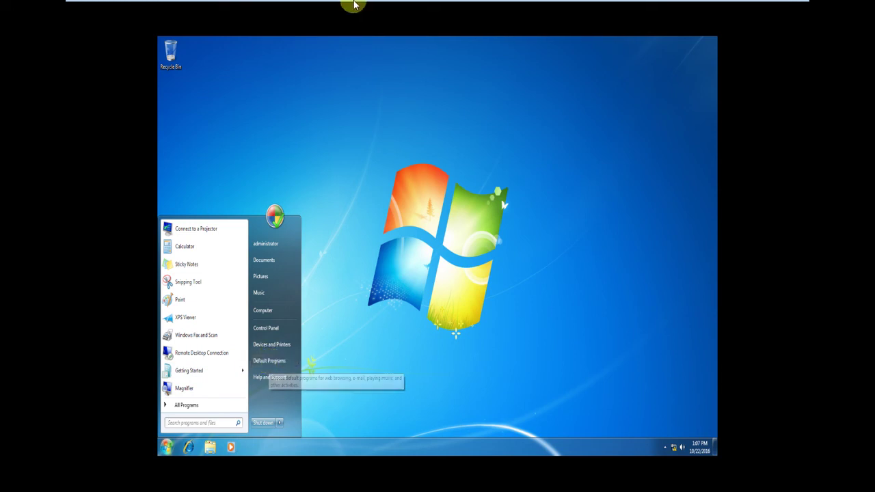
{"action": "mouse_move", "coordinate": [352, 3]}
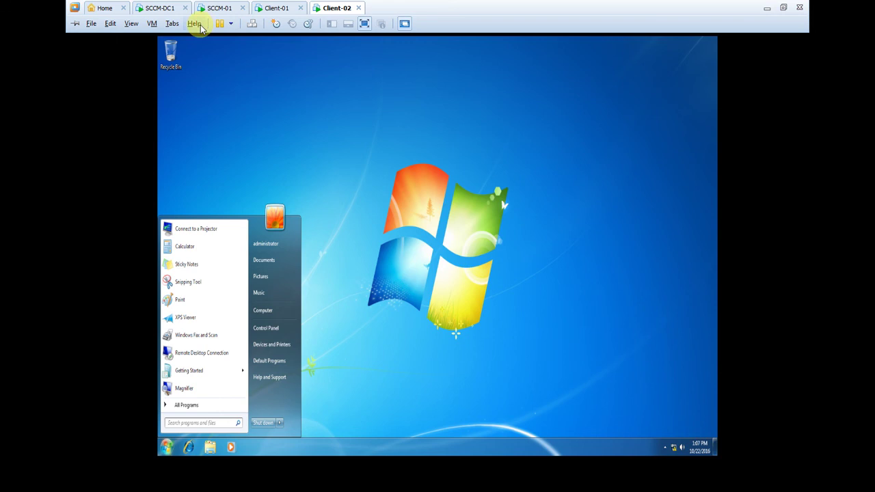
{"action": "left_click", "coordinate": [366, 25]}
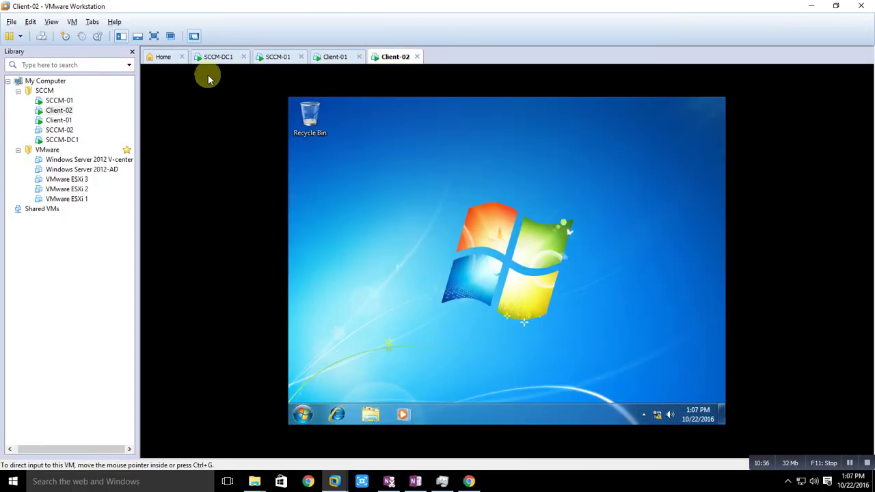
{"action": "left_click", "coordinate": [154, 35]}
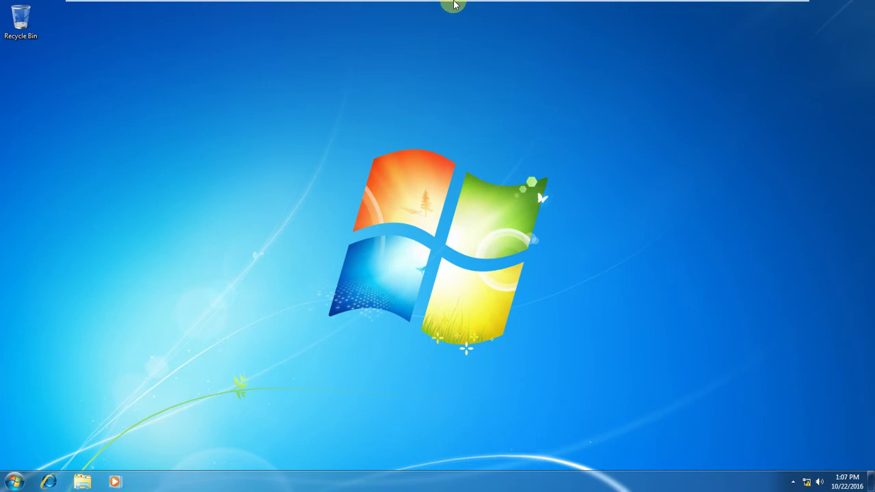
{"action": "mouse_move", "coordinate": [449, 12]}
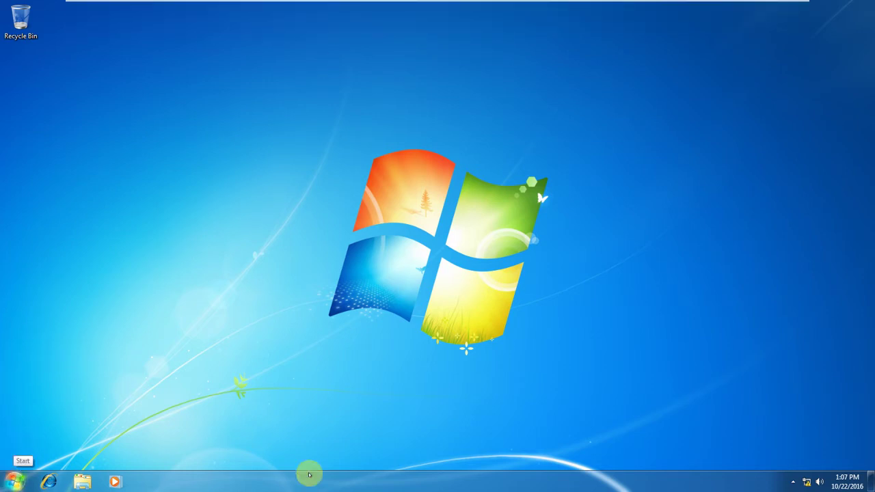
- Start Task Manager on Client-02, show the Processes list, and return to SCCM-01
{"action": "right_click", "coordinate": [419, 482]}
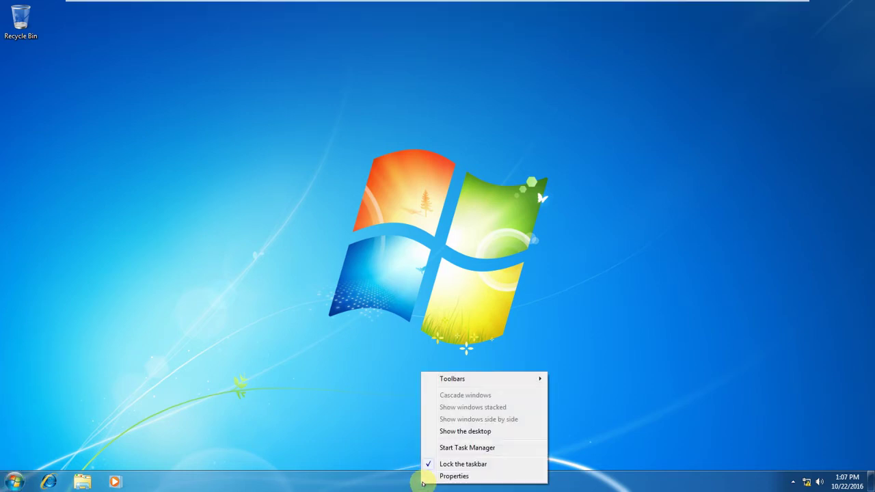
{"action": "left_click", "coordinate": [488, 451]}
{"action": "left_click_drag", "start_coordinate": [118, 14], "coordinate": [619, 174]}
{"action": "left_click", "coordinate": [569, 201]}
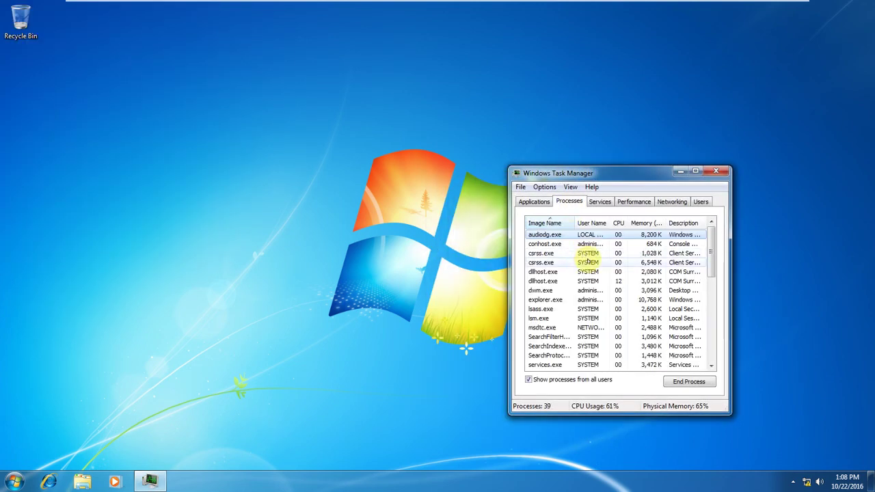
{"action": "left_click", "coordinate": [590, 262]}
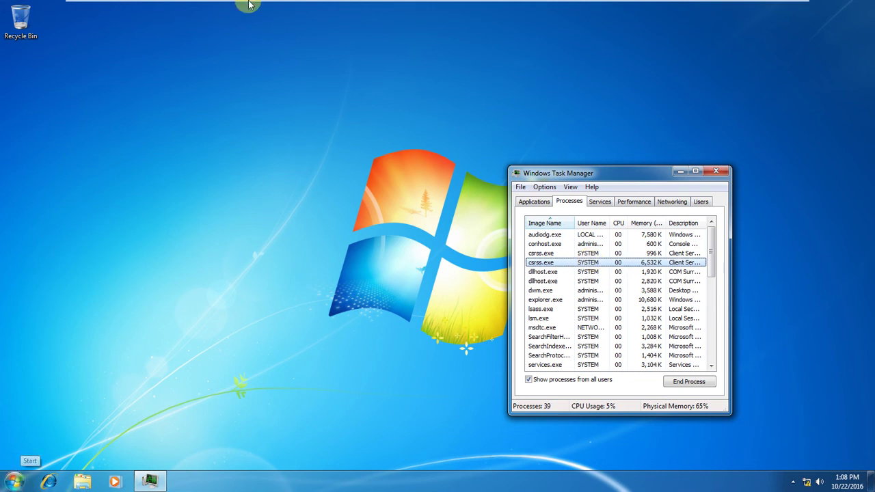
{"action": "mouse_move", "coordinate": [252, 6]}
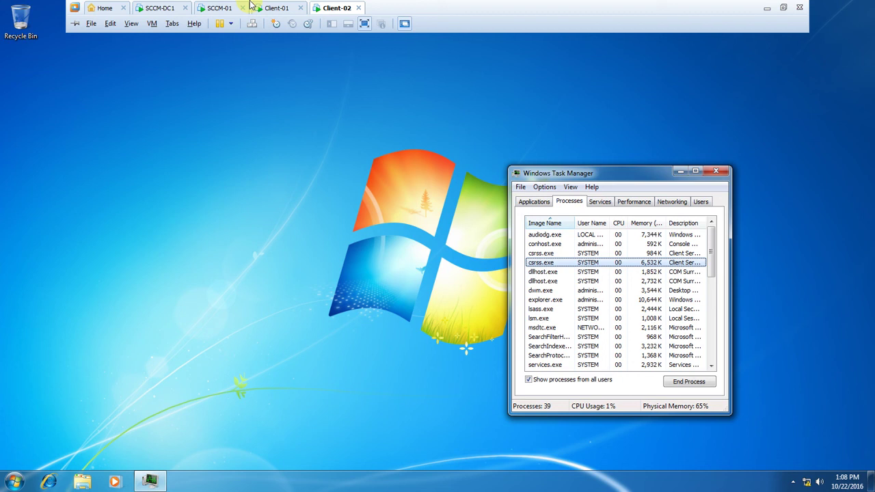
{"action": "left_click", "coordinate": [215, 10]}
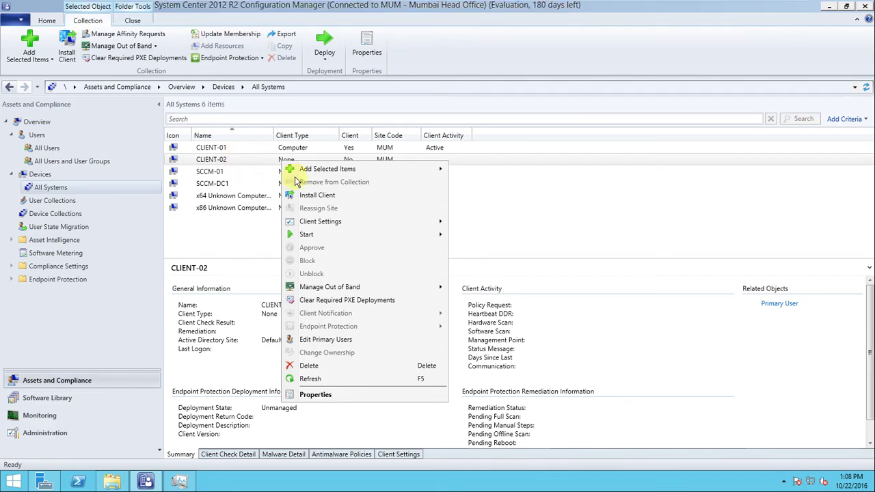
- Refresh the All Systems list with CLIENT-02 selected
{"action": "left_click", "coordinate": [312, 378]}
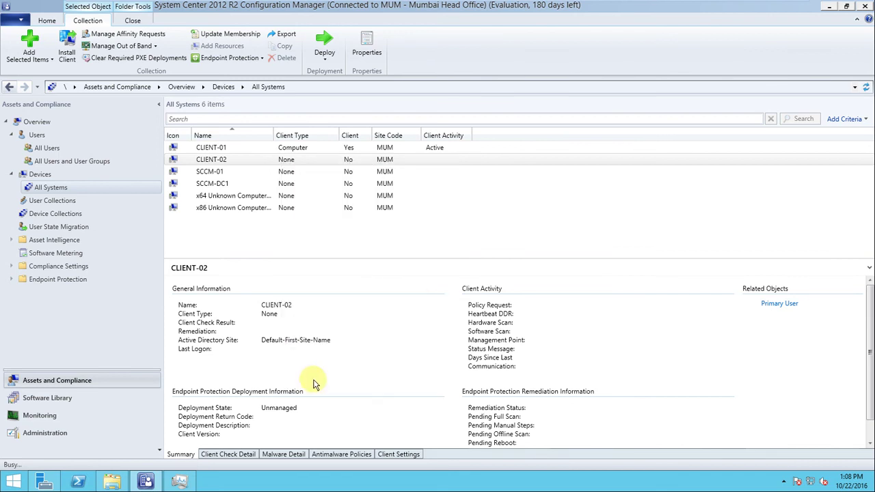
{"action": "left_click", "coordinate": [301, 160]}
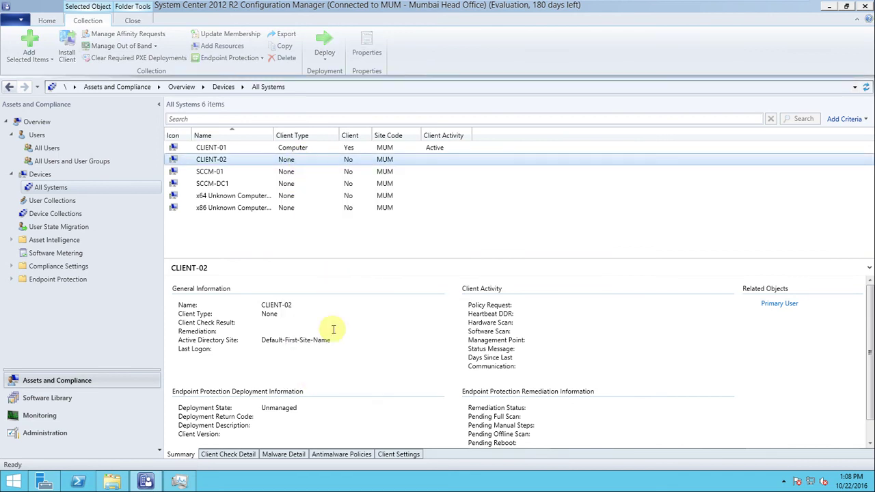
{"action": "right_click", "coordinate": [295, 159]}
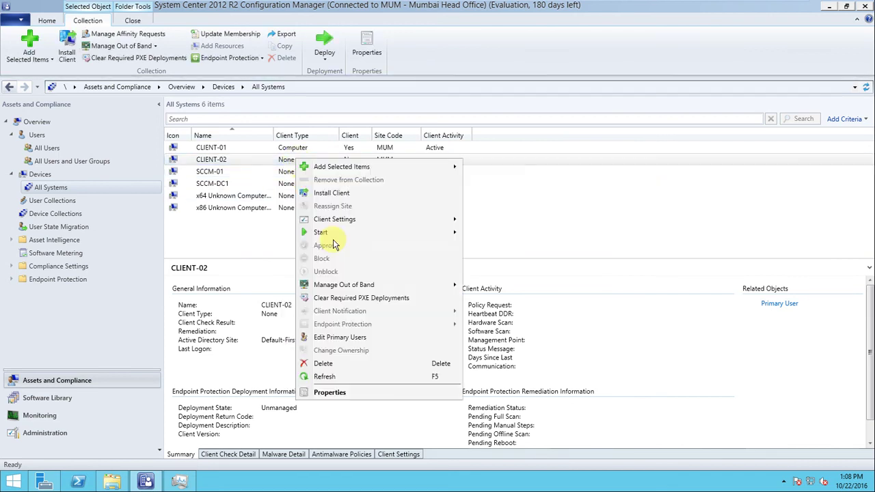
{"action": "left_click", "coordinate": [323, 377]}
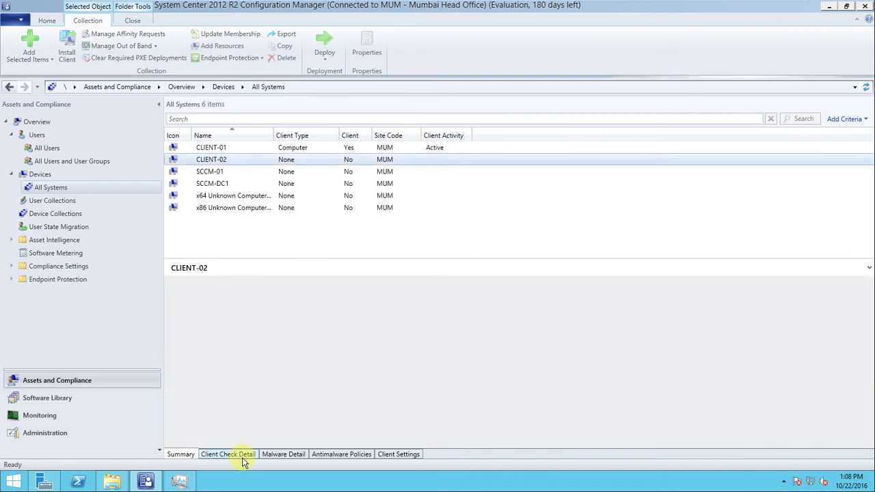
- Review CLIENT-02's Client Check Detail and Client Settings tabs, showing Default Client Settings at priority 10000
{"action": "left_click", "coordinate": [240, 456]}
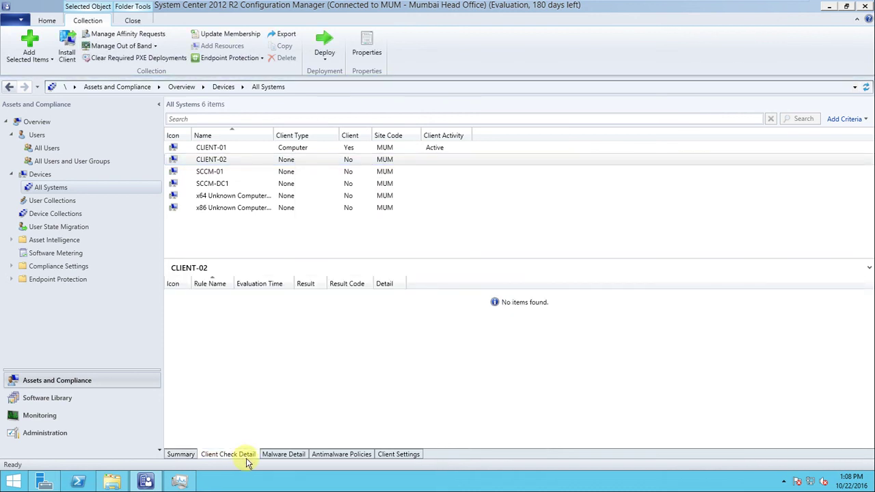
{"action": "left_click", "coordinate": [402, 457]}
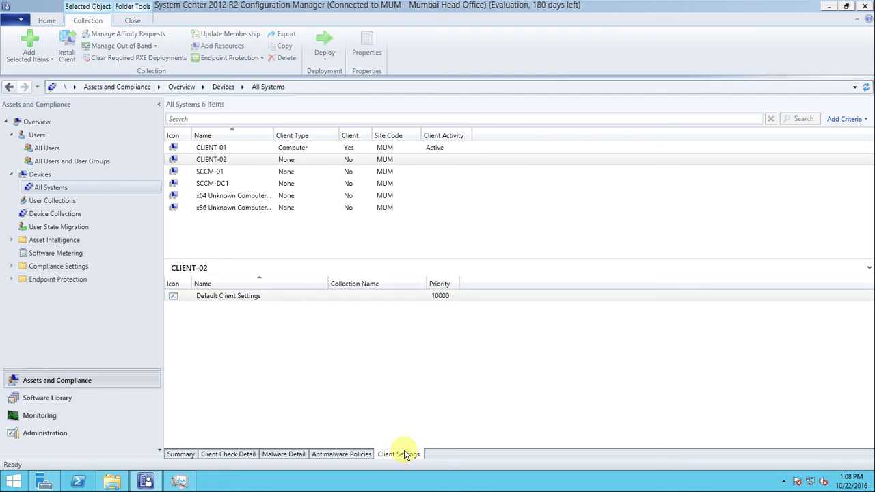
{"action": "left_click", "coordinate": [440, 299]}
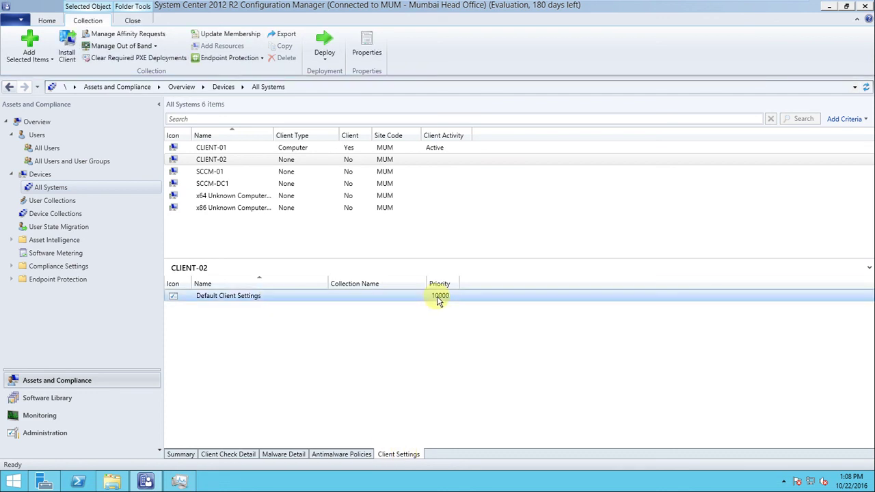
{"action": "left_click", "coordinate": [184, 455]}
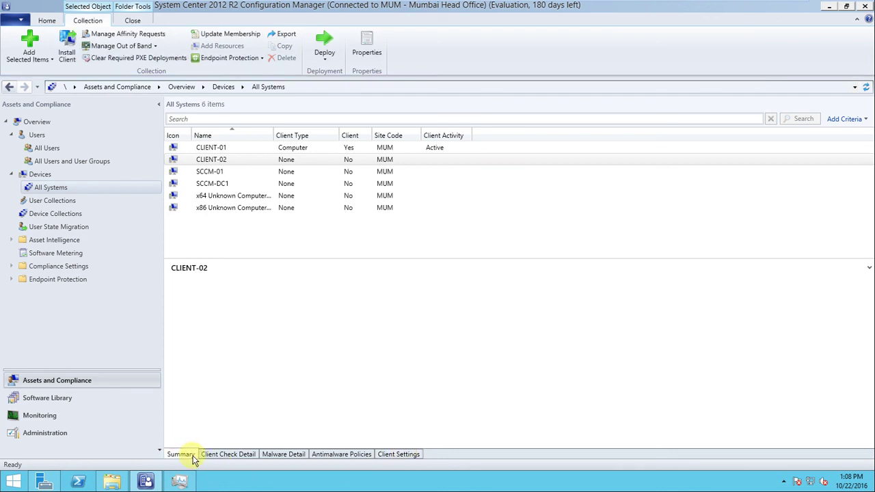
- Refresh CLIENT-02 again, still without a client, and switch to Client-02
{"action": "scroll", "coordinate": [560, 379], "scroll_direction": "down", "scroll_amount": 1}
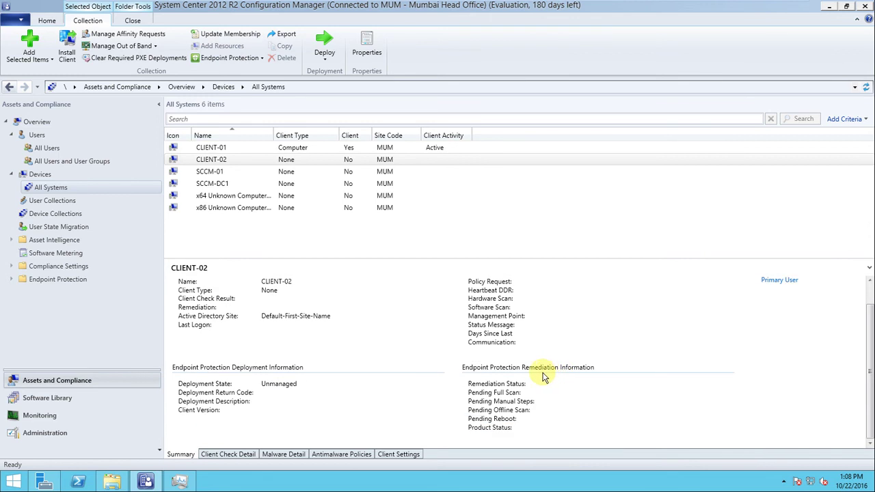
{"action": "left_click", "coordinate": [310, 162]}
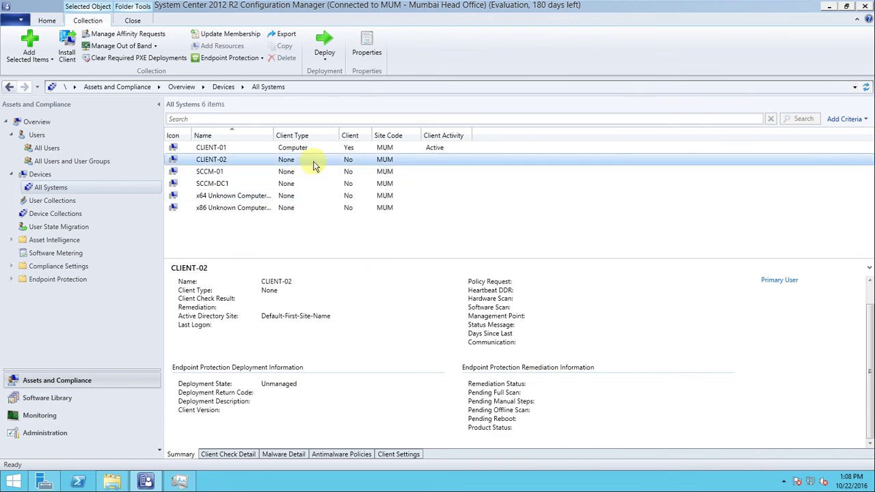
{"action": "right_click", "coordinate": [314, 164]}
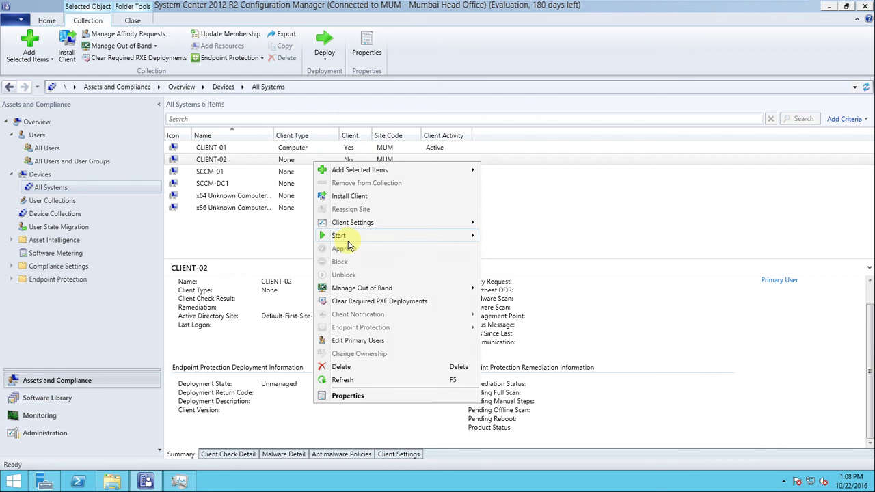
{"action": "mouse_move", "coordinate": [349, 241]}
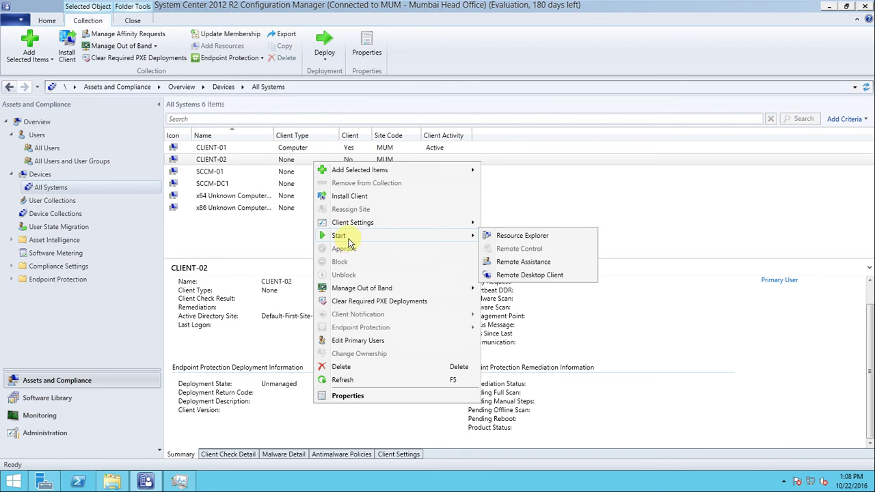
{"action": "left_click", "coordinate": [350, 381]}
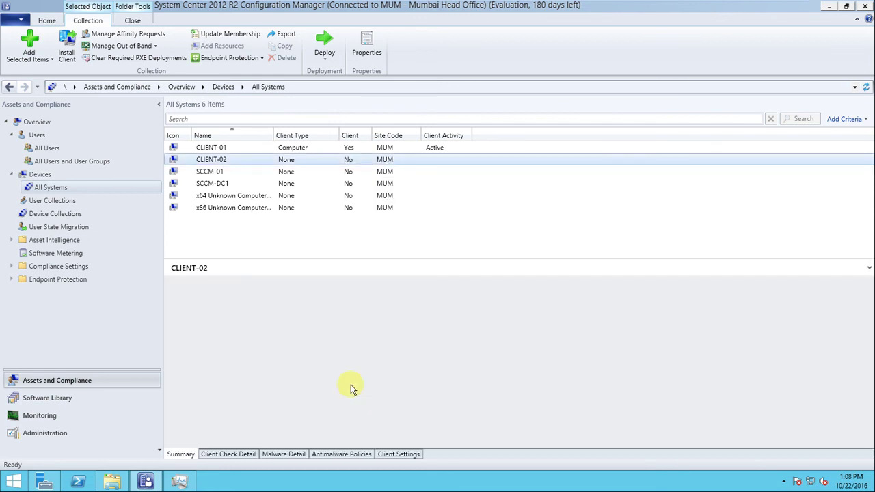
{"action": "mouse_move", "coordinate": [298, 5]}
{"action": "left_click", "coordinate": [336, 7]}
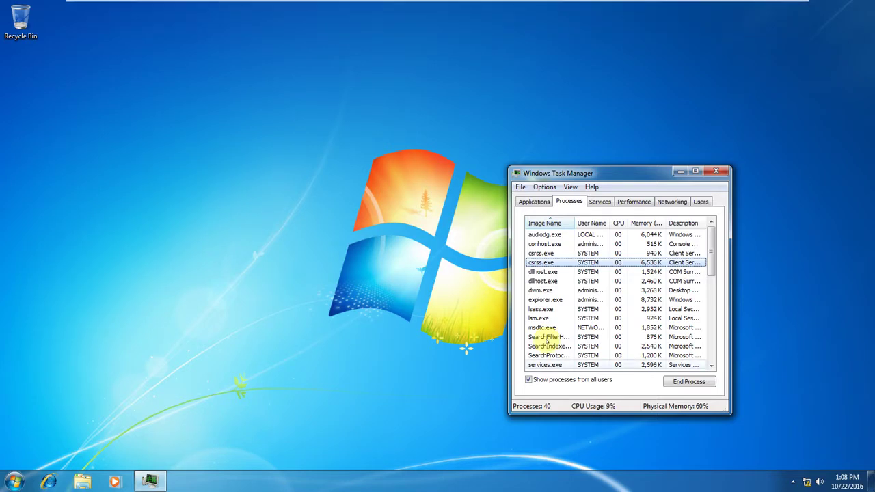
- Select processes in Task Manager, exit full screen, and flip between SCCM-01 and Client-02
{"action": "left_click", "coordinate": [546, 292]}
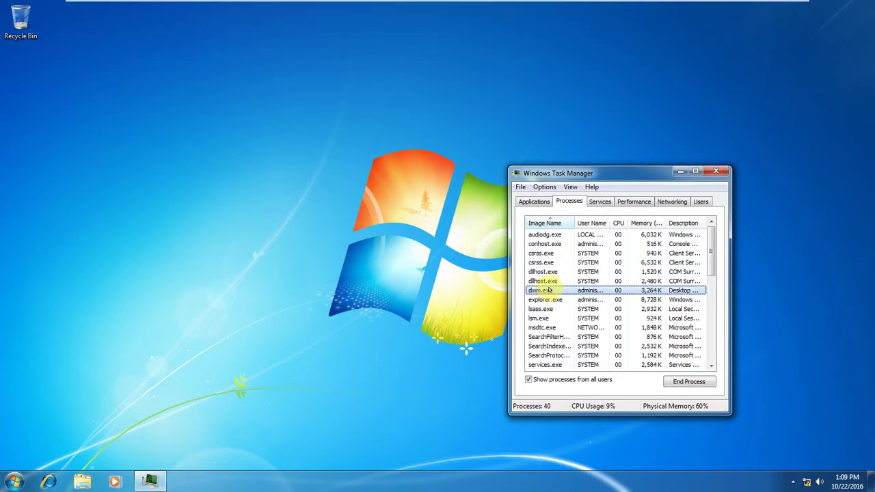
{"action": "key", "text": "Up"}
{"action": "key", "text": "Up"}
{"action": "key", "text": "Up"}
{"action": "key", "text": "Up"}
{"action": "key", "text": "Up"}
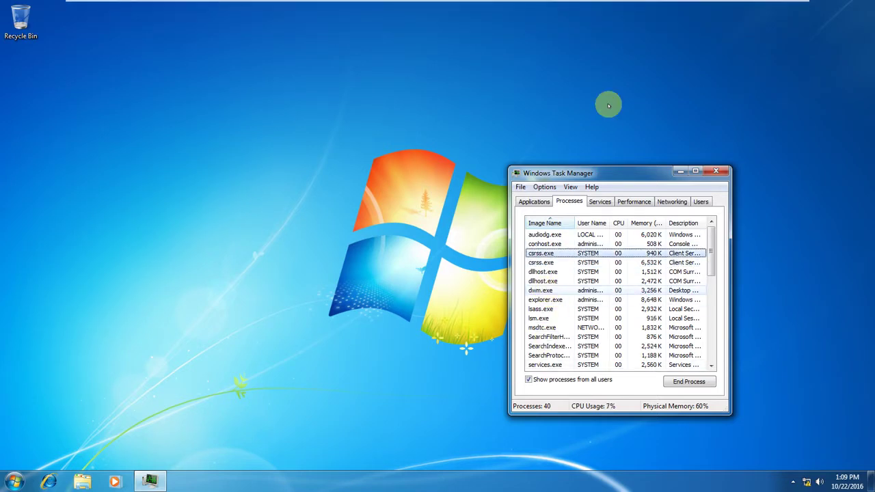
{"action": "mouse_move", "coordinate": [645, 3]}
{"action": "left_click", "coordinate": [785, 8]}
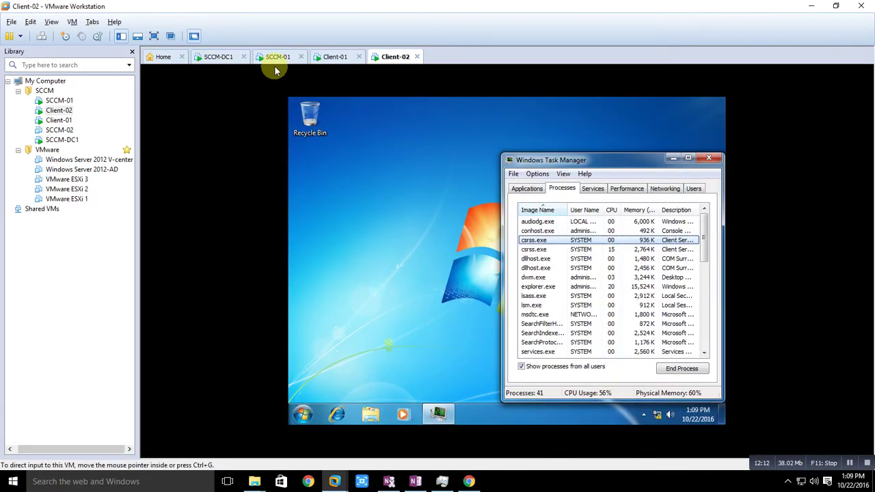
{"action": "left_click", "coordinate": [278, 62]}
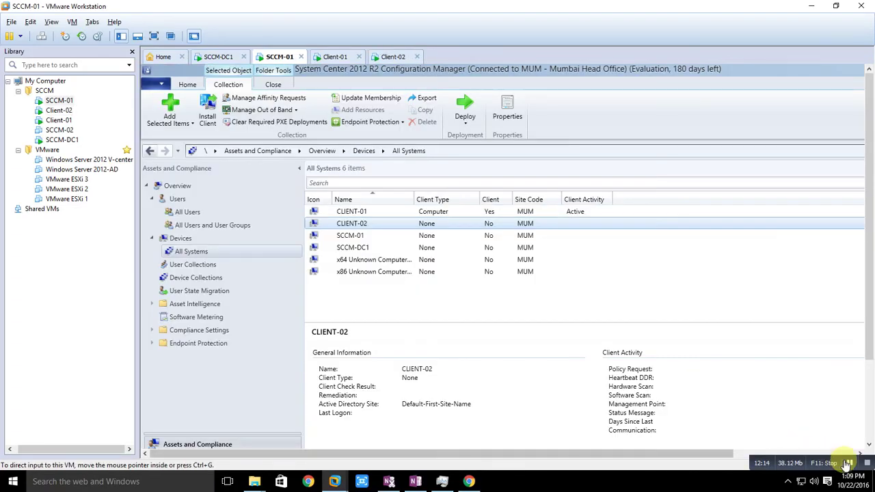
{"action": "key", "text": "ctrl+Tab"}
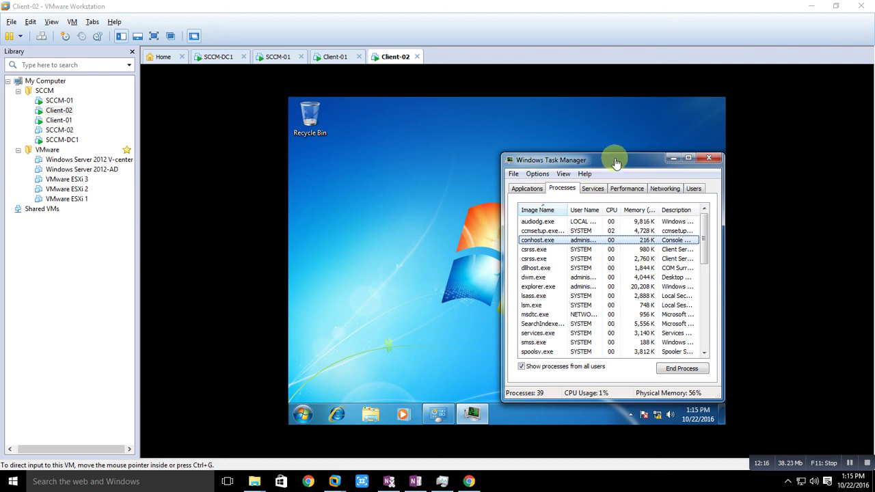
{"action": "left_click", "coordinate": [537, 127]}
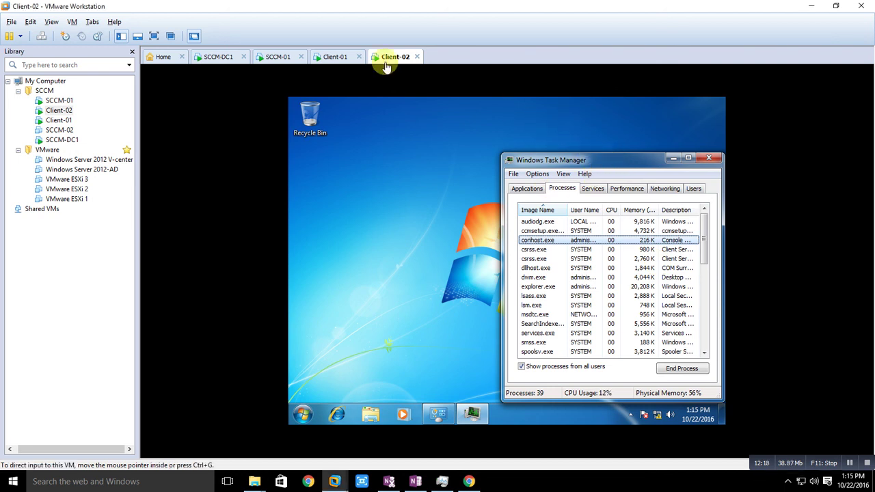
- Restore and maximize the VMware window, open and close Computer, and enter Unity mode
{"action": "left_click", "coordinate": [835, 6]}
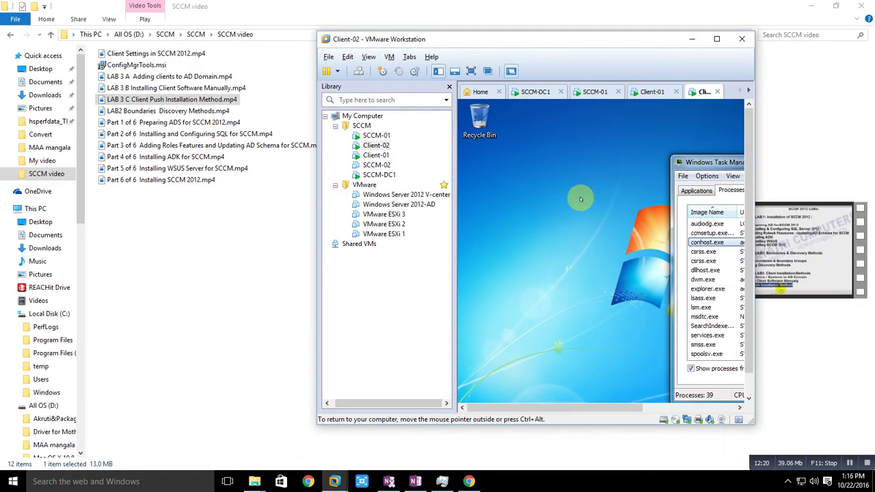
{"action": "left_click", "coordinate": [717, 37]}
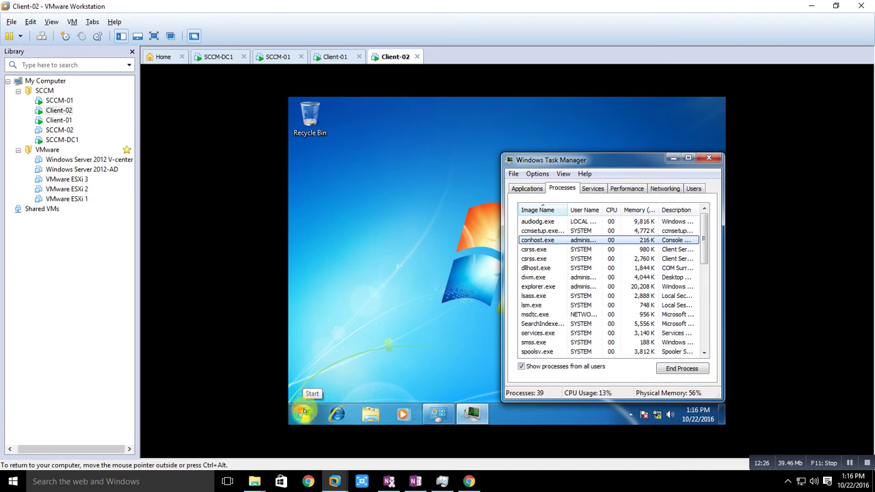
{"action": "left_click", "coordinate": [303, 411]}
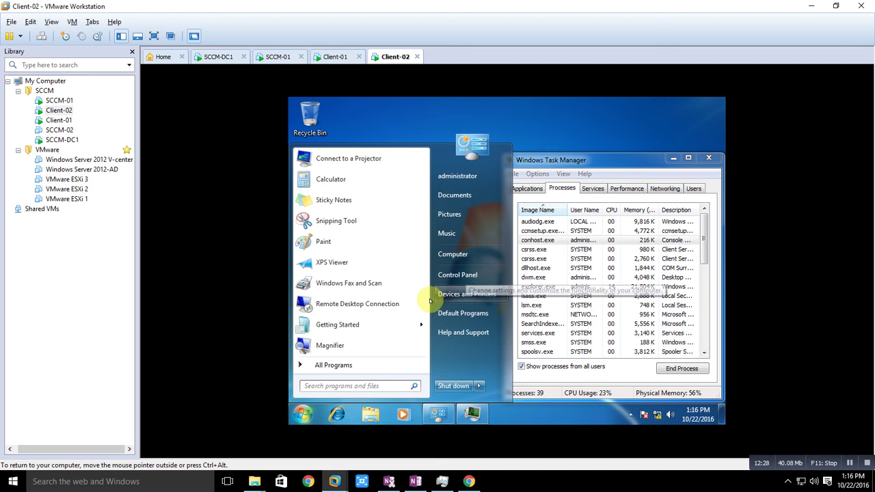
{"action": "left_click", "coordinate": [464, 254]}
{"action": "left_click", "coordinate": [711, 100]}
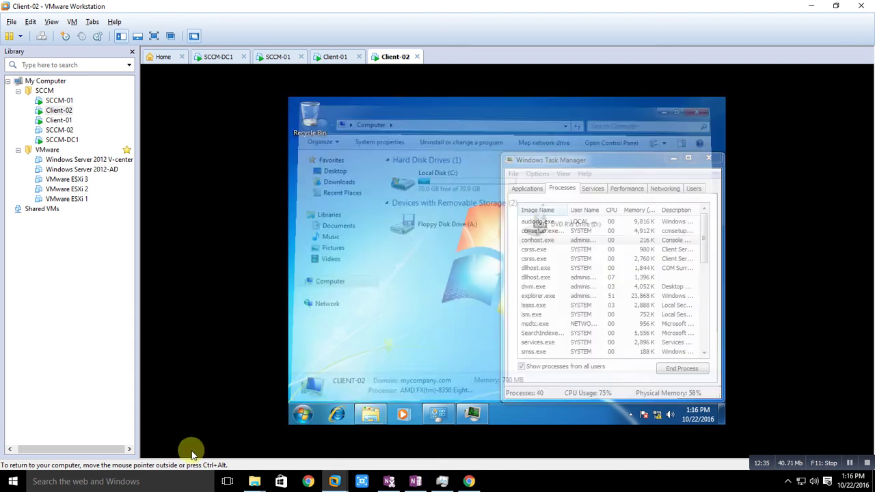
{"action": "left_click", "coordinate": [294, 416]}
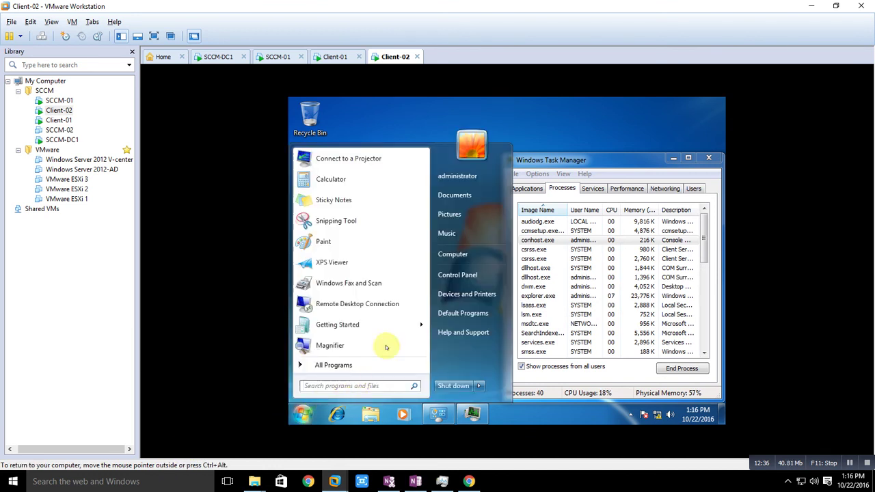
{"action": "left_click", "coordinate": [170, 37]}
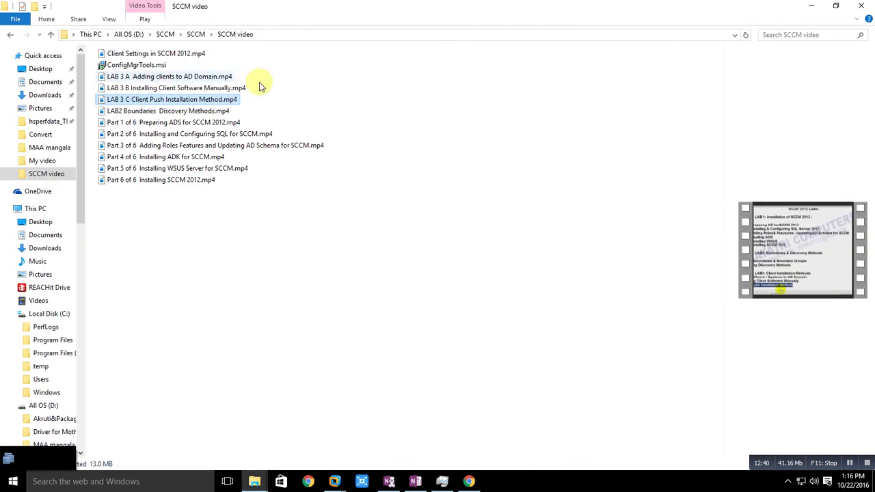
- Bring up Client-02, exit Unity mode, hide the Library sidebar and show it full screen
{"action": "left_click", "coordinate": [334, 481]}
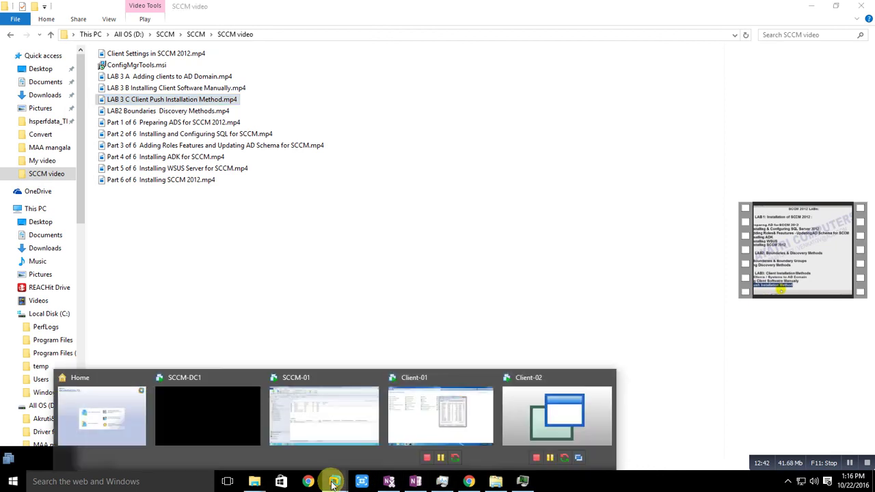
{"action": "left_click", "coordinate": [547, 413]}
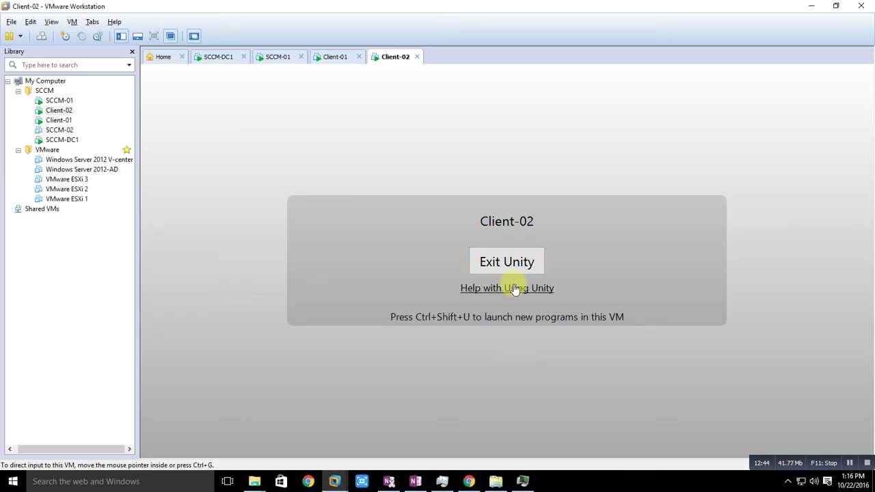
{"action": "left_click", "coordinate": [514, 260]}
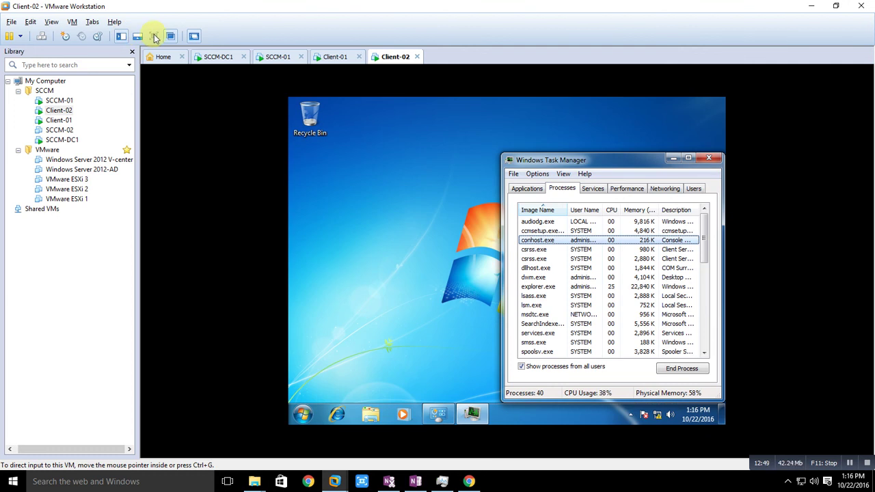
{"action": "left_click", "coordinate": [122, 36]}
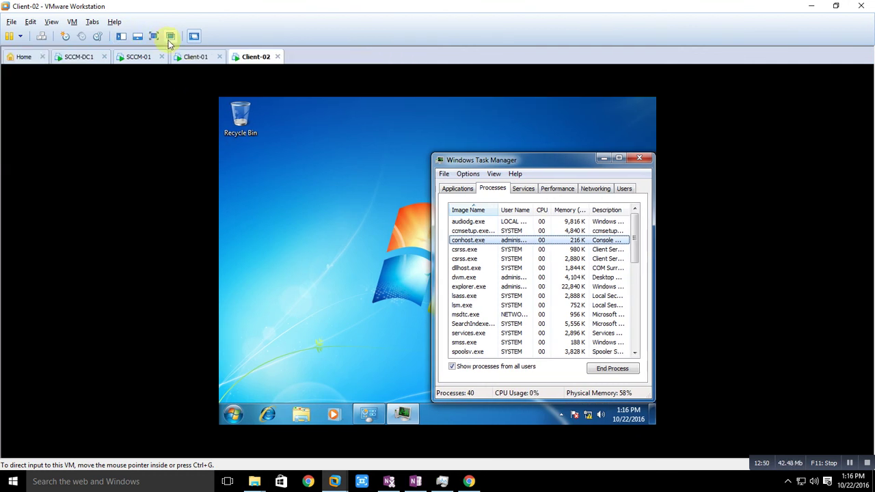
{"action": "left_click", "coordinate": [159, 39]}
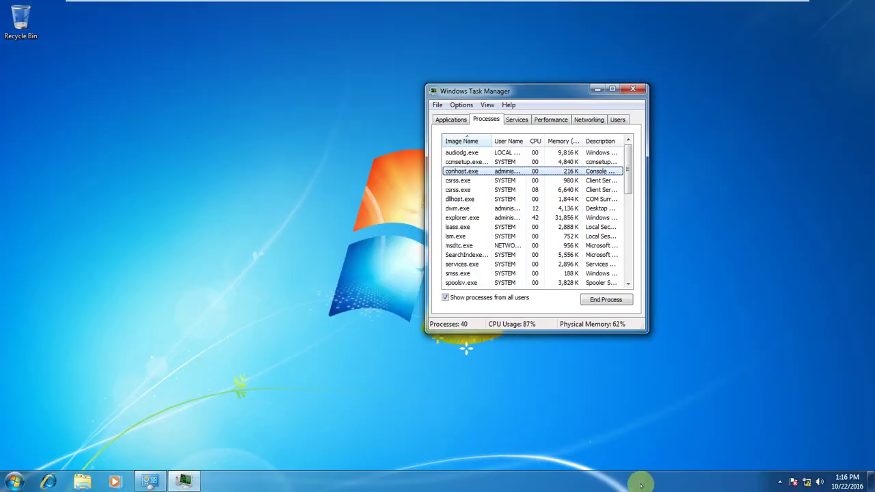
{"action": "left_click", "coordinate": [13, 479]}
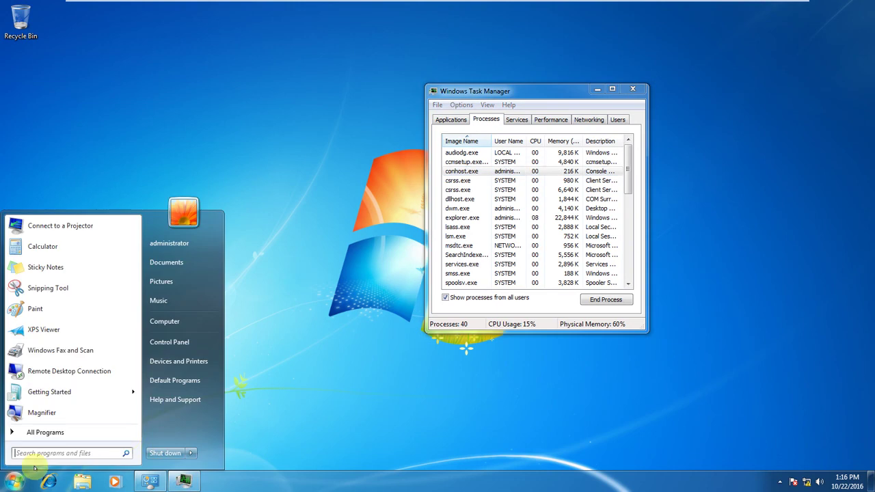
- Open Control Panel through Run and list all items as small icons
{"action": "key", "text": "super+r"}
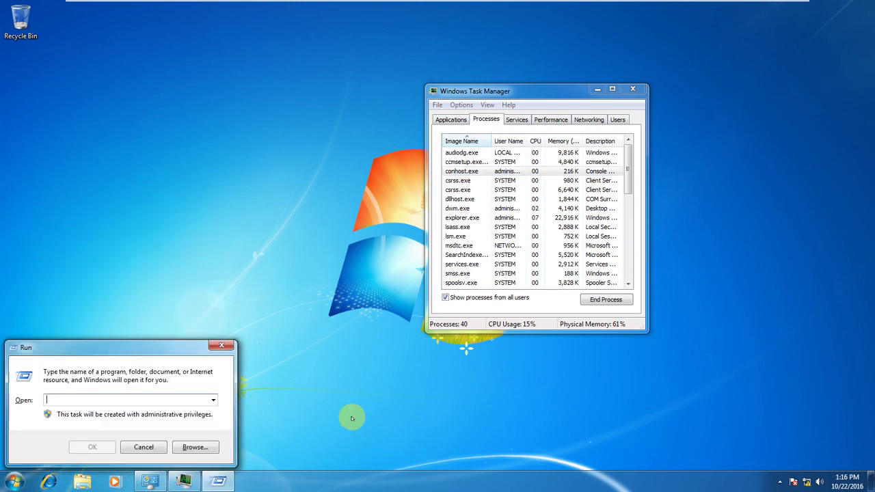
{"action": "type", "text": "co"}
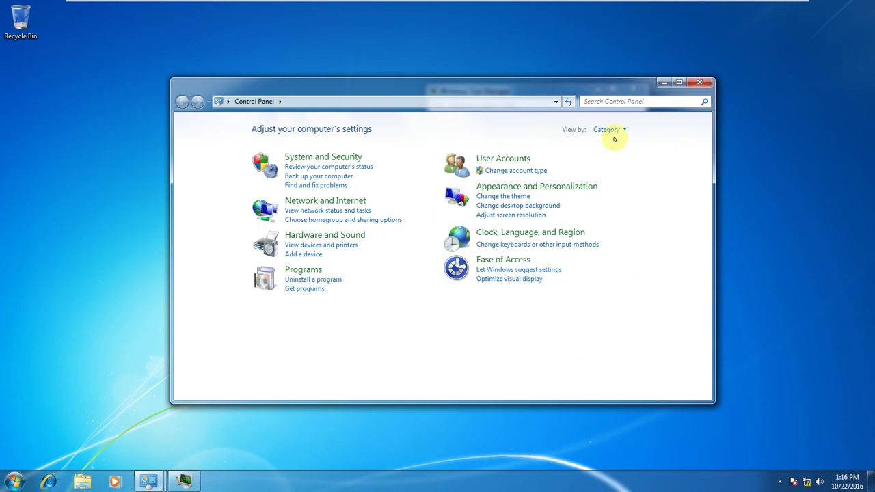
{"action": "left_click", "coordinate": [614, 138]}
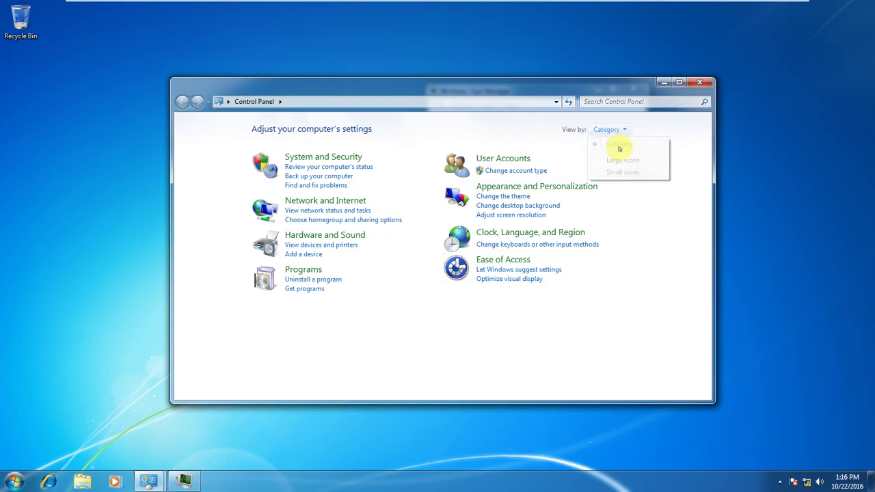
{"action": "left_click", "coordinate": [619, 171]}
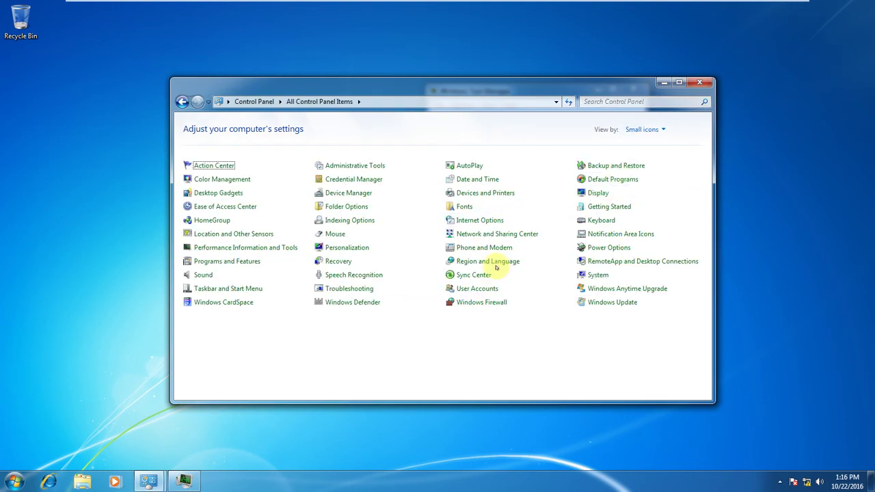
- Arrange Control Panel on the left with Task Manager beside it on the right
{"action": "left_click_drag", "start_coordinate": [494, 82], "coordinate": [374, 83]}
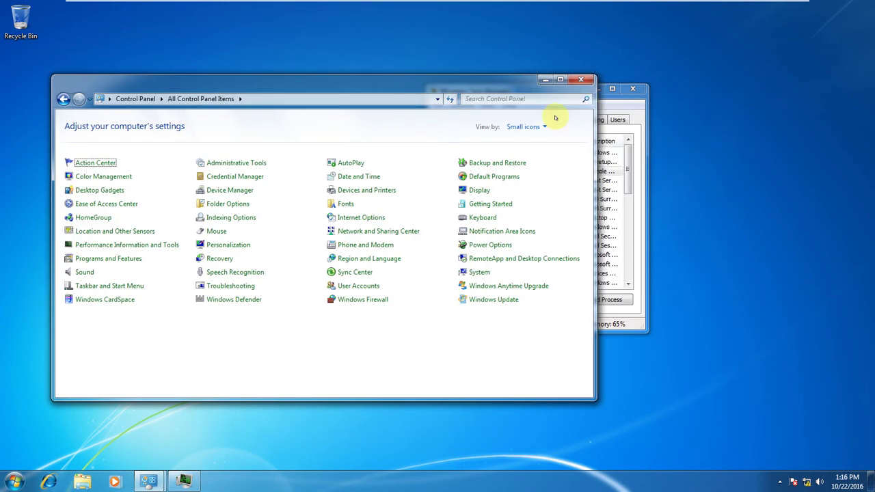
{"action": "left_click", "coordinate": [605, 91]}
{"action": "left_click_drag", "start_coordinate": [540, 87], "coordinate": [670, 103]}
- On Client-01, open the Configuration Manager Control Panel applet at its Actions tab
{"action": "mouse_move", "coordinate": [409, 6]}
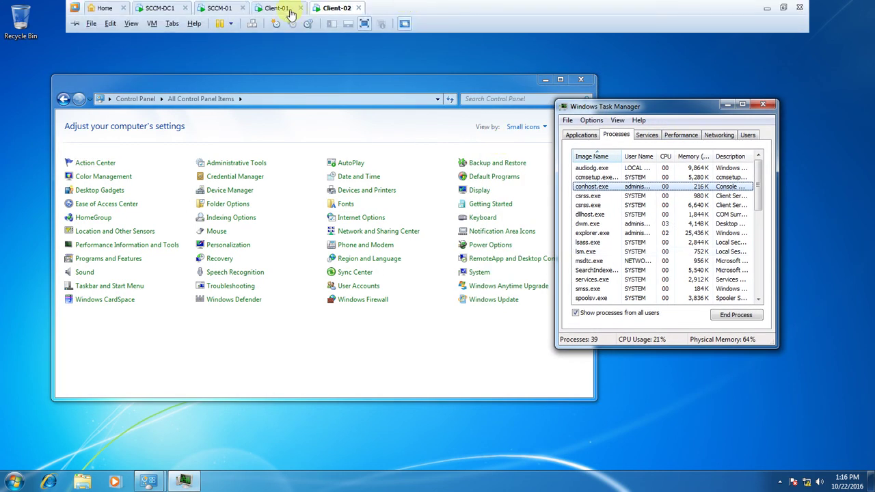
{"action": "left_click", "coordinate": [291, 12]}
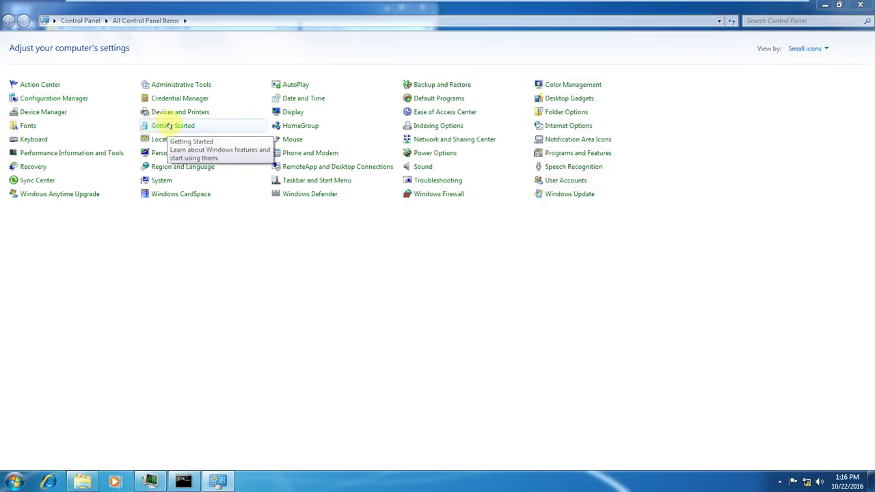
{"action": "left_click", "coordinate": [54, 97]}
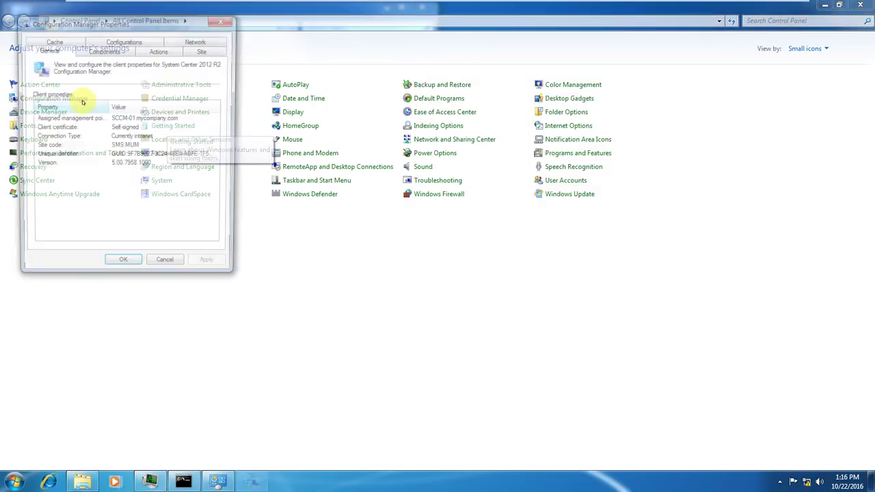
{"action": "left_click", "coordinate": [151, 51]}
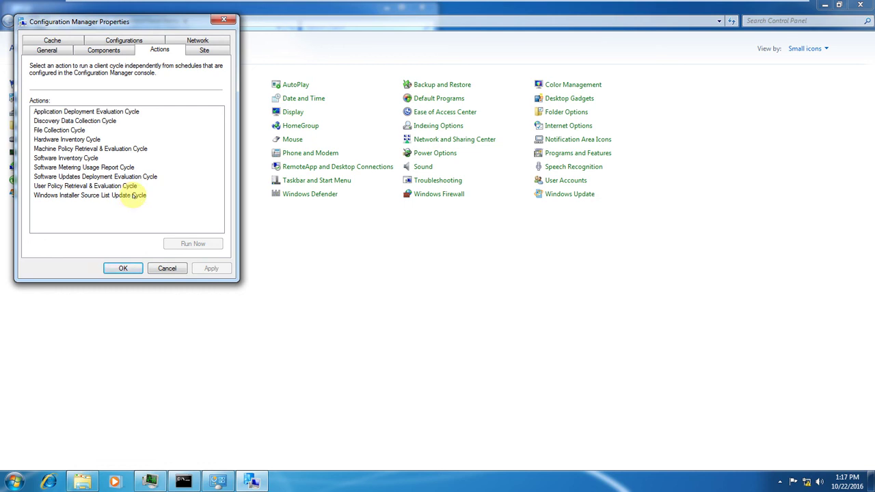
- Run the Windows Installer Source List, User Policy and Software Updates Deployment cycles now
{"action": "left_click", "coordinate": [131, 195]}
{"action": "left_click", "coordinate": [192, 243]}
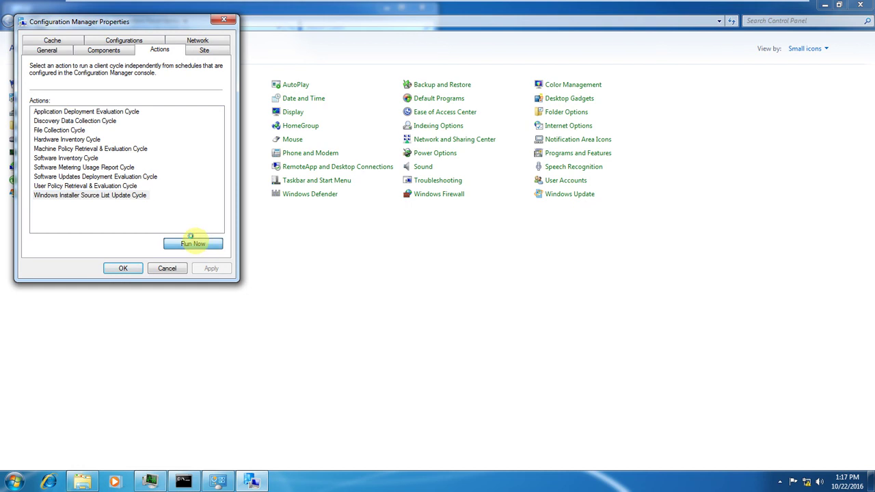
{"action": "left_click", "coordinate": [537, 279]}
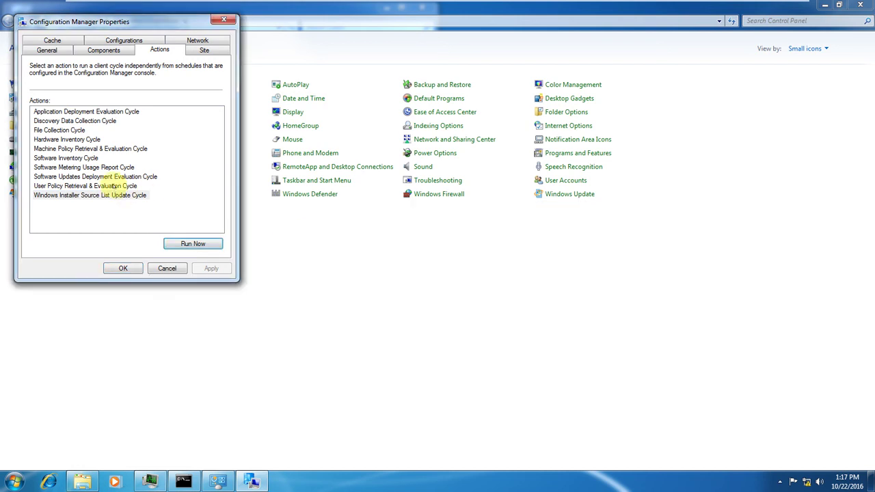
{"action": "left_click", "coordinate": [113, 185]}
{"action": "left_click", "coordinate": [193, 243]}
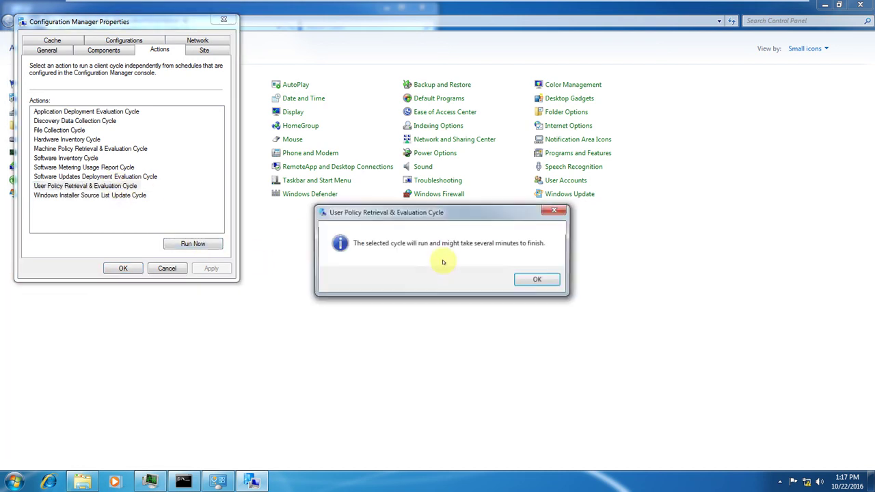
{"action": "left_click", "coordinate": [533, 278]}
{"action": "left_click", "coordinate": [124, 177]}
{"action": "left_click", "coordinate": [199, 244]}
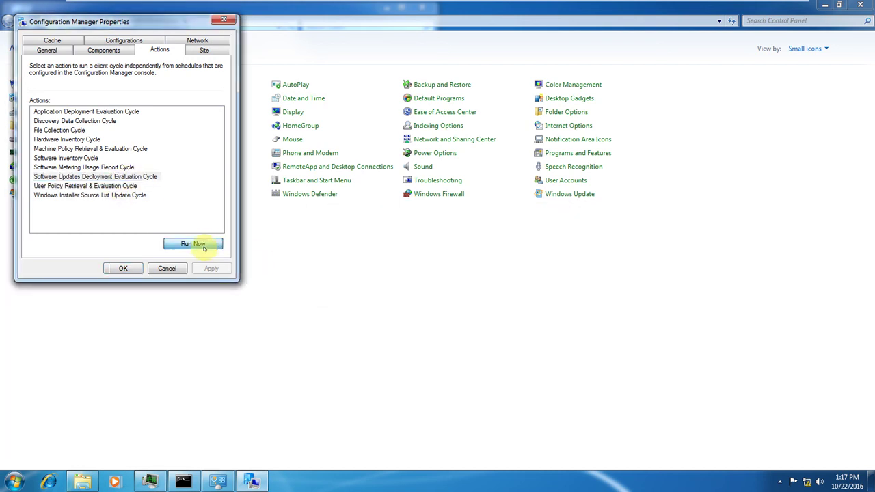
{"action": "left_click", "coordinate": [539, 281]}
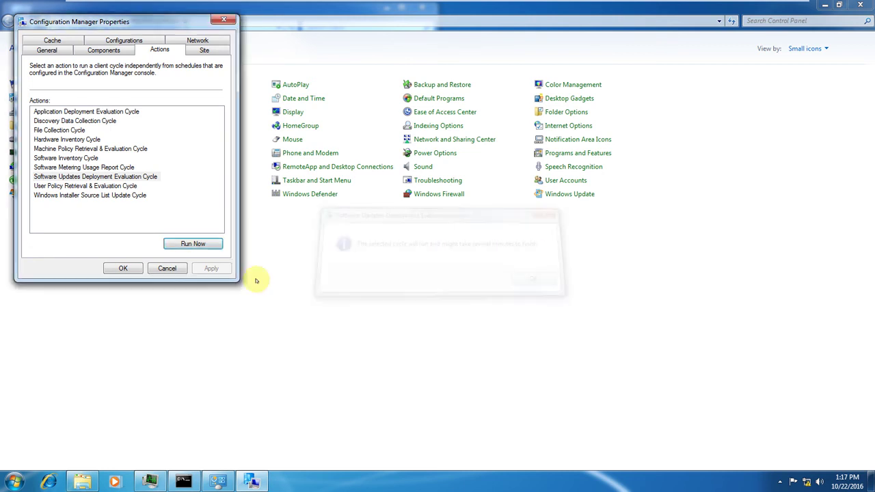
- Run the Software Metering Usage Report cycle and the Software Inventory cycle (twice)
{"action": "left_click", "coordinate": [95, 167]}
{"action": "left_click", "coordinate": [189, 246]}
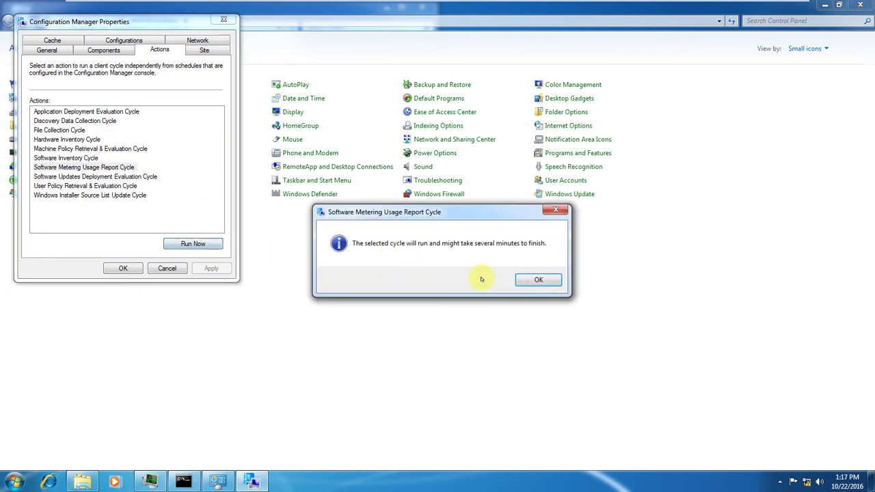
{"action": "left_click", "coordinate": [538, 279]}
{"action": "left_click", "coordinate": [65, 158]}
{"action": "left_click", "coordinate": [185, 244]}
{"action": "left_click", "coordinate": [521, 280]}
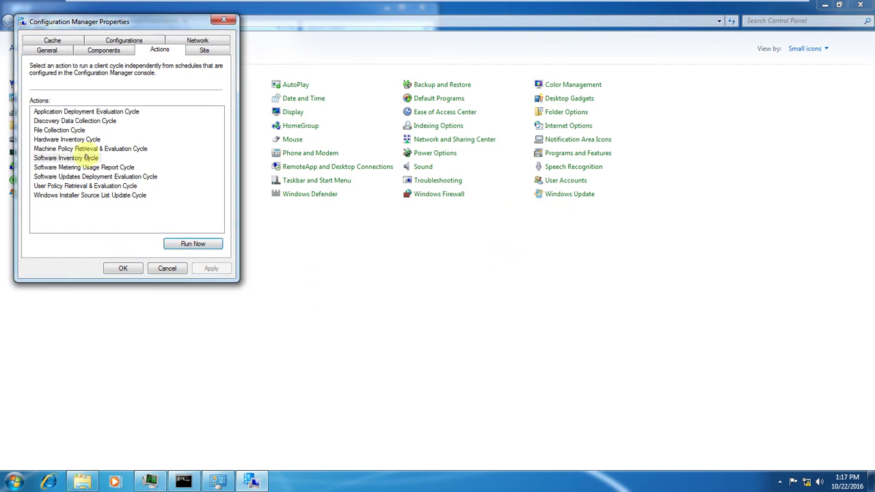
{"action": "left_click", "coordinate": [81, 160]}
{"action": "left_click", "coordinate": [217, 242]}
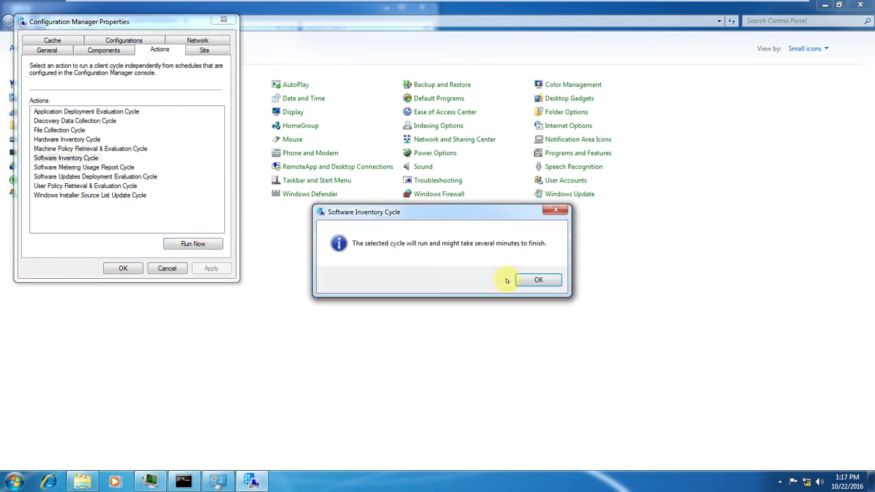
{"action": "left_click", "coordinate": [551, 281]}
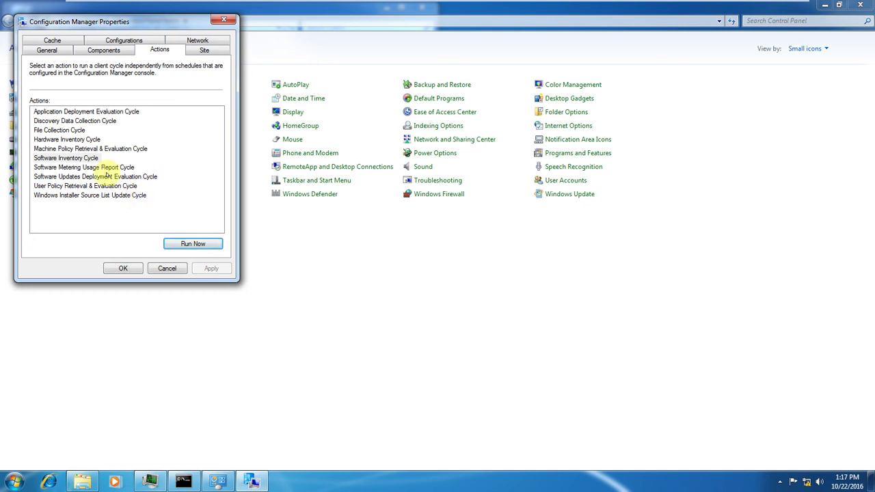
- Review the Hardware Inventory, Machine Policy and Software Inventory cycles, then close the properties with OK
{"action": "left_click", "coordinate": [94, 141]}
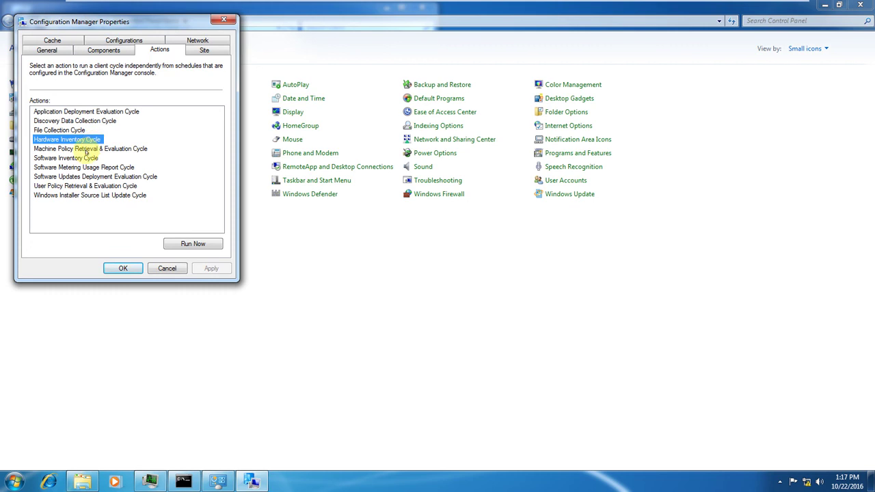
{"action": "left_click", "coordinate": [87, 149]}
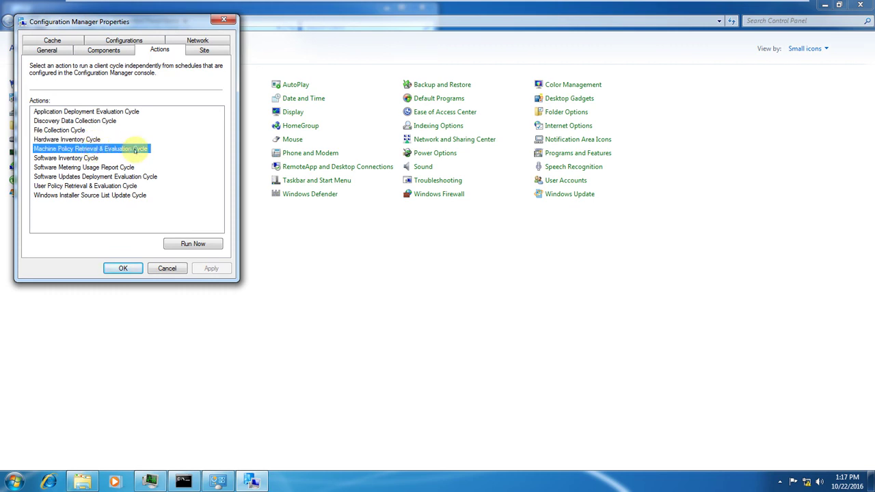
{"action": "left_click", "coordinate": [73, 158]}
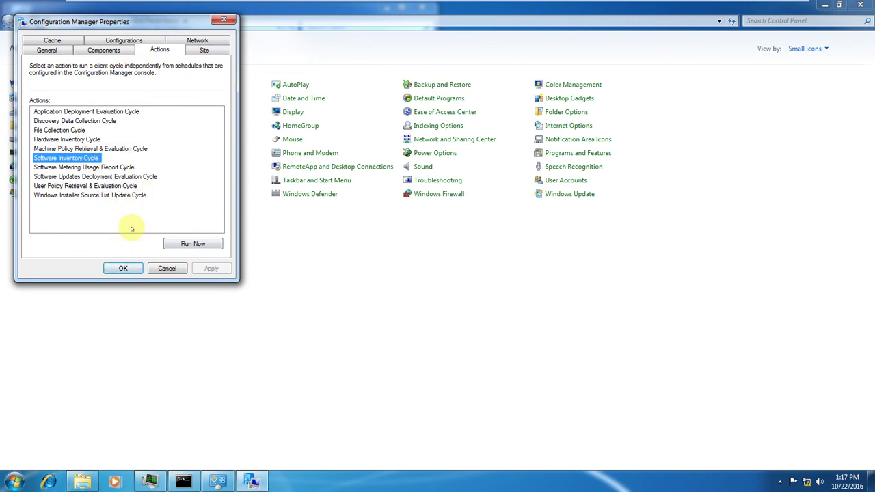
{"action": "left_click", "coordinate": [122, 267]}
- On Client-02, confirm the Configuration Manager process is running in Task Manager
{"action": "mouse_move", "coordinate": [294, 9]}
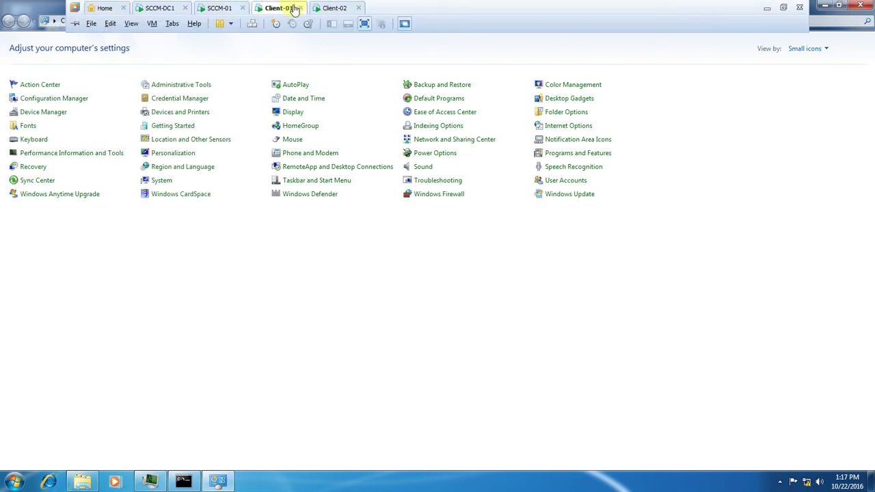
{"action": "left_click", "coordinate": [335, 7]}
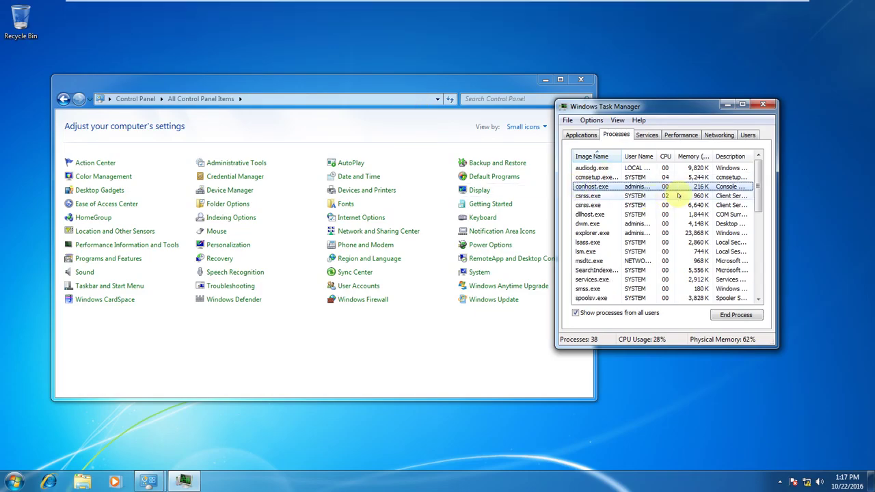
{"action": "left_click", "coordinate": [664, 178]}
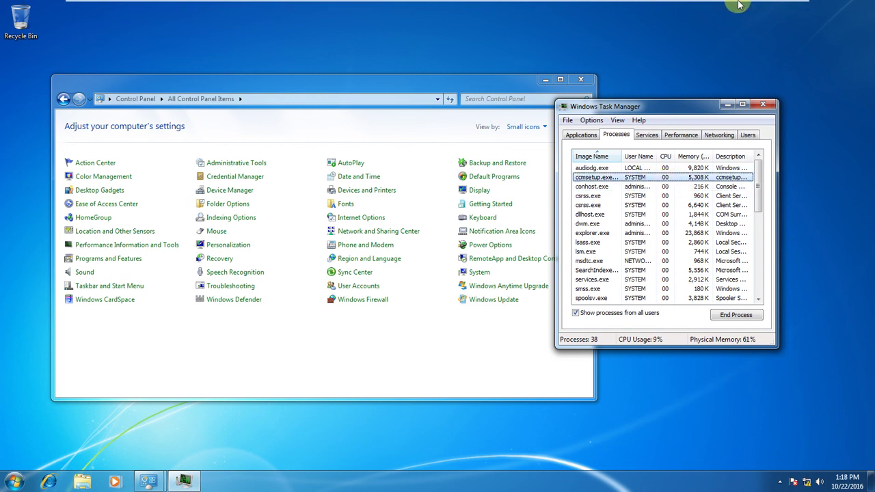
- Exit VMware full screen and minimize Task Manager to reveal Control Panel
{"action": "left_click", "coordinate": [783, 9]}
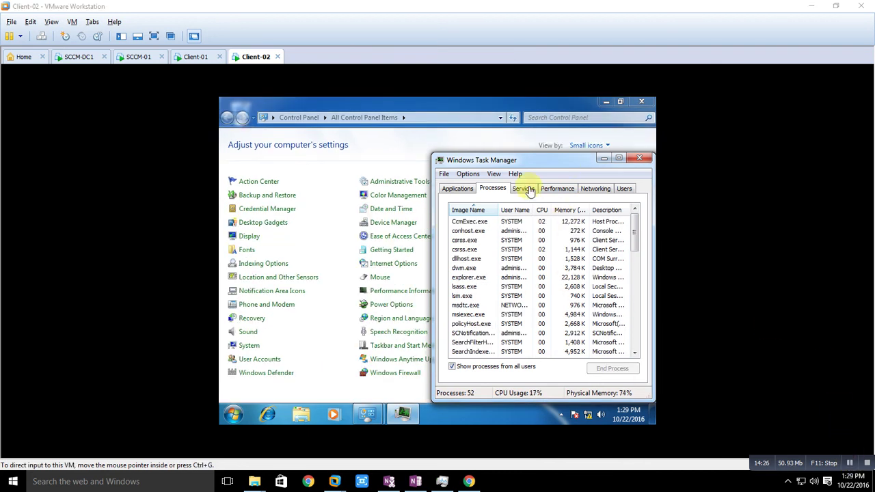
{"action": "left_click", "coordinate": [589, 166]}
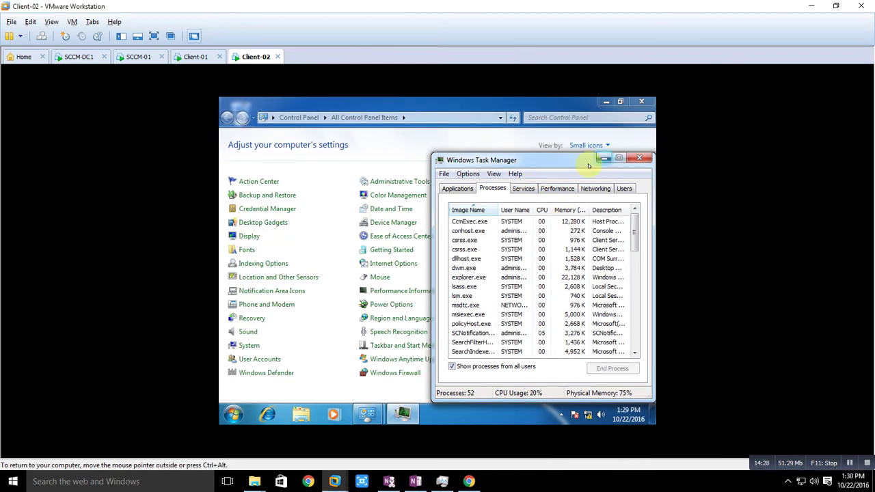
{"action": "left_click", "coordinate": [605, 158]}
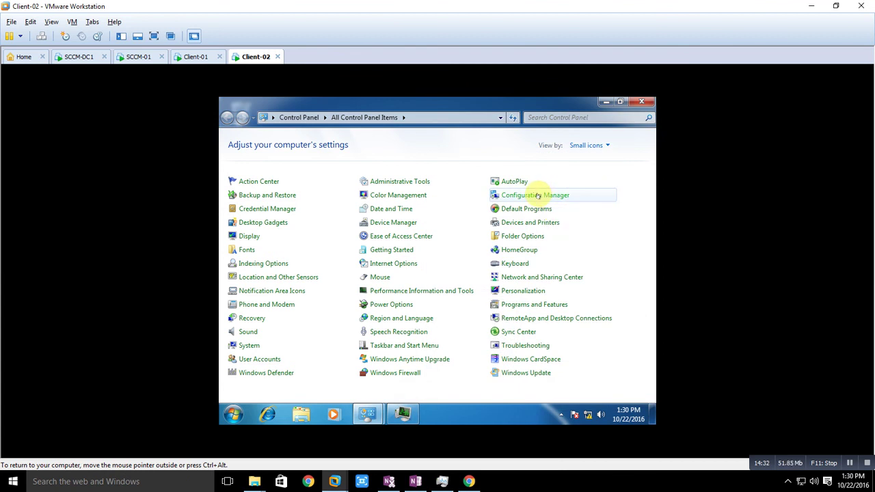
{"action": "left_click", "coordinate": [539, 196]}
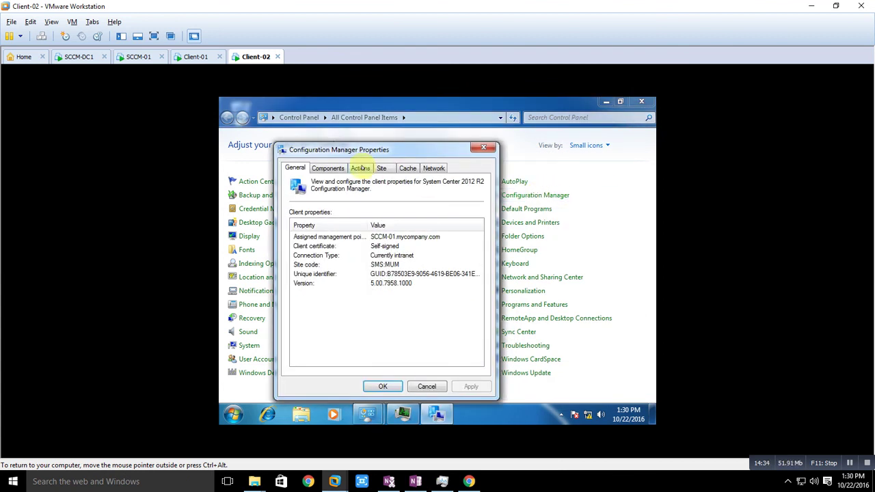
{"action": "left_click", "coordinate": [335, 168]}
{"action": "left_click", "coordinate": [361, 168]}
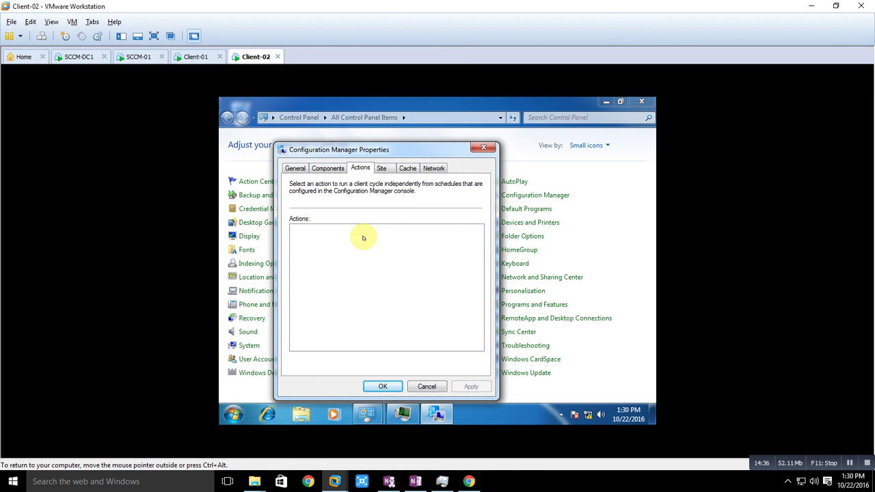
{"action": "left_click", "coordinate": [383, 168]}
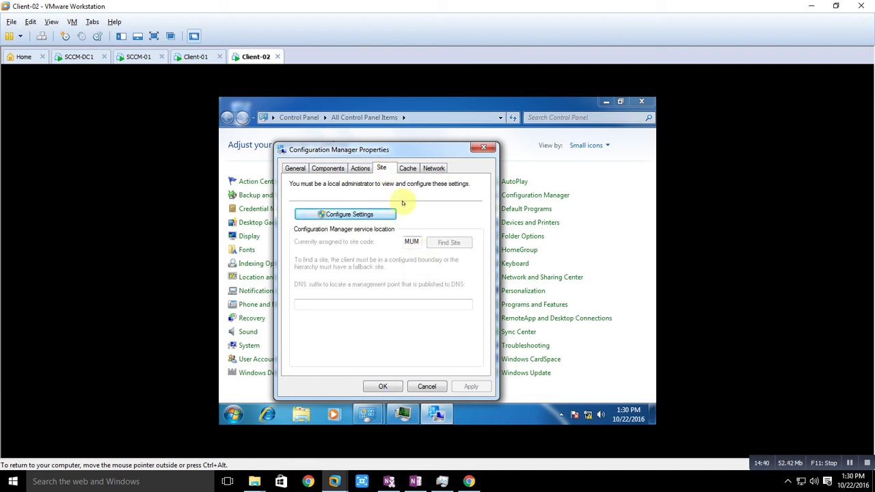
{"action": "left_click", "coordinate": [360, 170]}
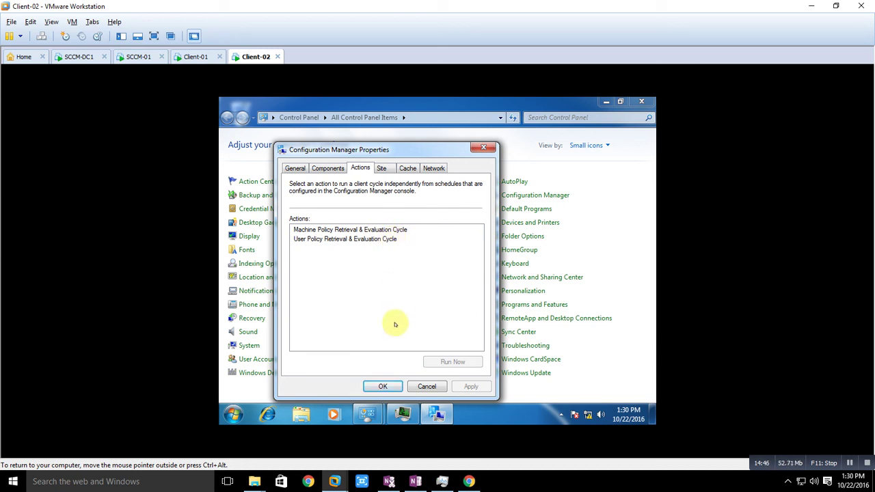
{"action": "left_click", "coordinate": [427, 387]}
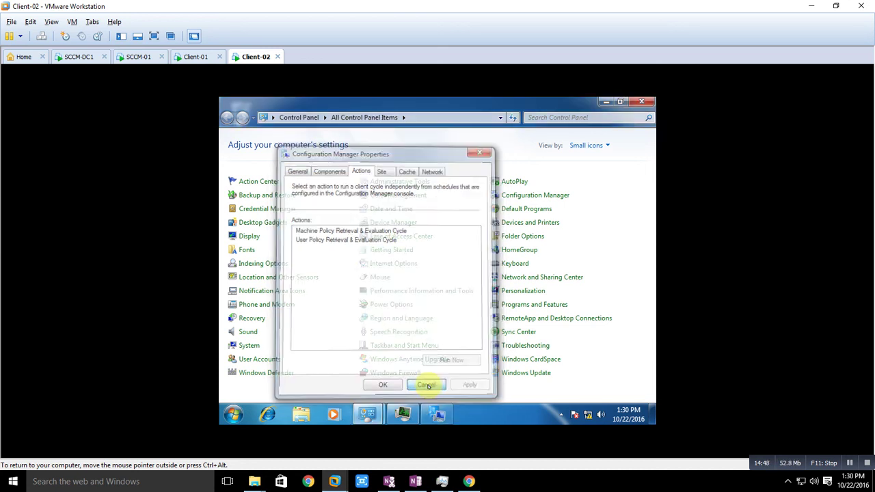
{"action": "left_click", "coordinate": [237, 415]}
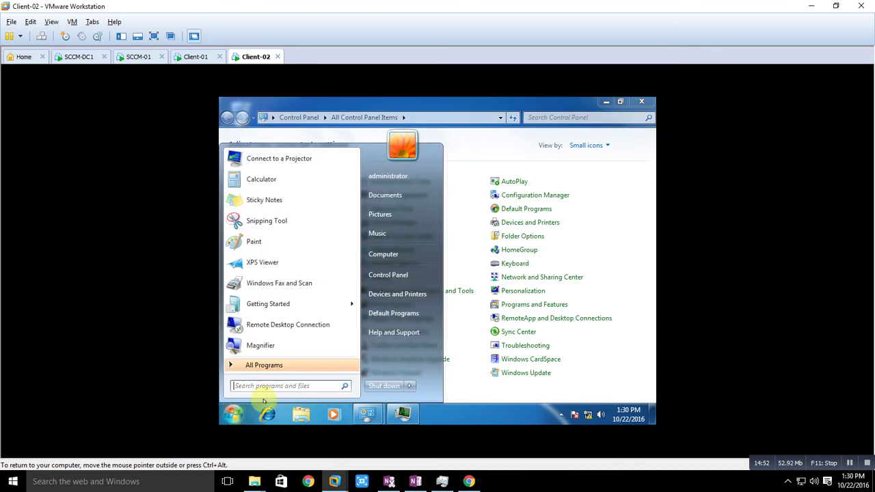
{"action": "left_click", "coordinate": [399, 255]}
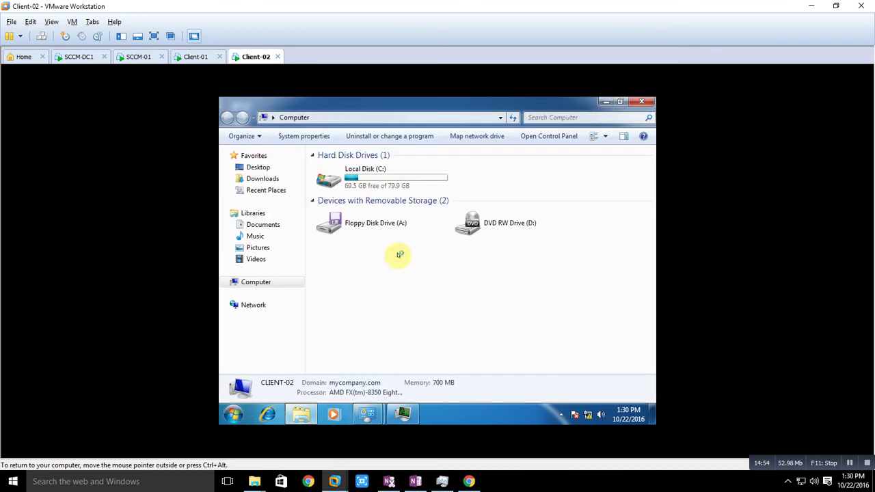
{"action": "double_click", "coordinate": [372, 176]}
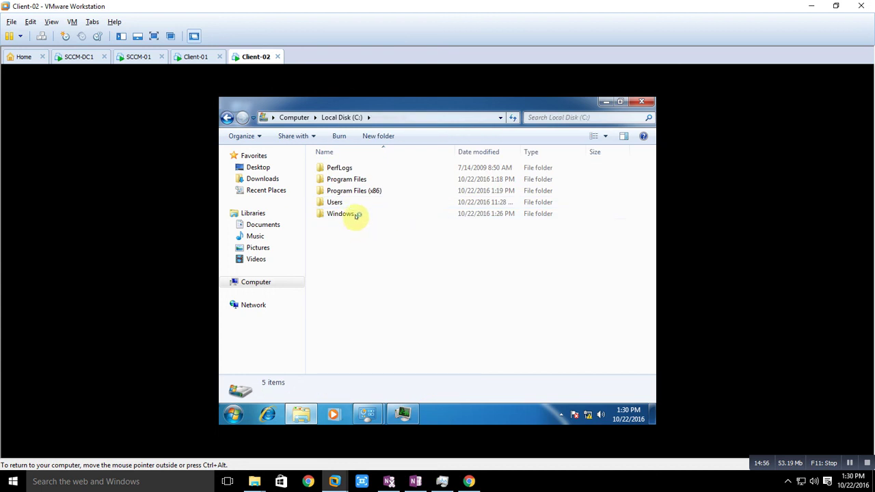
{"action": "double_click", "coordinate": [347, 214]}
{"action": "double_click", "coordinate": [339, 237]}
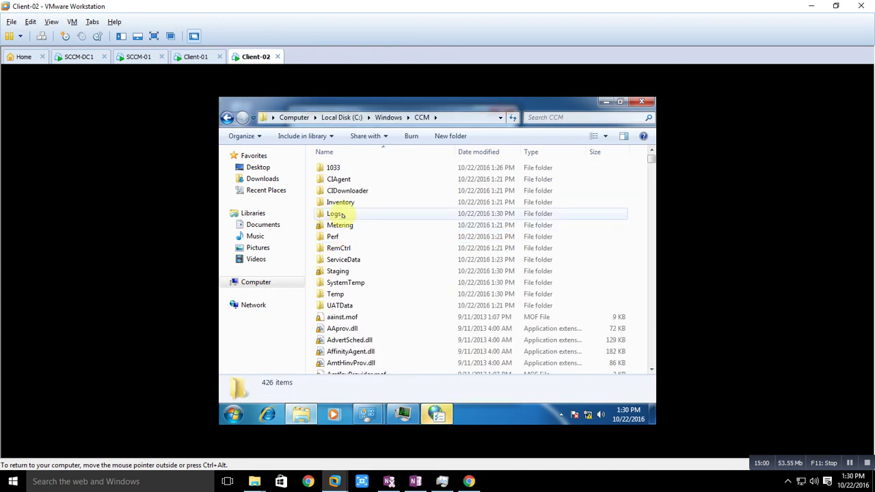
{"action": "double_click", "coordinate": [342, 214]}
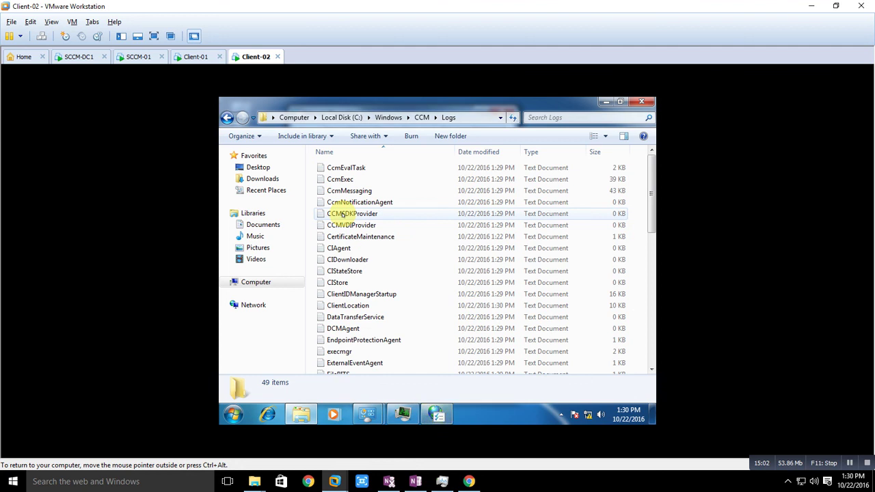
{"action": "scroll", "coordinate": [369, 253], "scroll_direction": "down", "scroll_amount": 8}
{"action": "scroll", "coordinate": [404, 297], "scroll_direction": "down", "scroll_amount": 2}
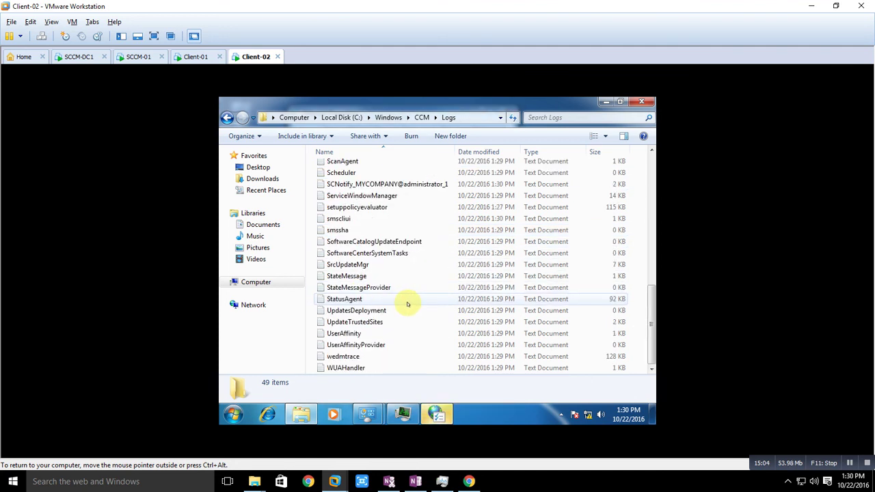
{"action": "scroll", "coordinate": [406, 298], "scroll_direction": "up", "scroll_amount": 4}
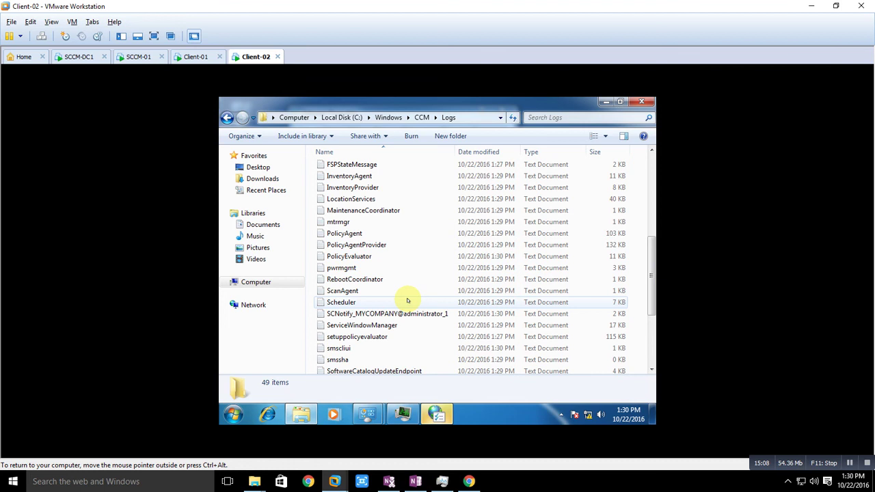
{"action": "scroll", "coordinate": [393, 253], "scroll_direction": "down", "scroll_amount": 4}
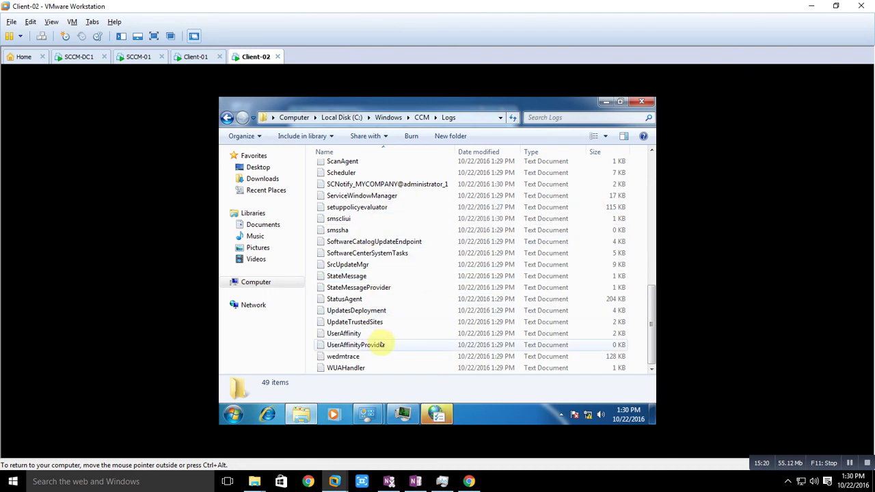
{"action": "scroll", "coordinate": [382, 322], "scroll_direction": "up", "scroll_amount": 2}
{"action": "scroll", "coordinate": [375, 305], "scroll_direction": "down", "scroll_amount": 2}
{"action": "scroll", "coordinate": [375, 308], "scroll_direction": "up", "scroll_amount": 8}
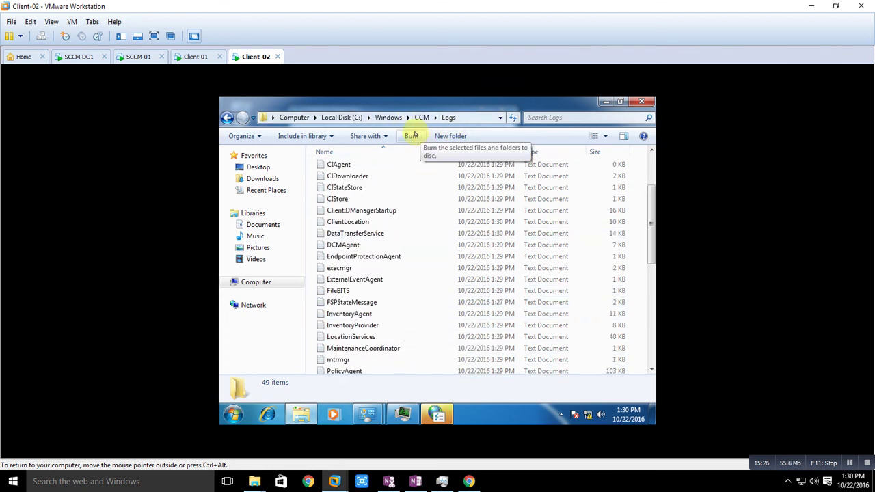
{"action": "left_click", "coordinate": [420, 118]}
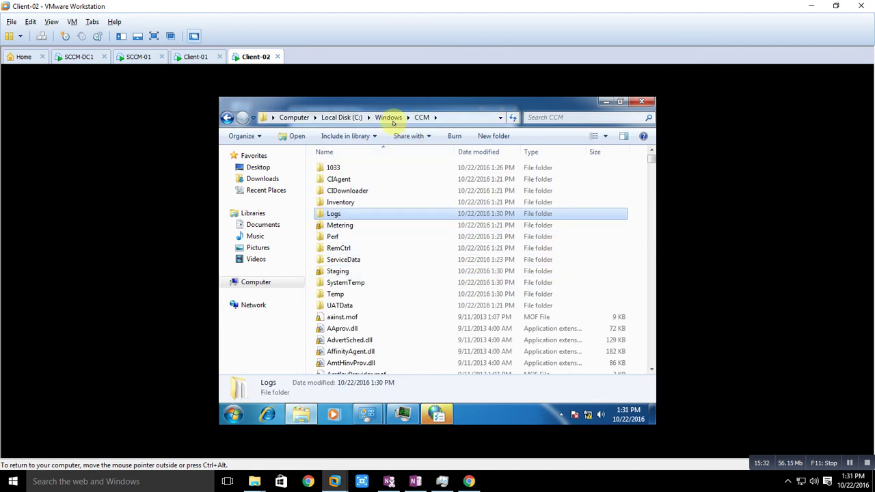
{"action": "left_click", "coordinate": [390, 118]}
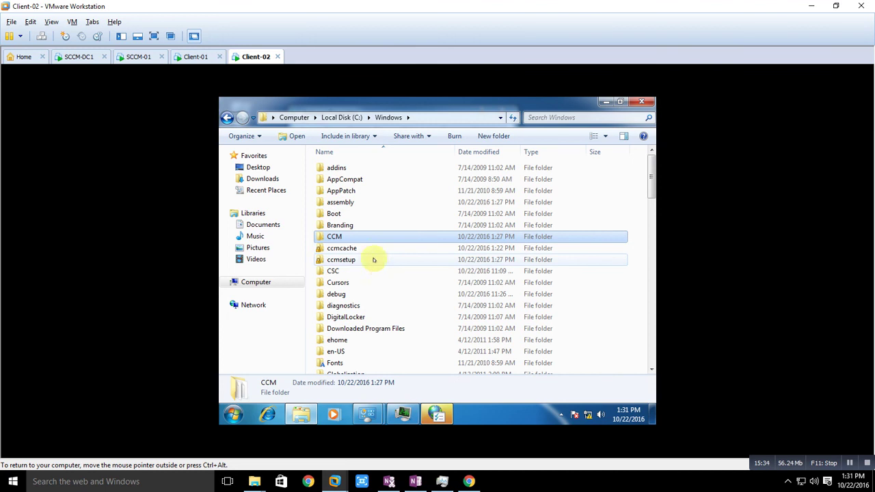
{"action": "double_click", "coordinate": [360, 236]}
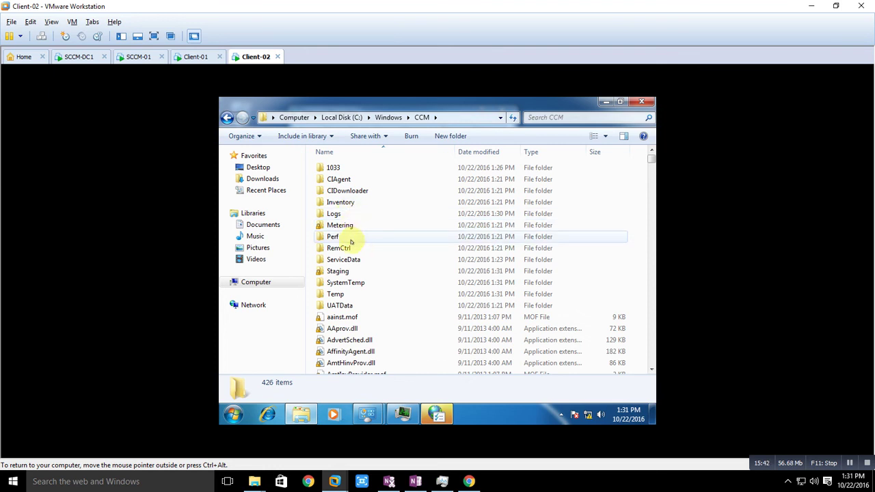
{"action": "double_click", "coordinate": [334, 213]}
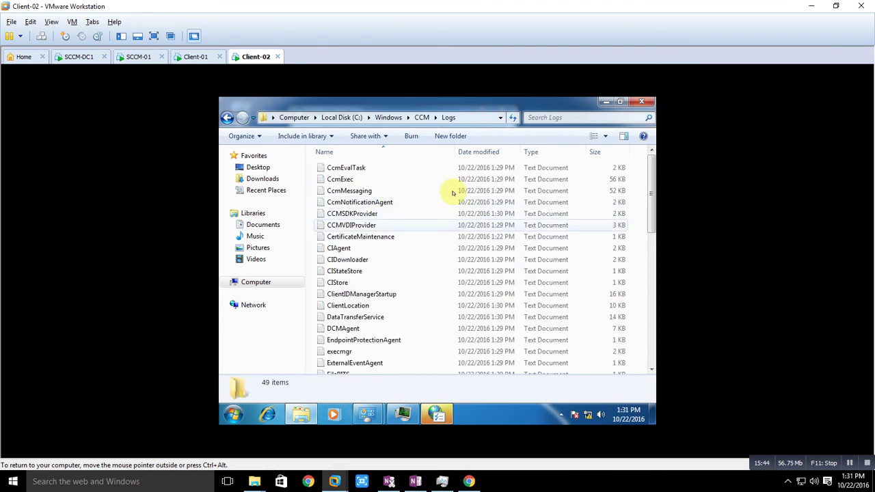
{"action": "scroll", "coordinate": [430, 232], "scroll_direction": "down", "scroll_amount": 10}
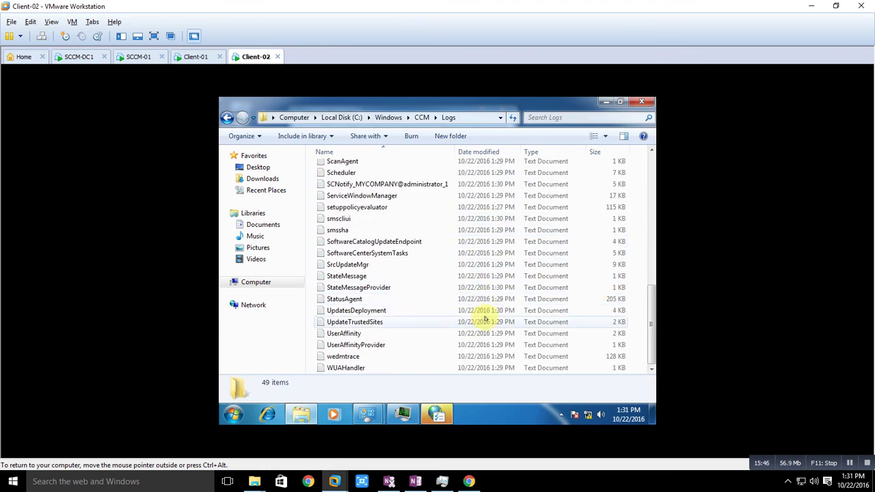
{"action": "scroll", "coordinate": [397, 274], "scroll_direction": "up", "scroll_amount": 7}
{"action": "scroll", "coordinate": [408, 261], "scroll_direction": "up", "scroll_amount": 2}
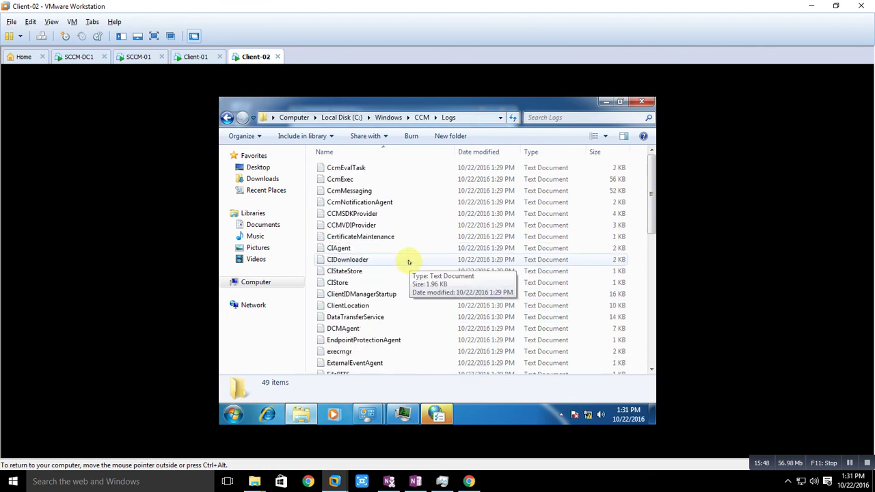
{"action": "left_click", "coordinate": [226, 118]}
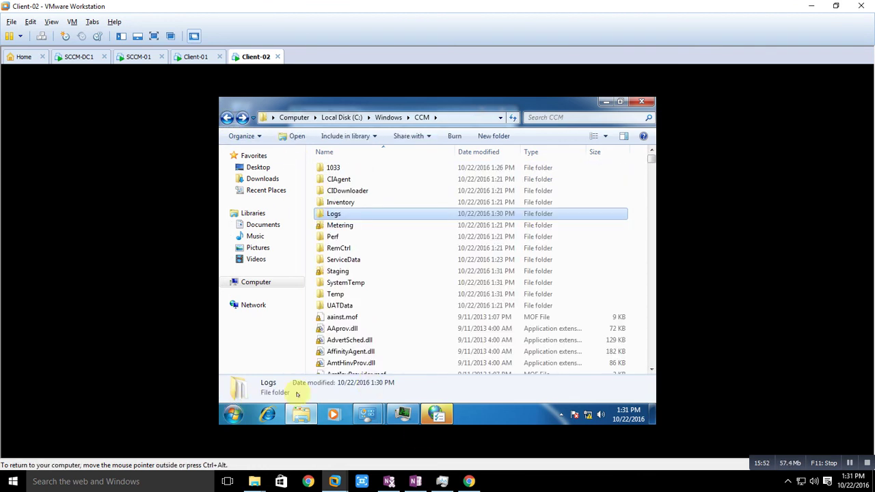
{"action": "left_click", "coordinate": [643, 101]}
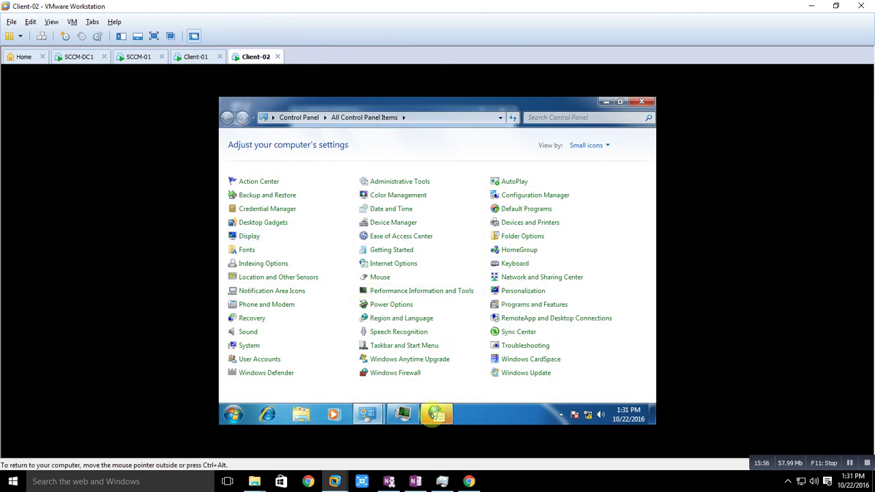
- Close Internet Properties, check CcmExec.exe in Task Manager, then hide Task Manager
{"action": "left_click", "coordinate": [445, 413]}
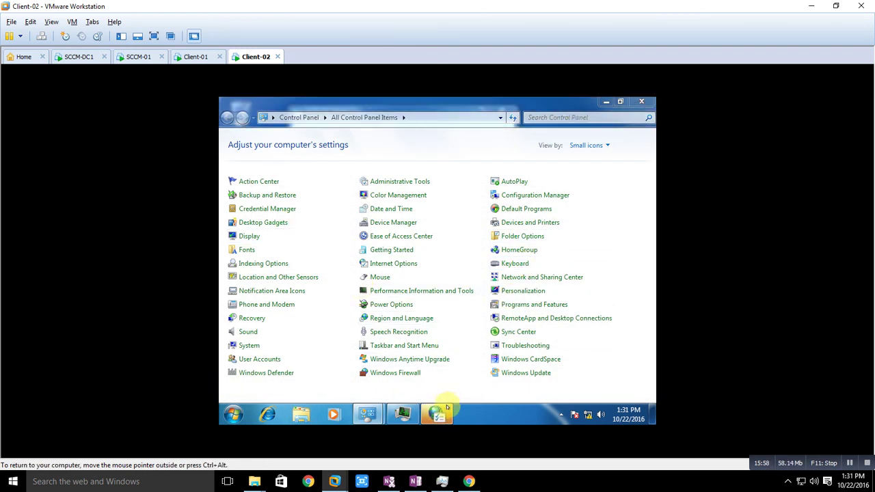
{"action": "left_click", "coordinate": [502, 110]}
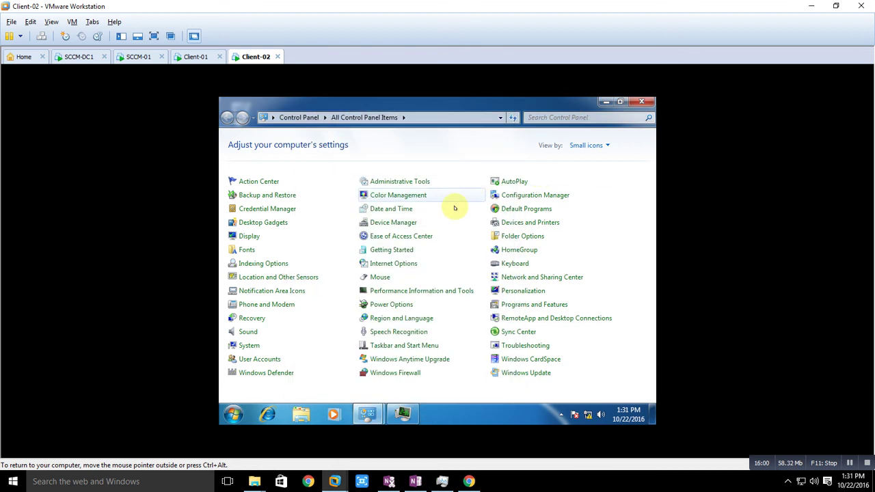
{"action": "left_click", "coordinate": [404, 413]}
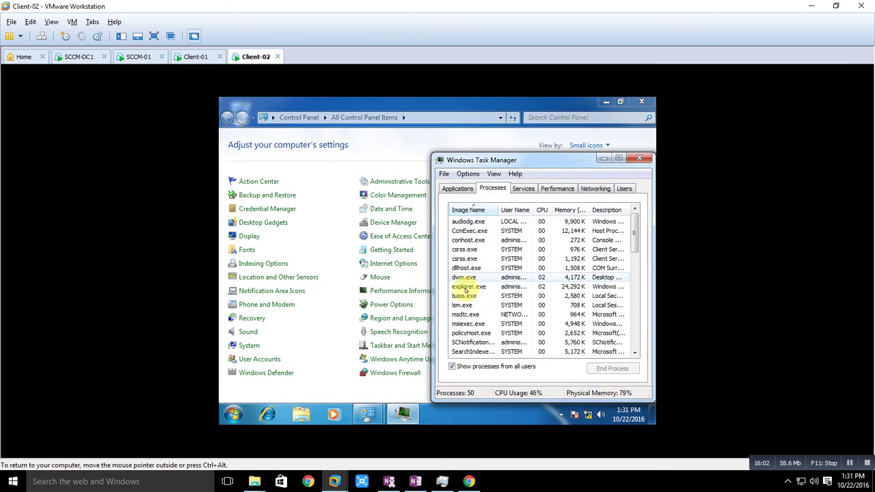
{"action": "left_click", "coordinate": [478, 230]}
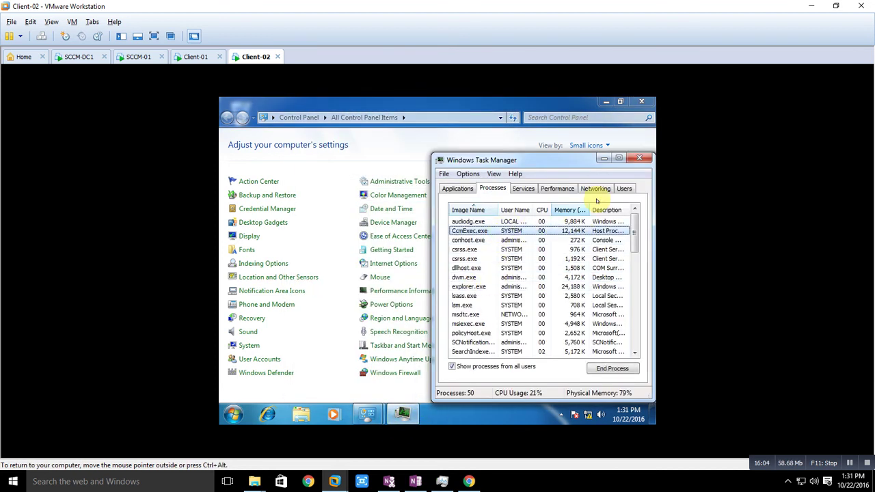
{"action": "left_click", "coordinate": [605, 160]}
- Review the Components and Actions tabs of the Configuration Manager applet, then close it
{"action": "left_click", "coordinate": [534, 192]}
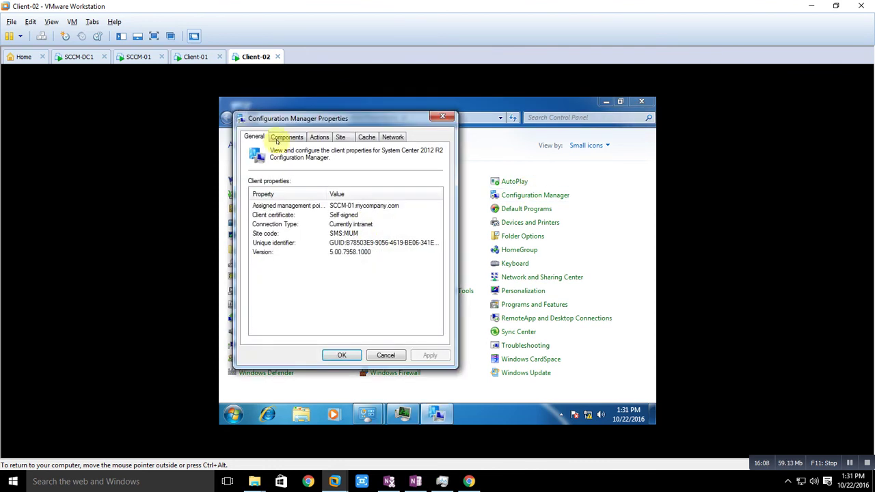
{"action": "left_click", "coordinate": [278, 139]}
{"action": "left_click", "coordinate": [318, 138]}
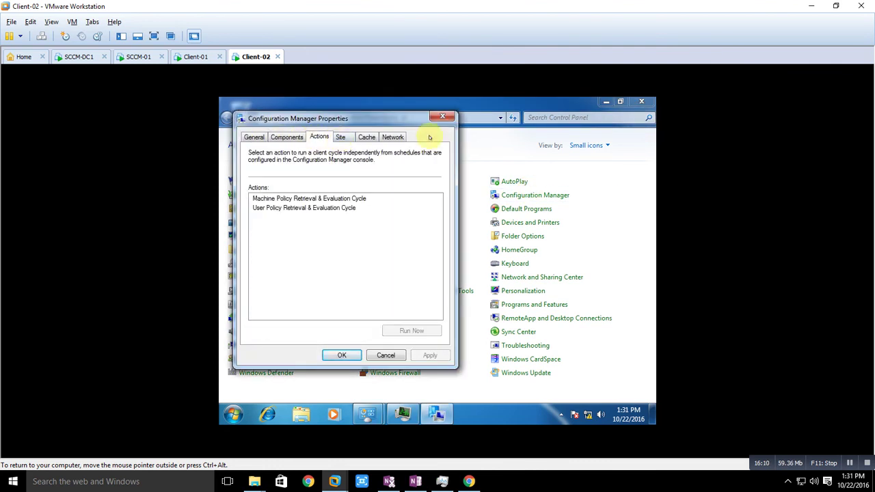
{"action": "left_click", "coordinate": [447, 119]}
- Launch Software Center from the Microsoft System Center 2012 R2 folder and make the VM full screen
{"action": "left_click", "coordinate": [233, 414]}
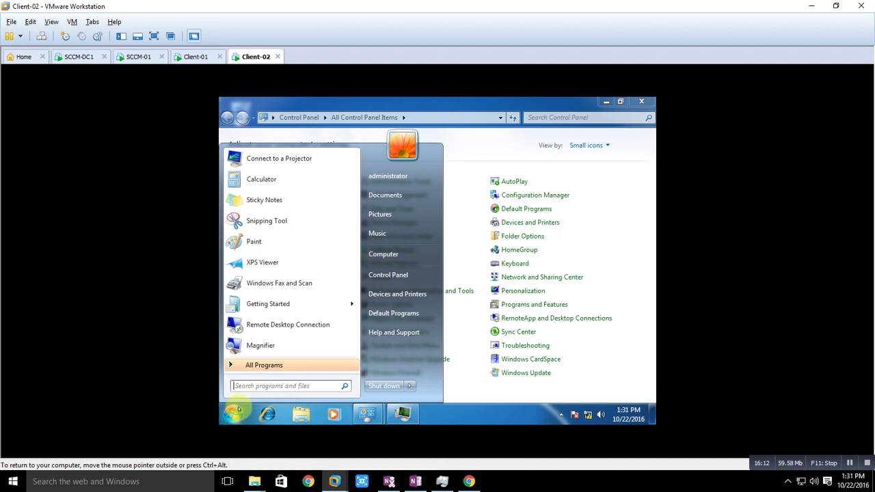
{"action": "left_click", "coordinate": [240, 364]}
{"action": "left_click", "coordinate": [265, 311]}
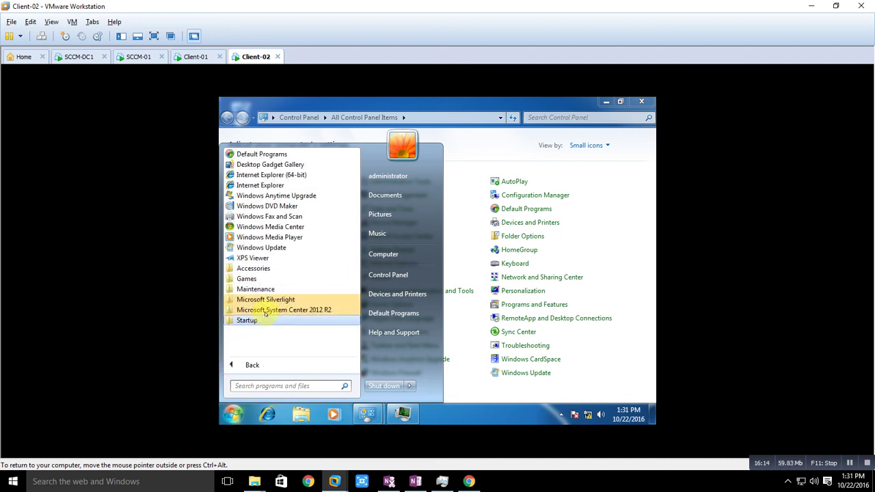
{"action": "left_click", "coordinate": [298, 331]}
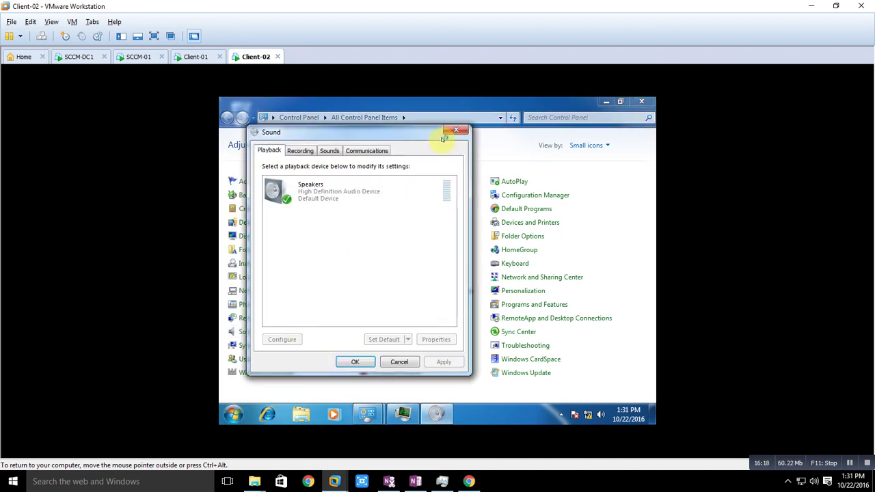
{"action": "left_click", "coordinate": [455, 130]}
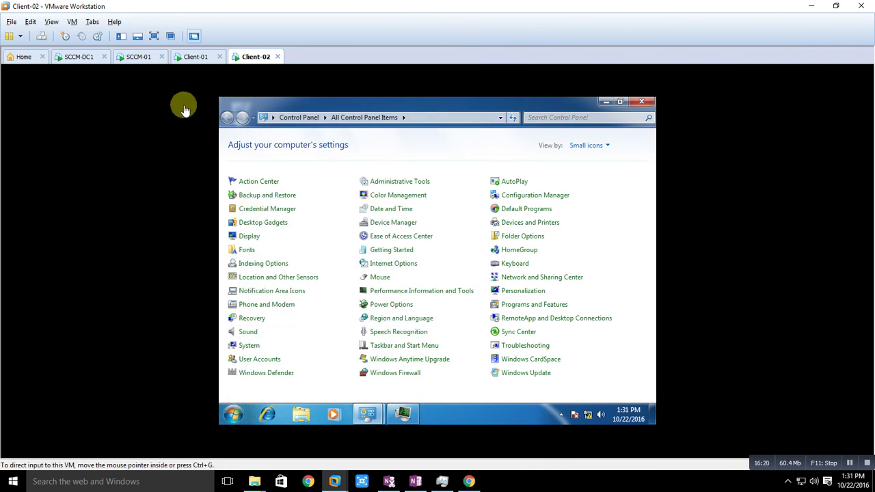
{"action": "left_click", "coordinate": [154, 36]}
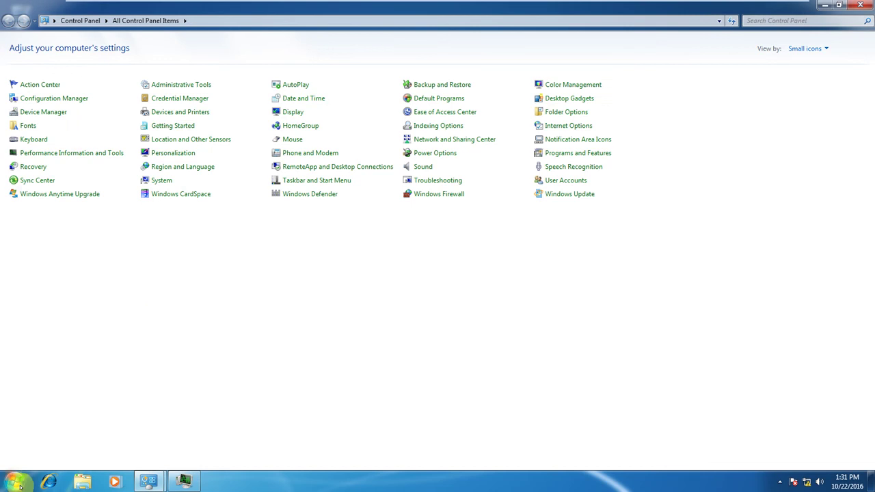
- Launch Software Center from the Start menu and drag its unresponsive window aside
{"action": "left_click", "coordinate": [16, 482]}
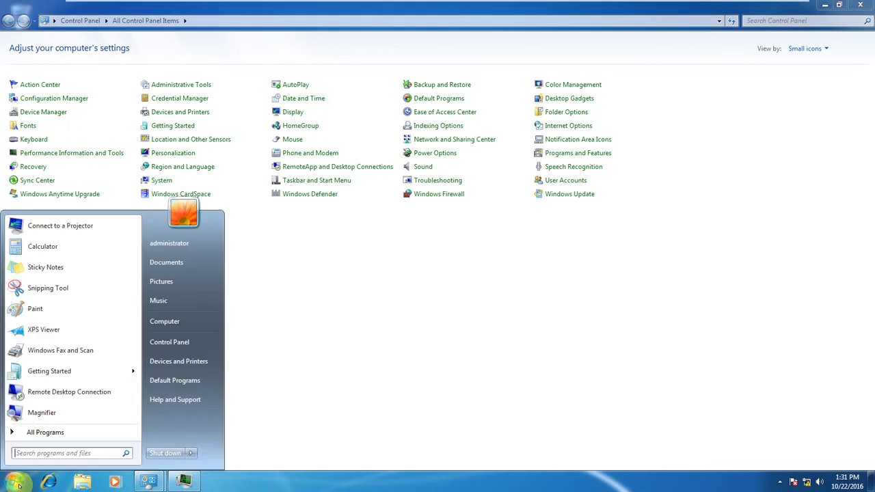
{"action": "left_click", "coordinate": [11, 432]}
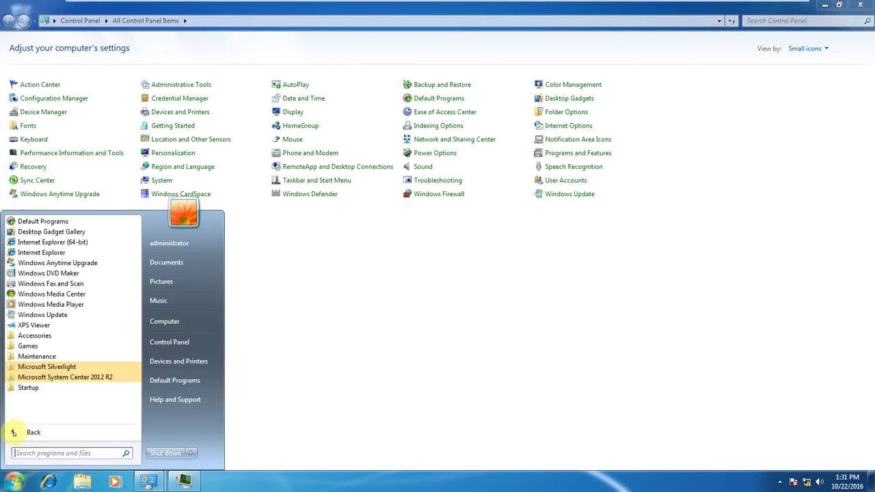
{"action": "left_click", "coordinate": [25, 378]}
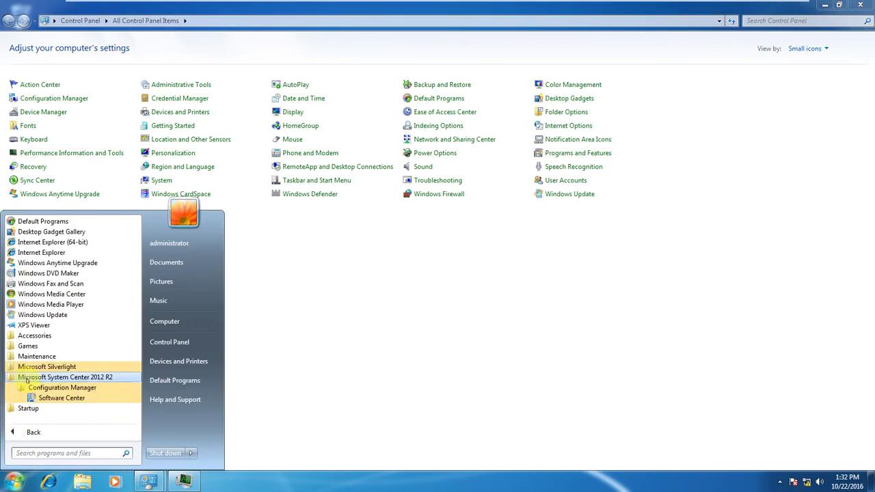
{"action": "left_click", "coordinate": [59, 397]}
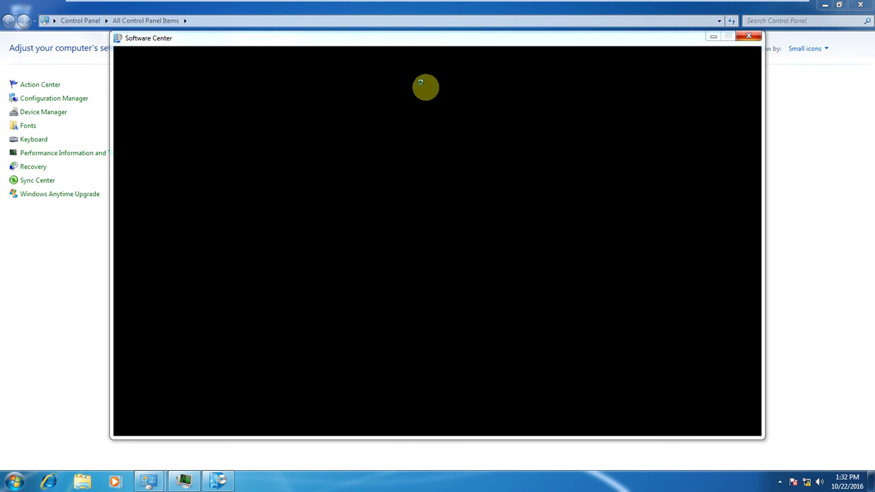
{"action": "left_click_drag", "start_coordinate": [453, 43], "coordinate": [459, 63]}
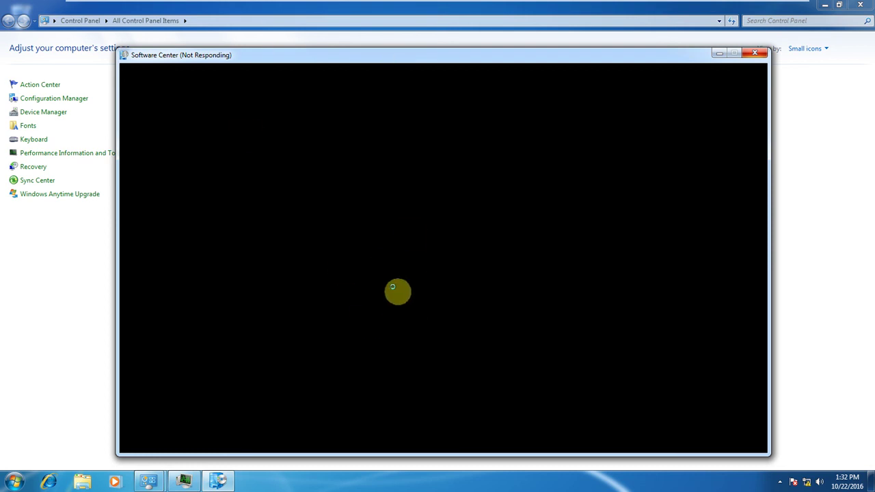
{"action": "mouse_move", "coordinate": [681, 60]}
{"action": "left_mouse_down"}
{"action": "mouse_move", "coordinate": [699, 68]}
{"action": "mouse_move", "coordinate": [682, 54]}
{"action": "left_mouse_up"}
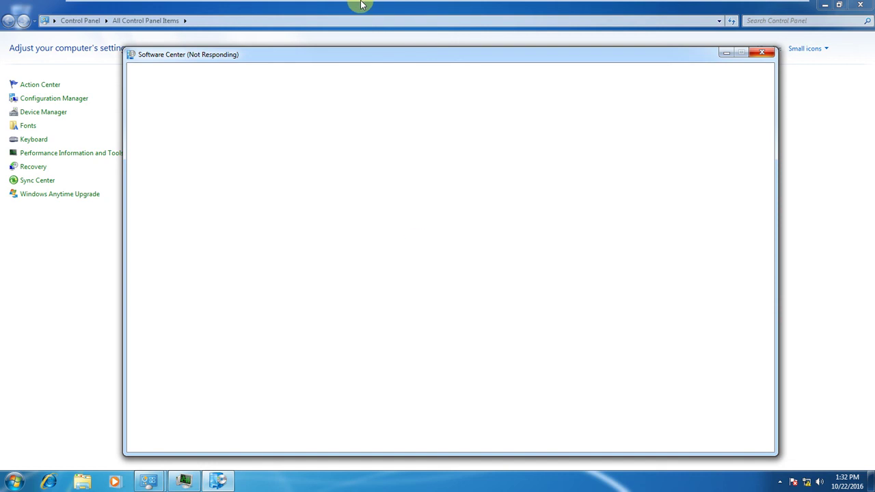
{"action": "mouse_move", "coordinate": [360, 3]}
{"action": "left_click", "coordinate": [276, 9]}
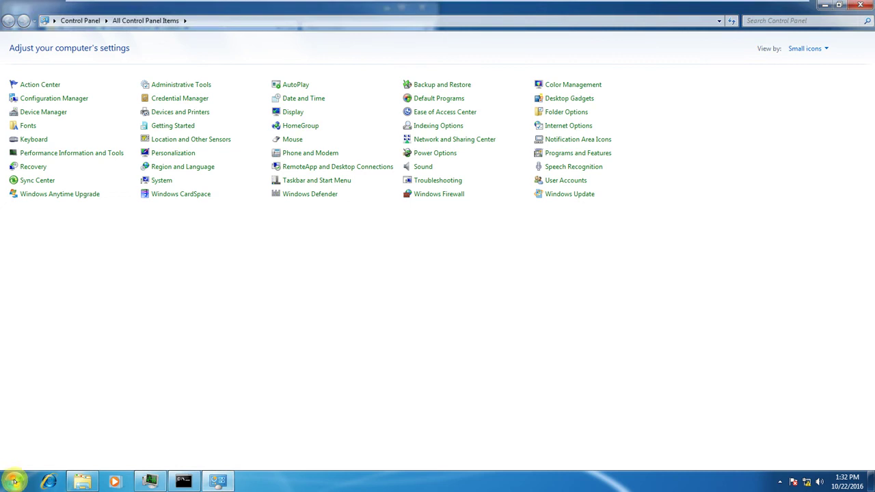
- Relaunch Software Center from Microsoft System Center 2012 R2 > Configuration Manager
{"action": "left_click", "coordinate": [14, 481]}
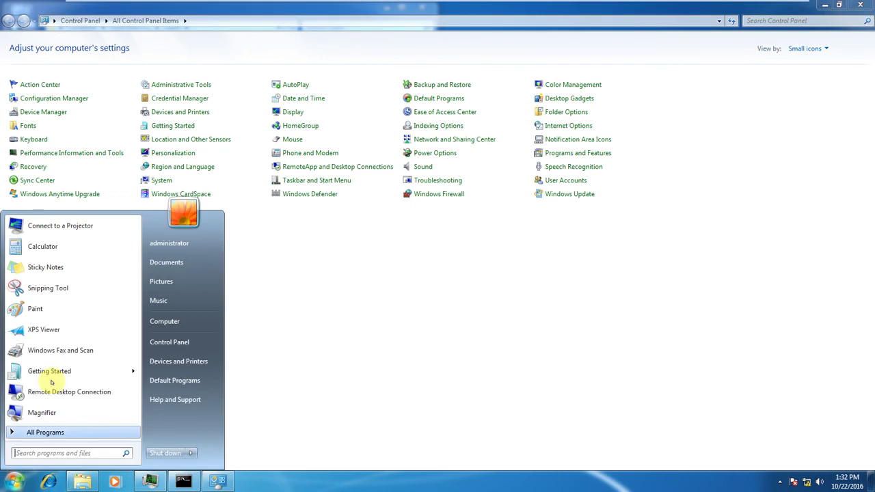
{"action": "left_click", "coordinate": [31, 434]}
{"action": "left_click", "coordinate": [66, 377]}
{"action": "left_click", "coordinate": [68, 388]}
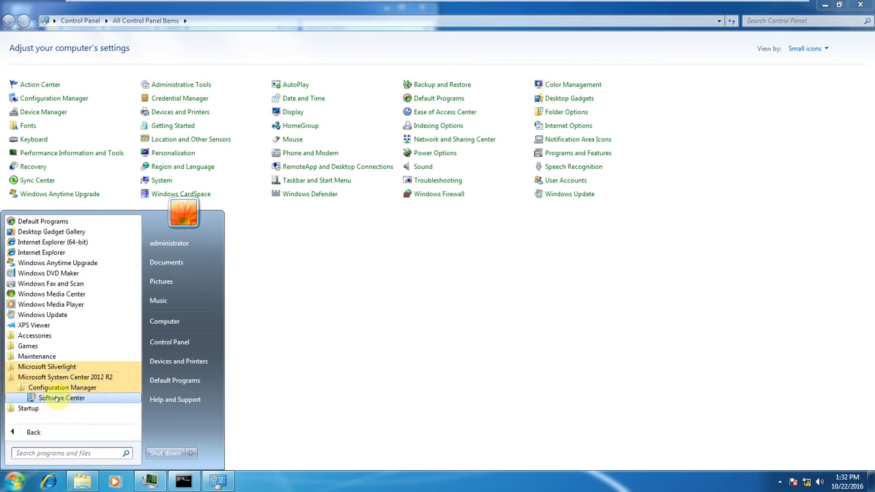
{"action": "left_click", "coordinate": [60, 399]}
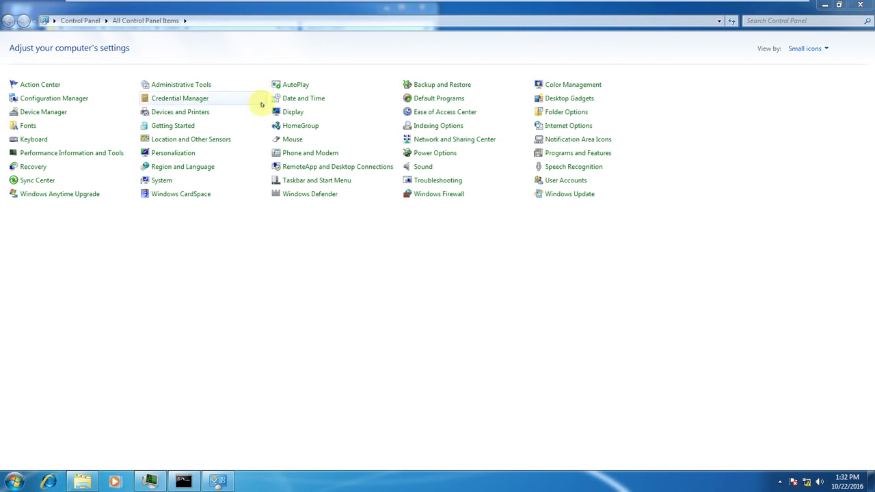
- On Client-01, close Control Panel, Task Manager, cmd, the Client folder, Network Error and Run dialogs
{"action": "mouse_move", "coordinate": [221, 478]}
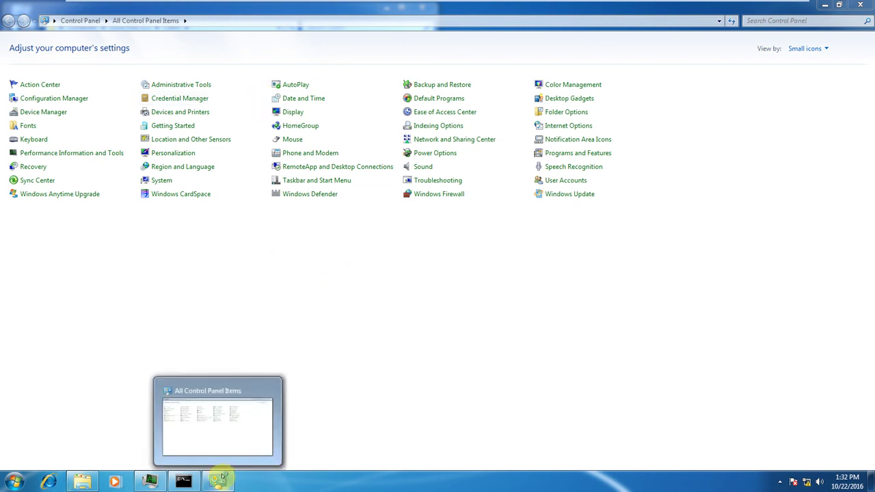
{"action": "left_click", "coordinate": [272, 385]}
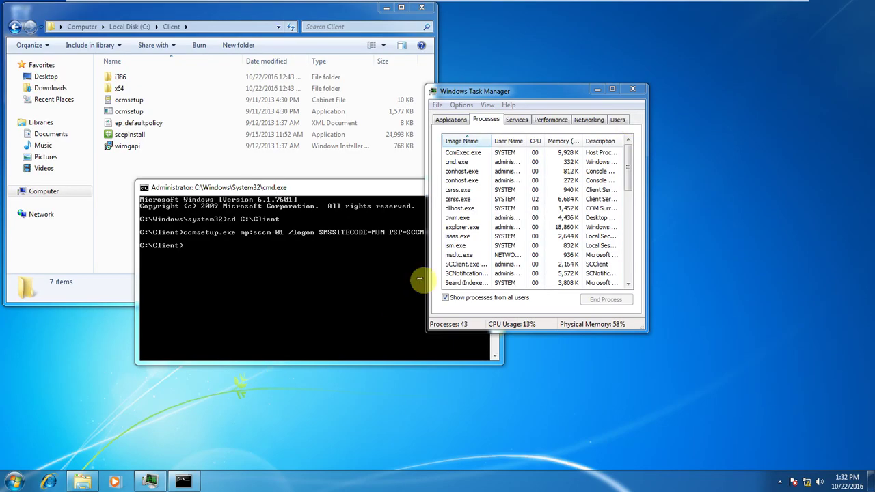
{"action": "left_click", "coordinate": [633, 89]}
{"action": "left_click", "coordinate": [487, 184]}
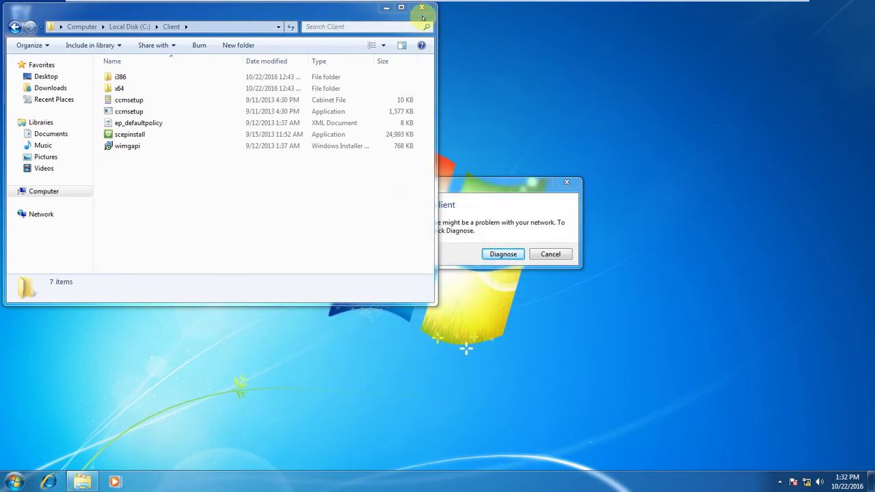
{"action": "left_click", "coordinate": [423, 7]}
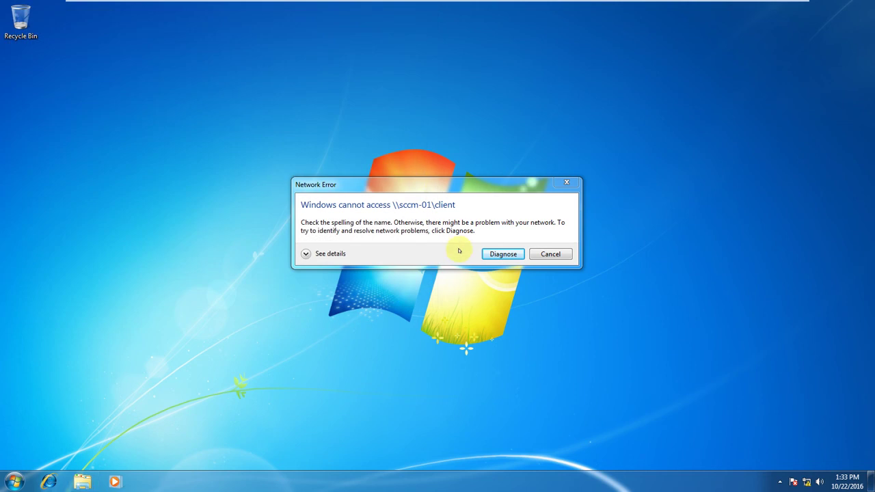
{"action": "left_click", "coordinate": [551, 253]}
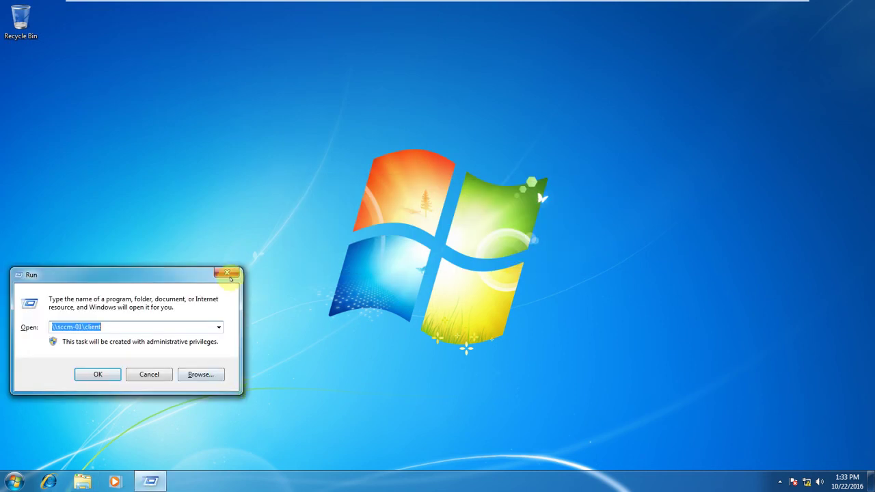
{"action": "left_click", "coordinate": [227, 273]}
- Reveal the opened Software Center, then switch to the Client-02 virtual machine
{"action": "left_click", "coordinate": [14, 482]}
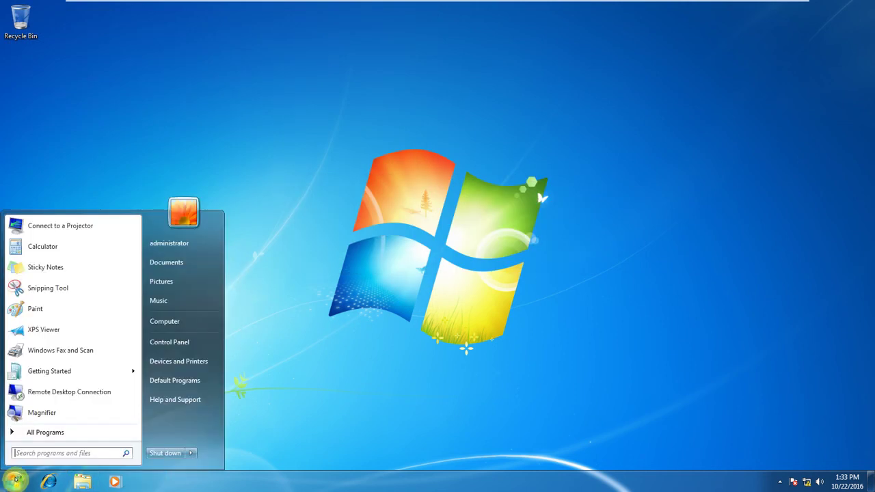
{"action": "left_click", "coordinate": [390, 43]}
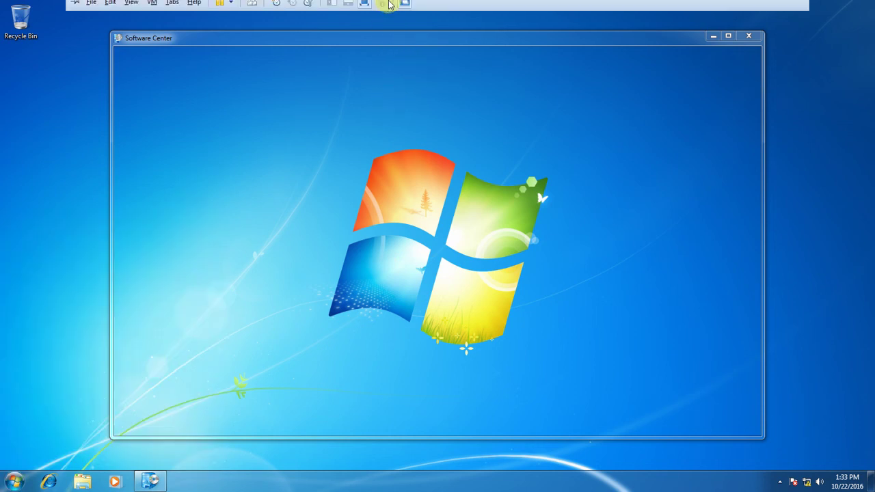
{"action": "left_click", "coordinate": [335, 7]}
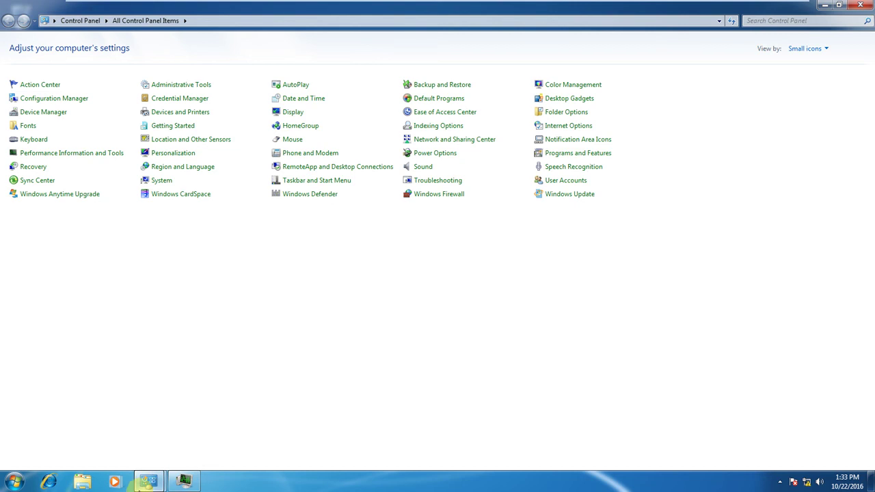
{"action": "mouse_move", "coordinate": [140, 485]}
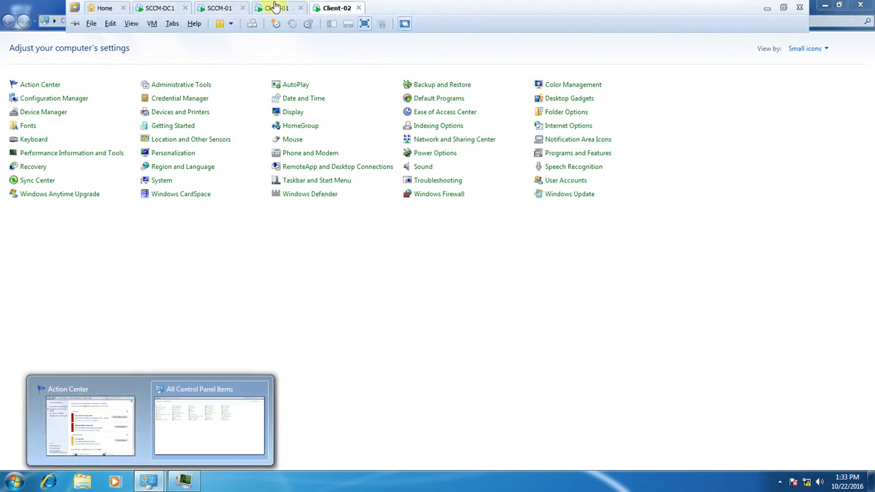
- On Client-01, add Sunday and Saturday to Software Center's 5:00 AM–10:00 PM work hours, apply, and close
{"action": "left_click", "coordinate": [283, 11]}
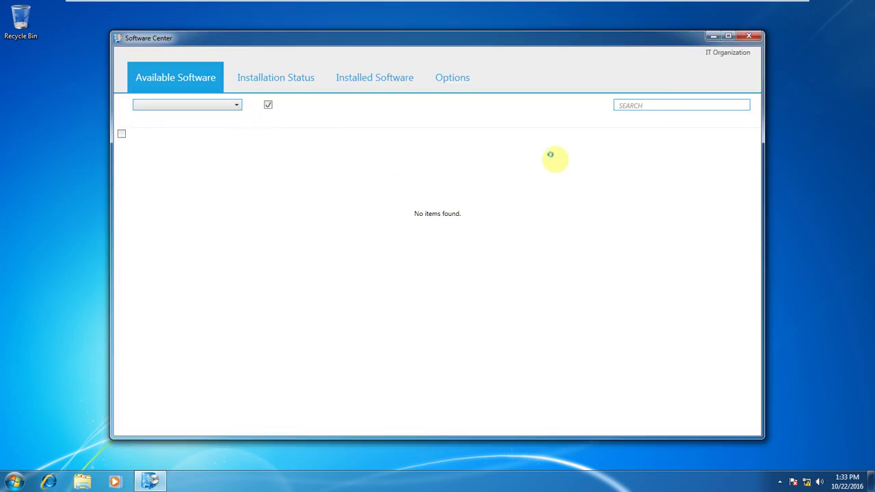
{"action": "left_click", "coordinate": [302, 87]}
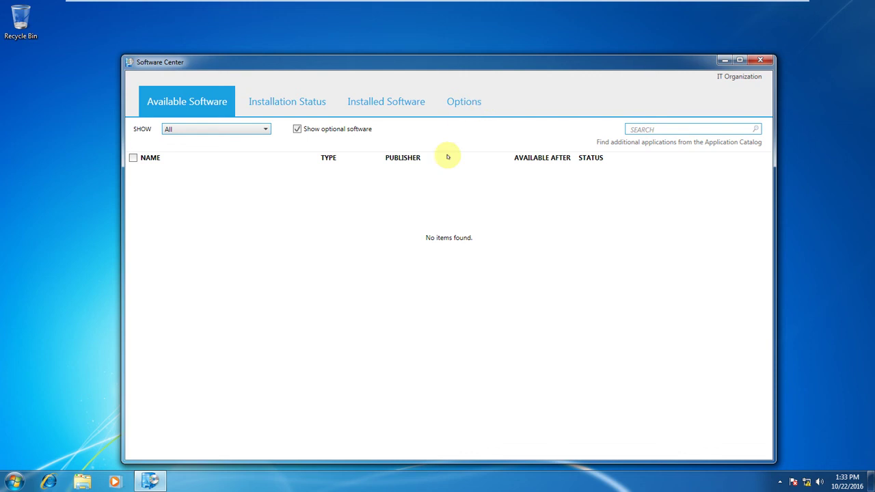
{"action": "left_click", "coordinate": [456, 104]}
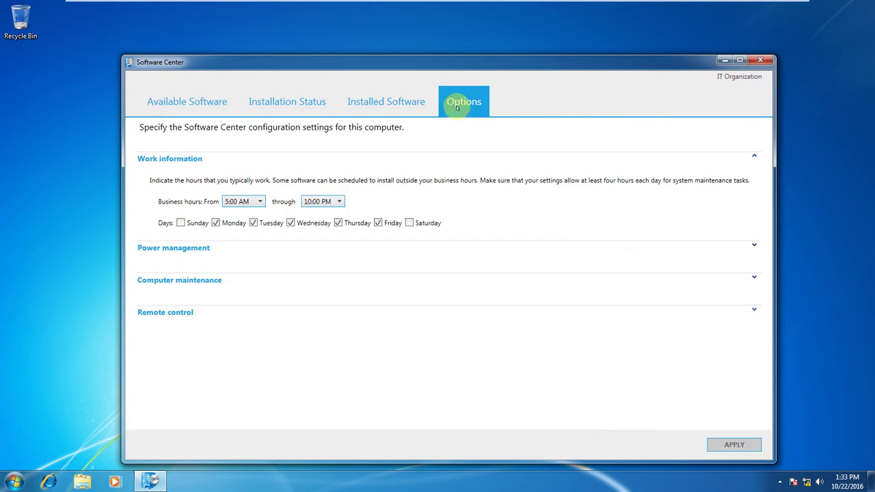
{"action": "left_click", "coordinate": [179, 223]}
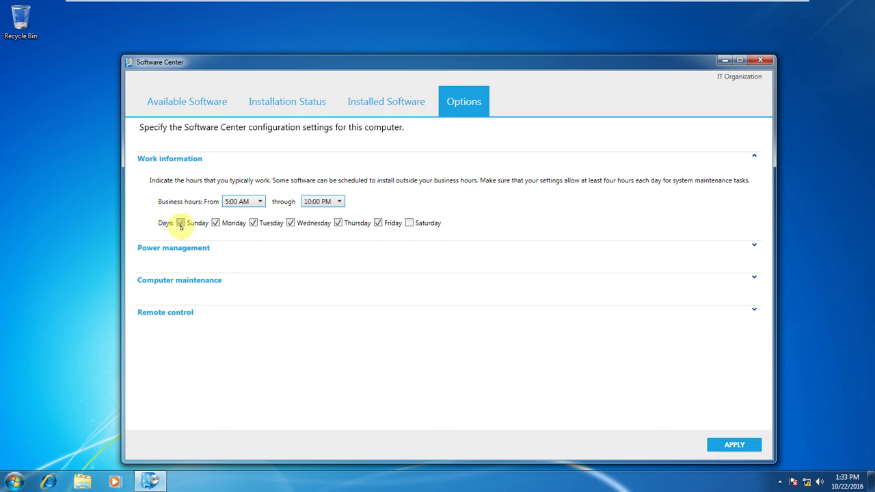
{"action": "left_click", "coordinate": [410, 224]}
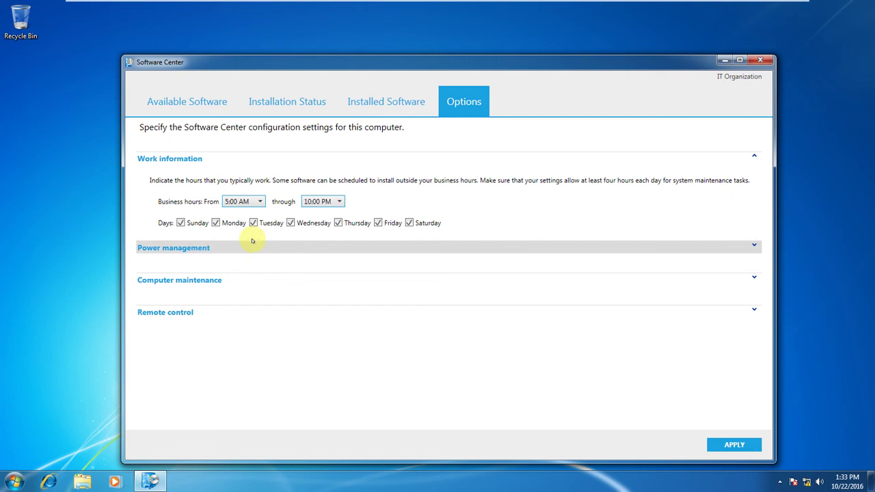
{"action": "left_click", "coordinate": [730, 445]}
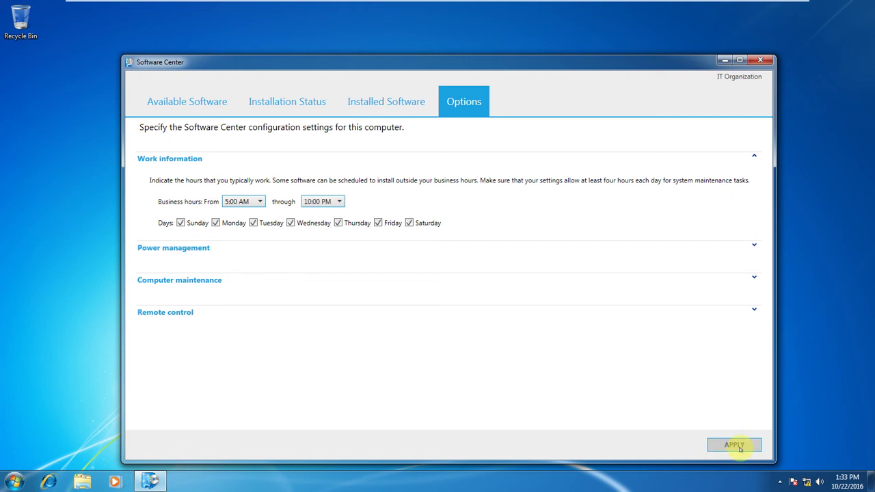
{"action": "left_click", "coordinate": [760, 59]}
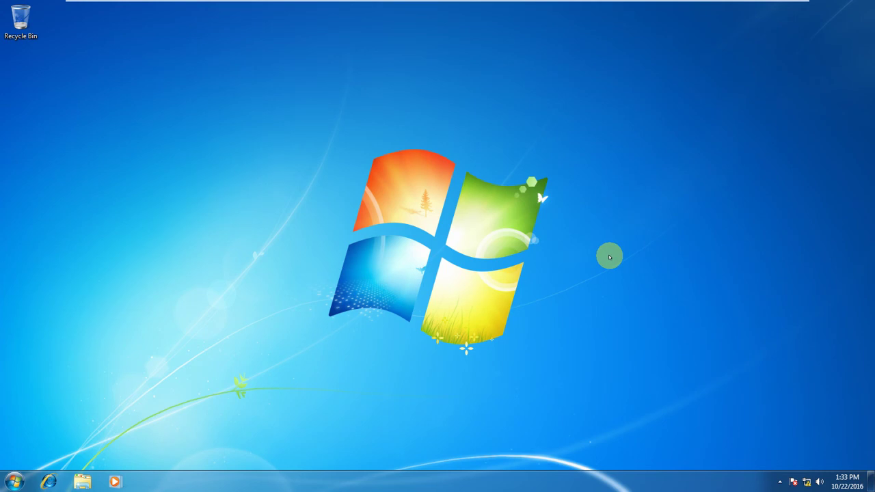
- Restore Client-01 from full screen to a normal maximized VMware window
{"action": "mouse_move", "coordinate": [562, 3]}
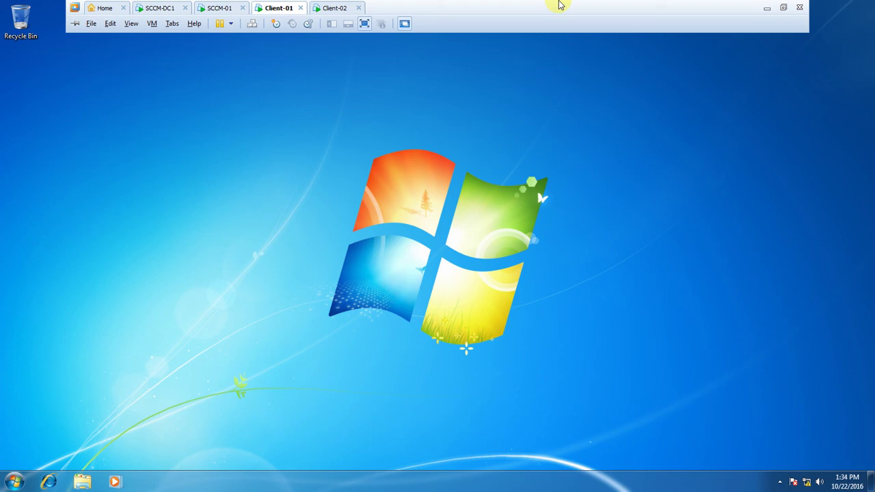
{"action": "left_click", "coordinate": [785, 11]}
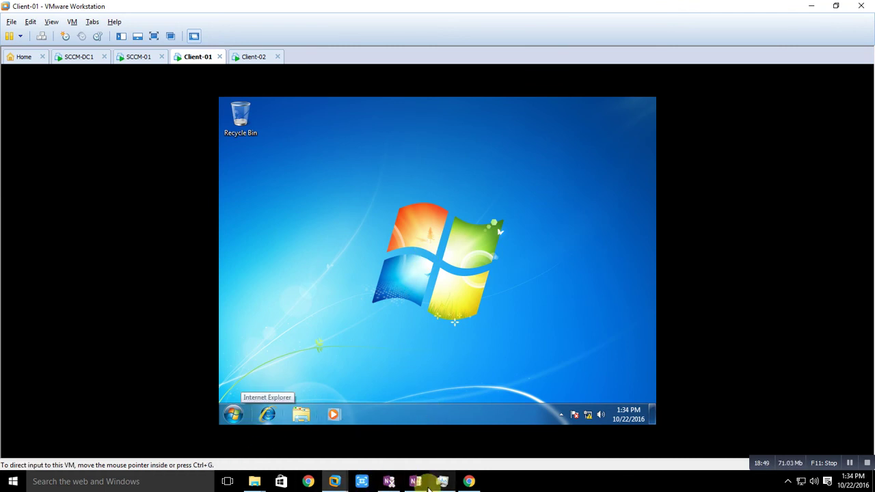
- Bring up the OneNote checklist and place the cursor below 'Client push method to install client.'
{"action": "left_click", "coordinate": [426, 485]}
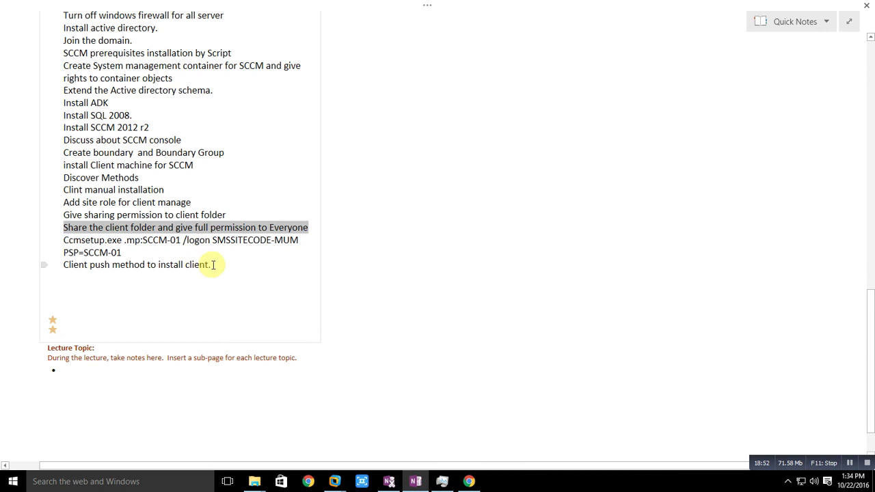
{"action": "left_click_drag", "start_coordinate": [212, 266], "coordinate": [72, 267]}
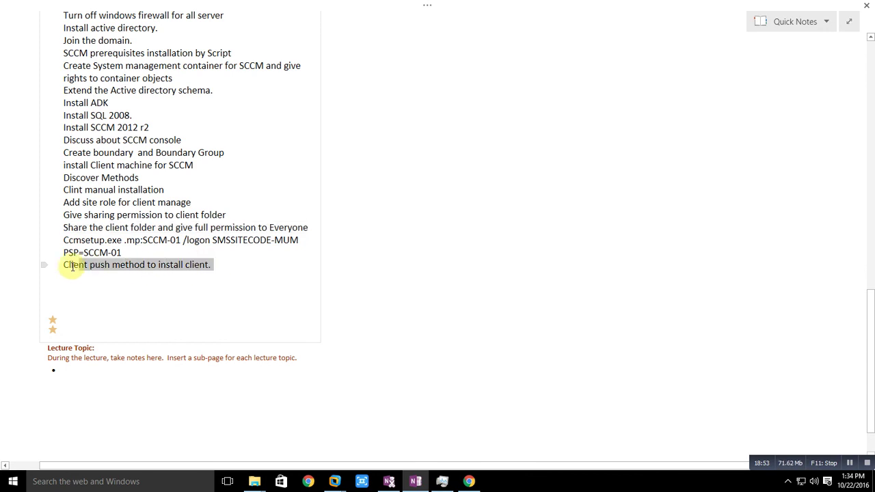
{"action": "left_click", "coordinate": [219, 278]}
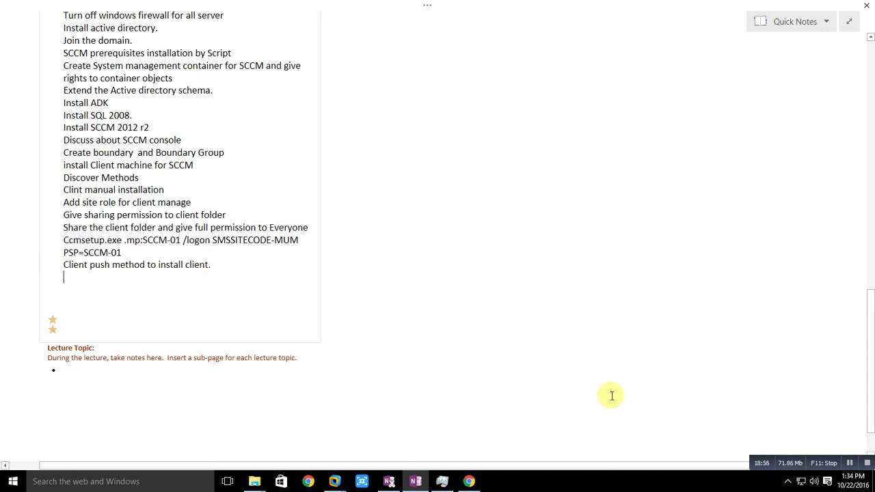